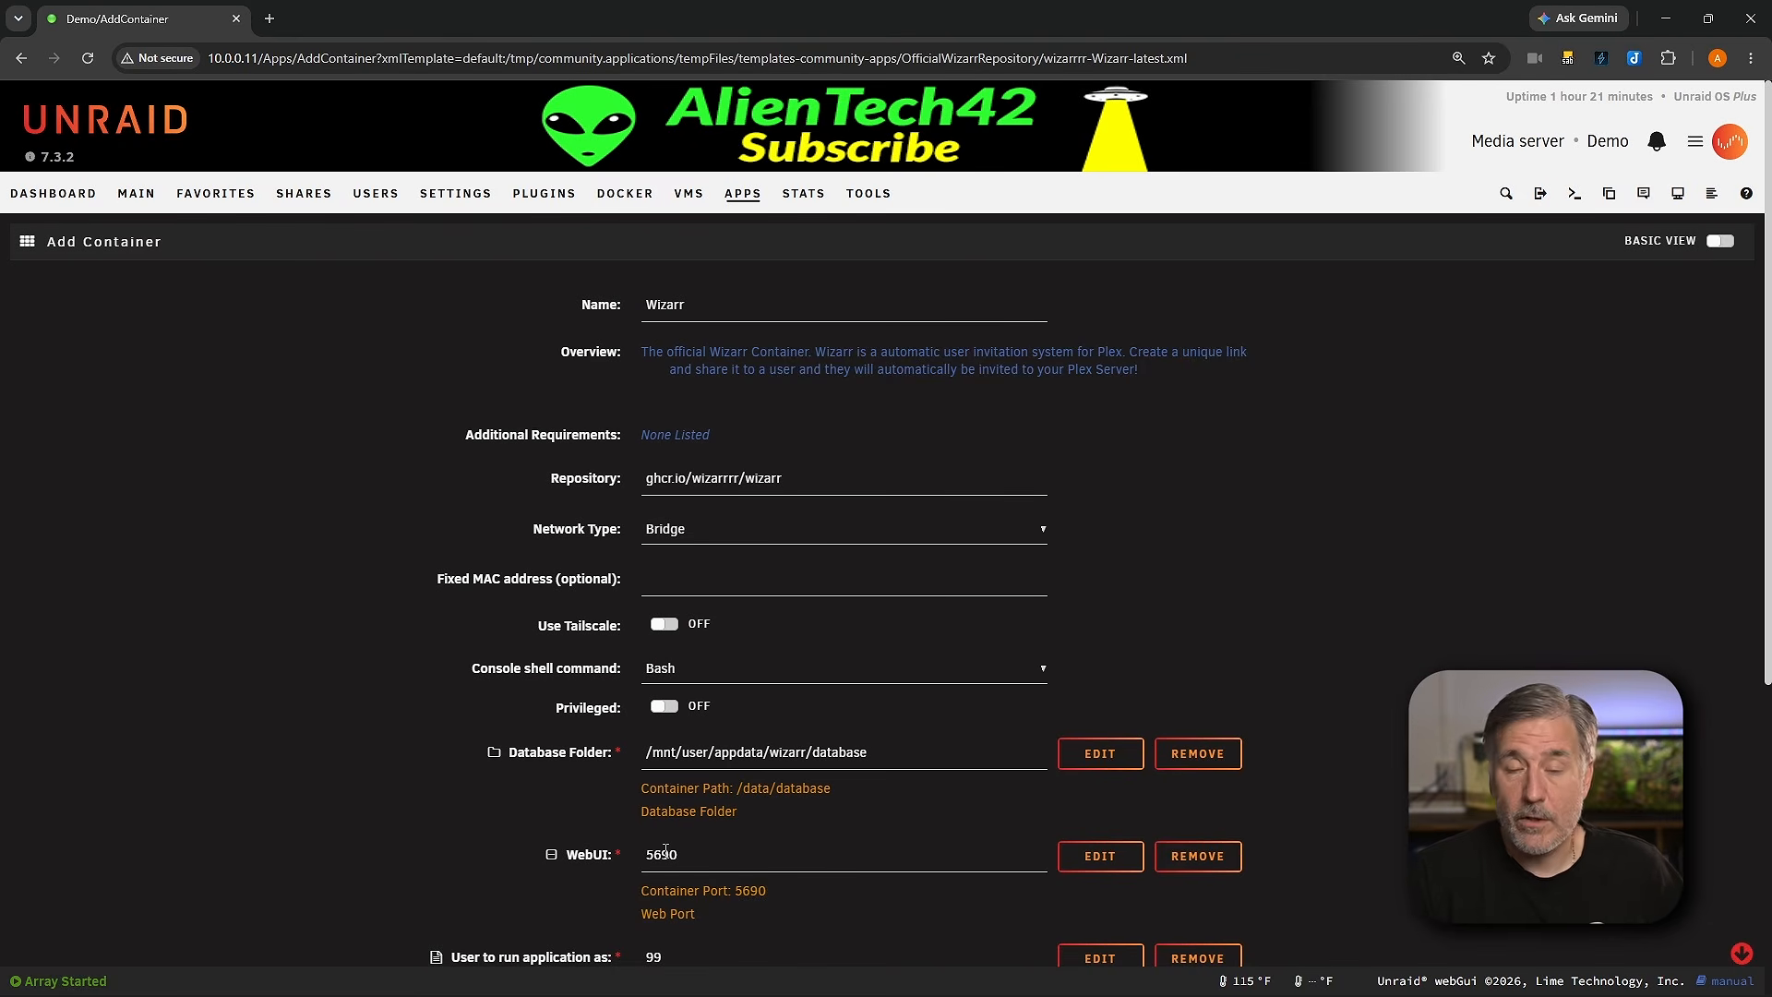
Step: Check the existing Docker port allocations for any conflict with the WebUI port 5690
scroll(668, 842, down, 5)
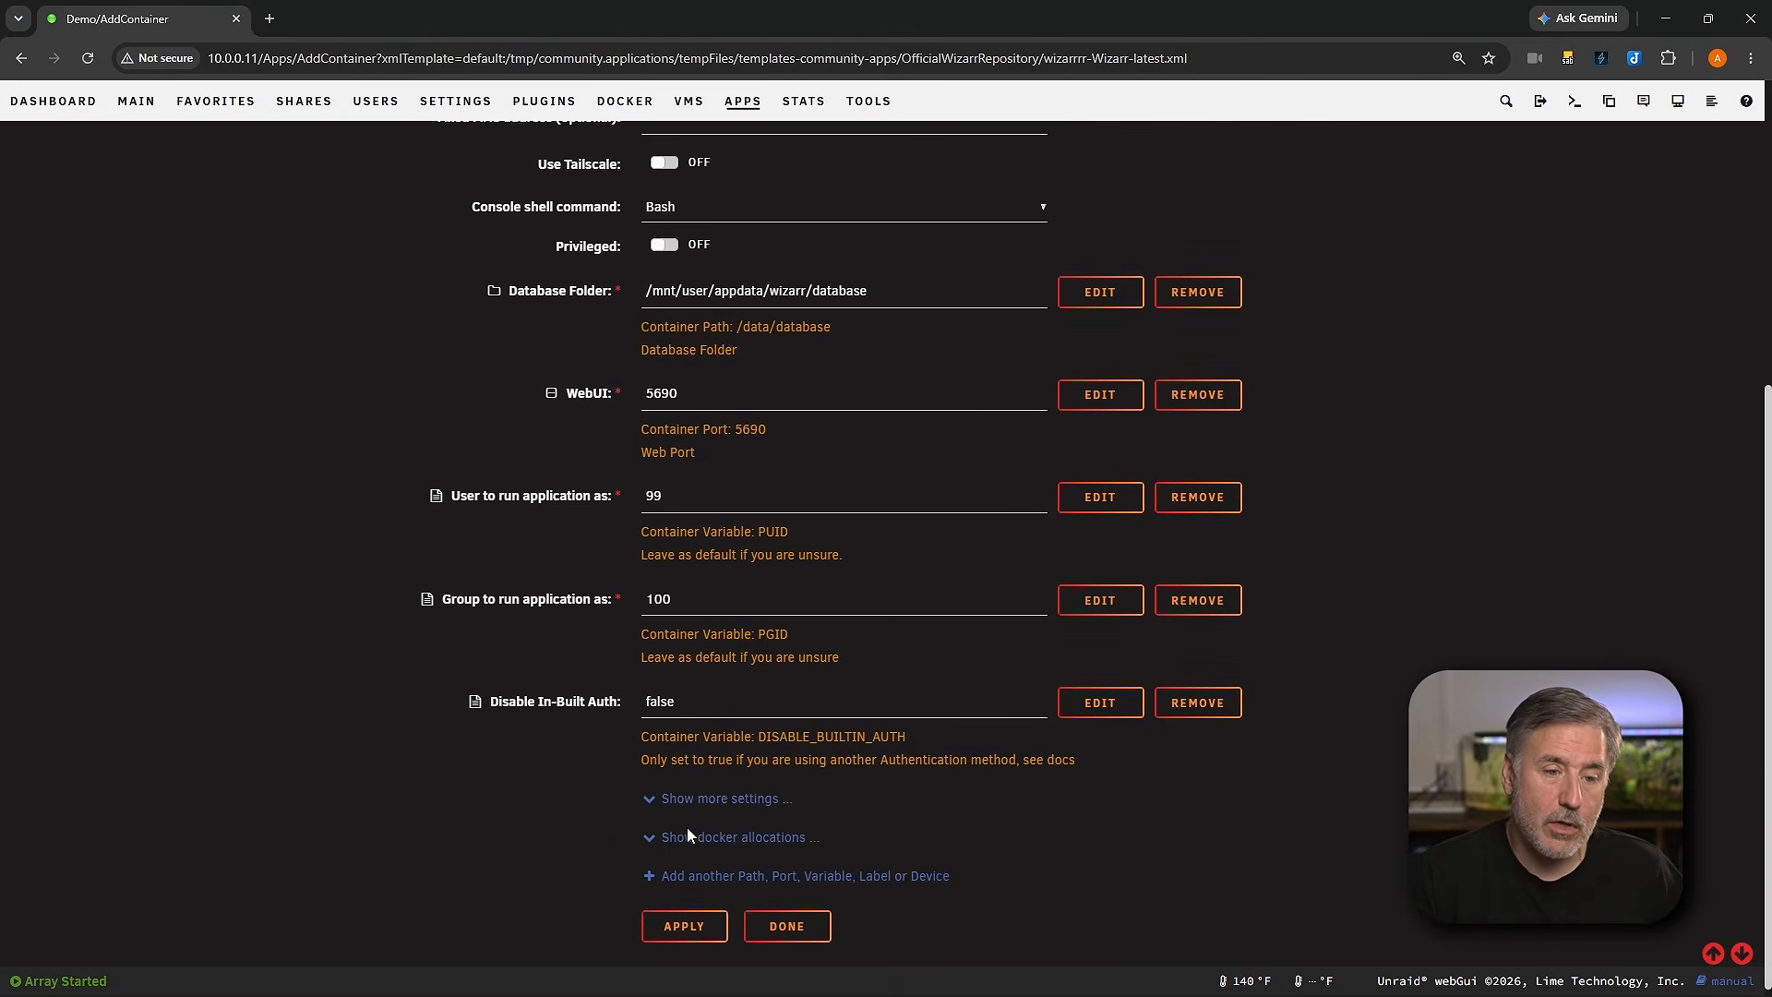
click(646, 842)
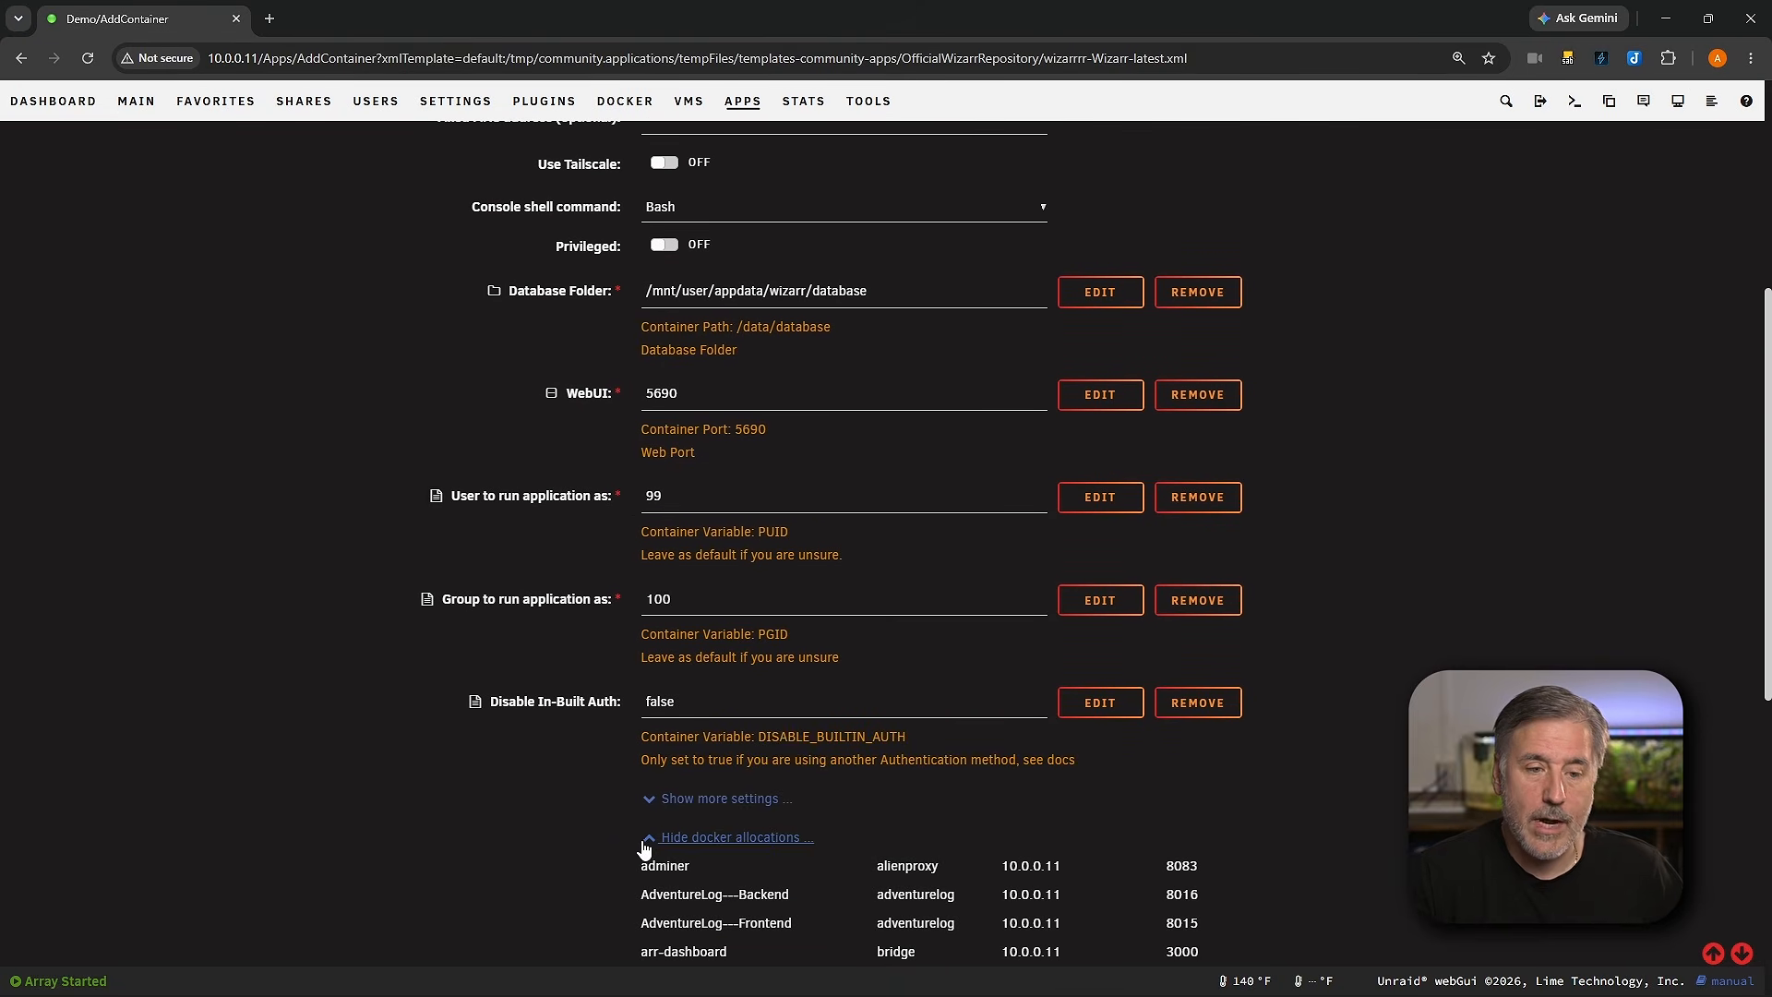
double_click(663, 393)
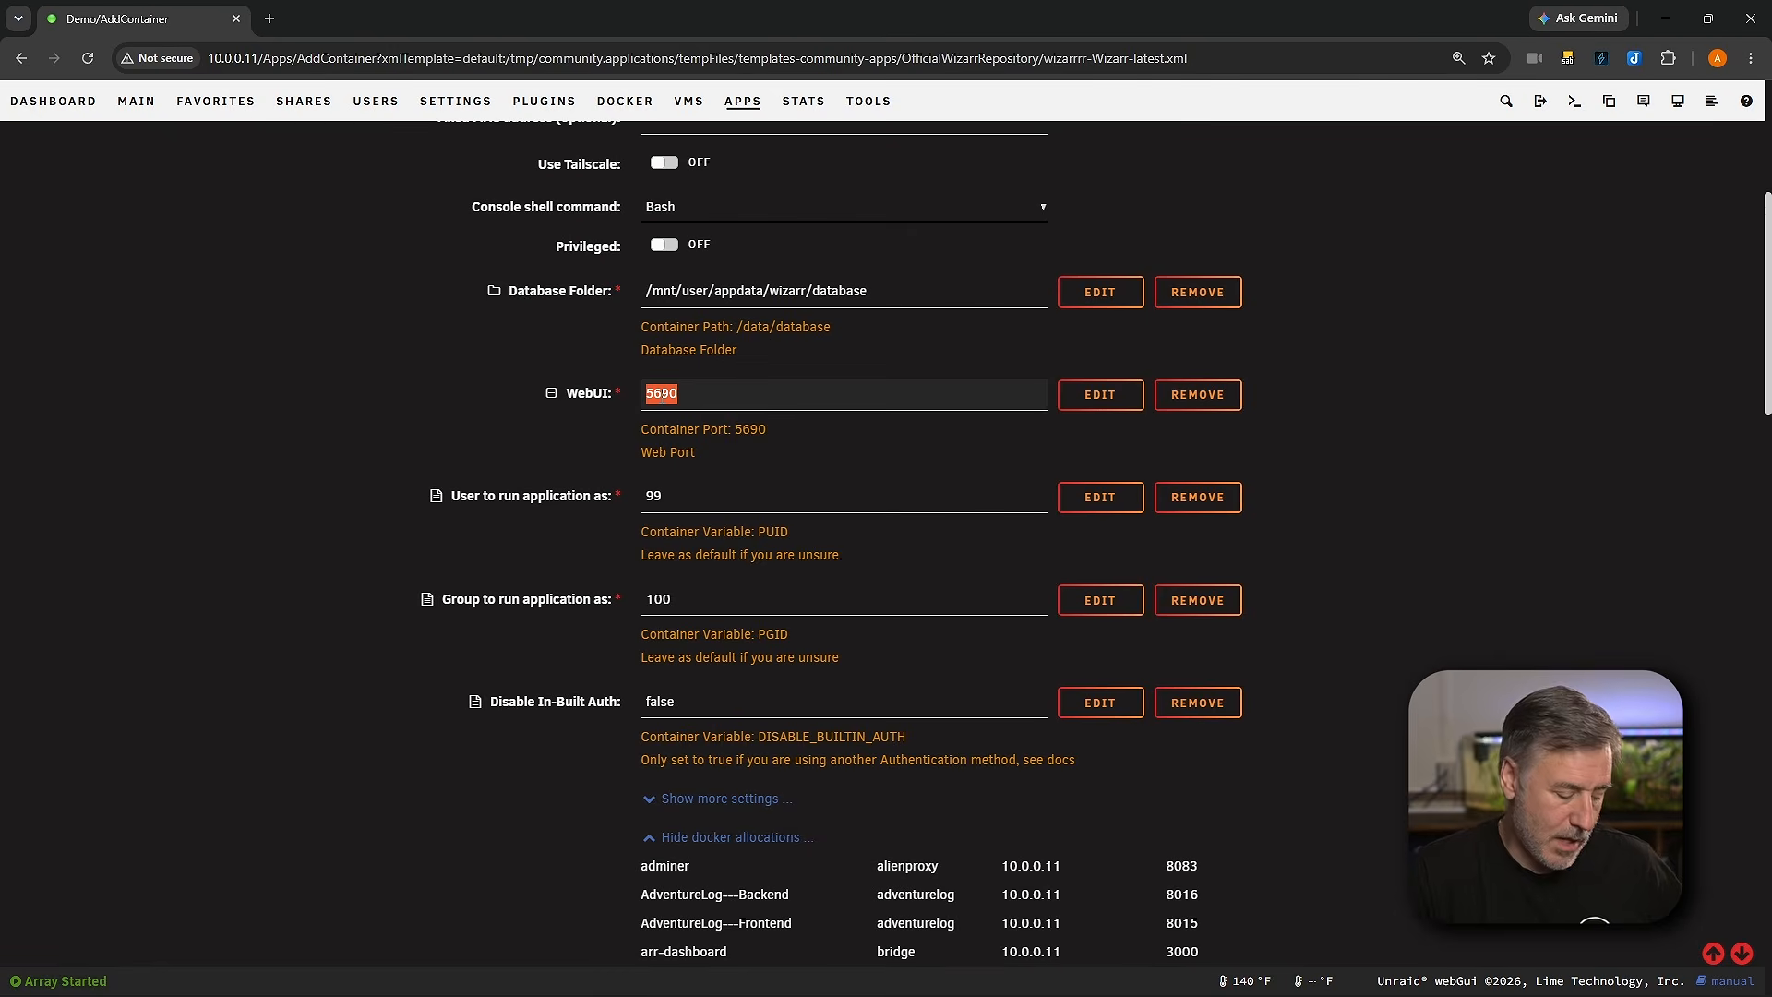
key(ctrl+f)
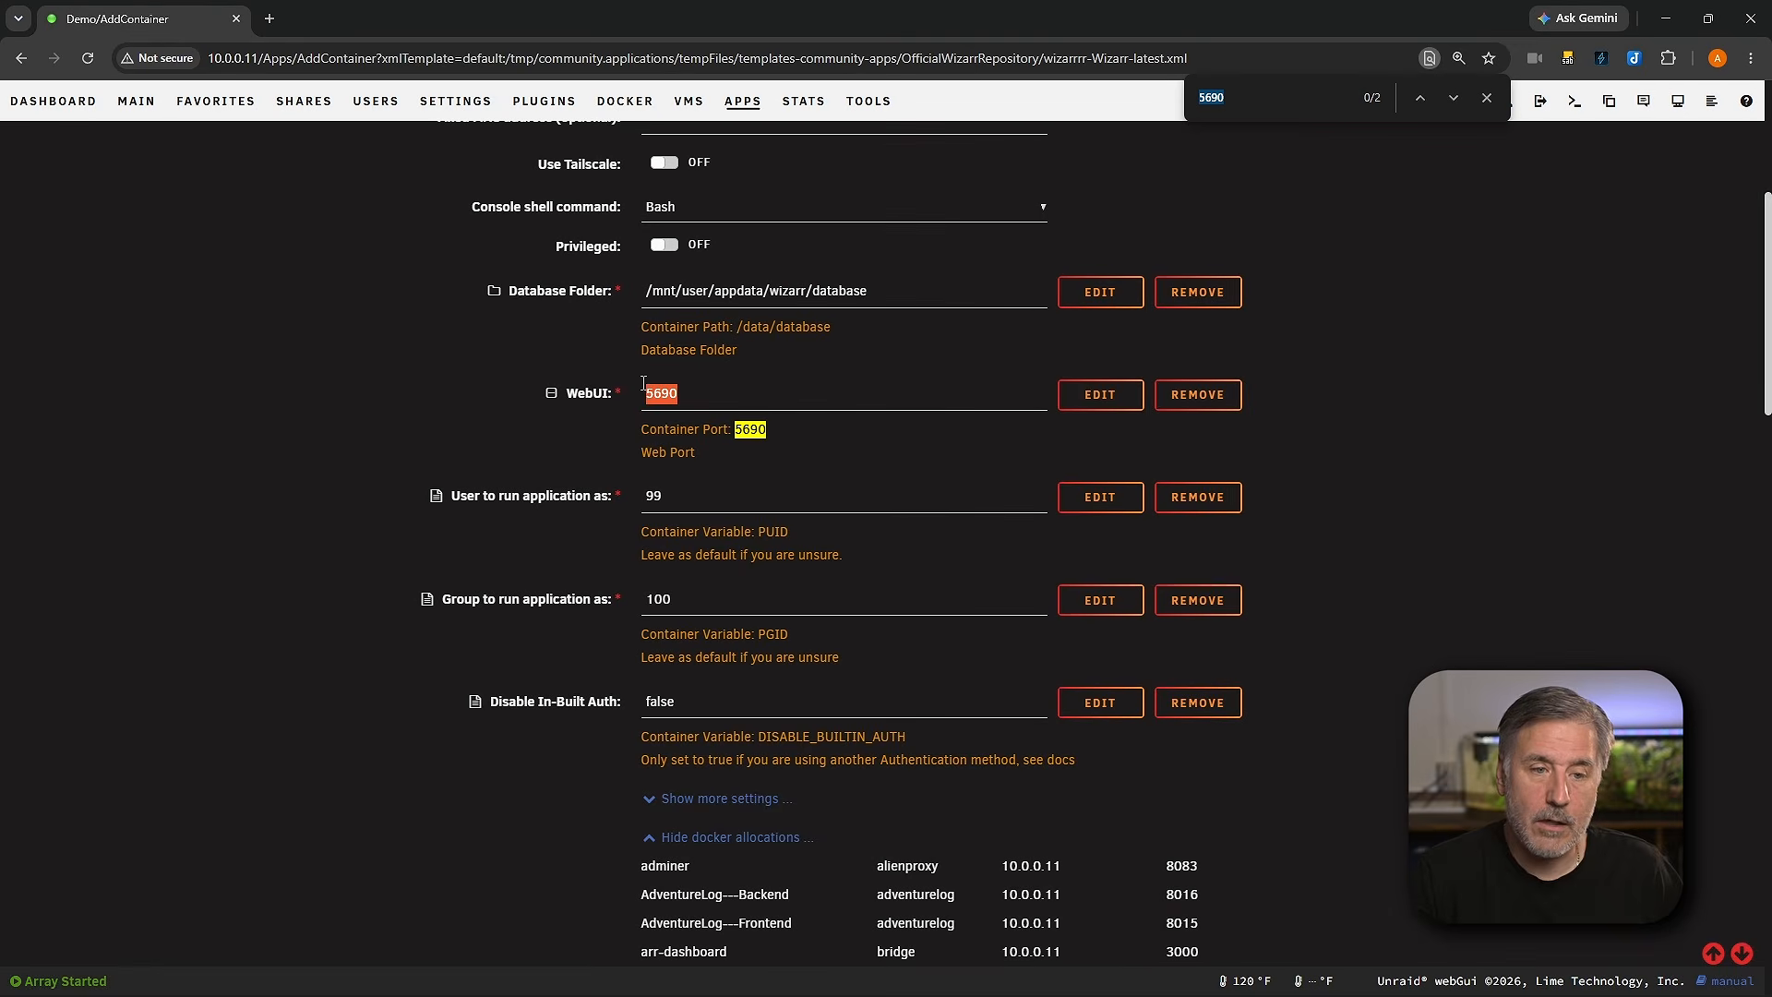
scroll(916, 628, down, 20)
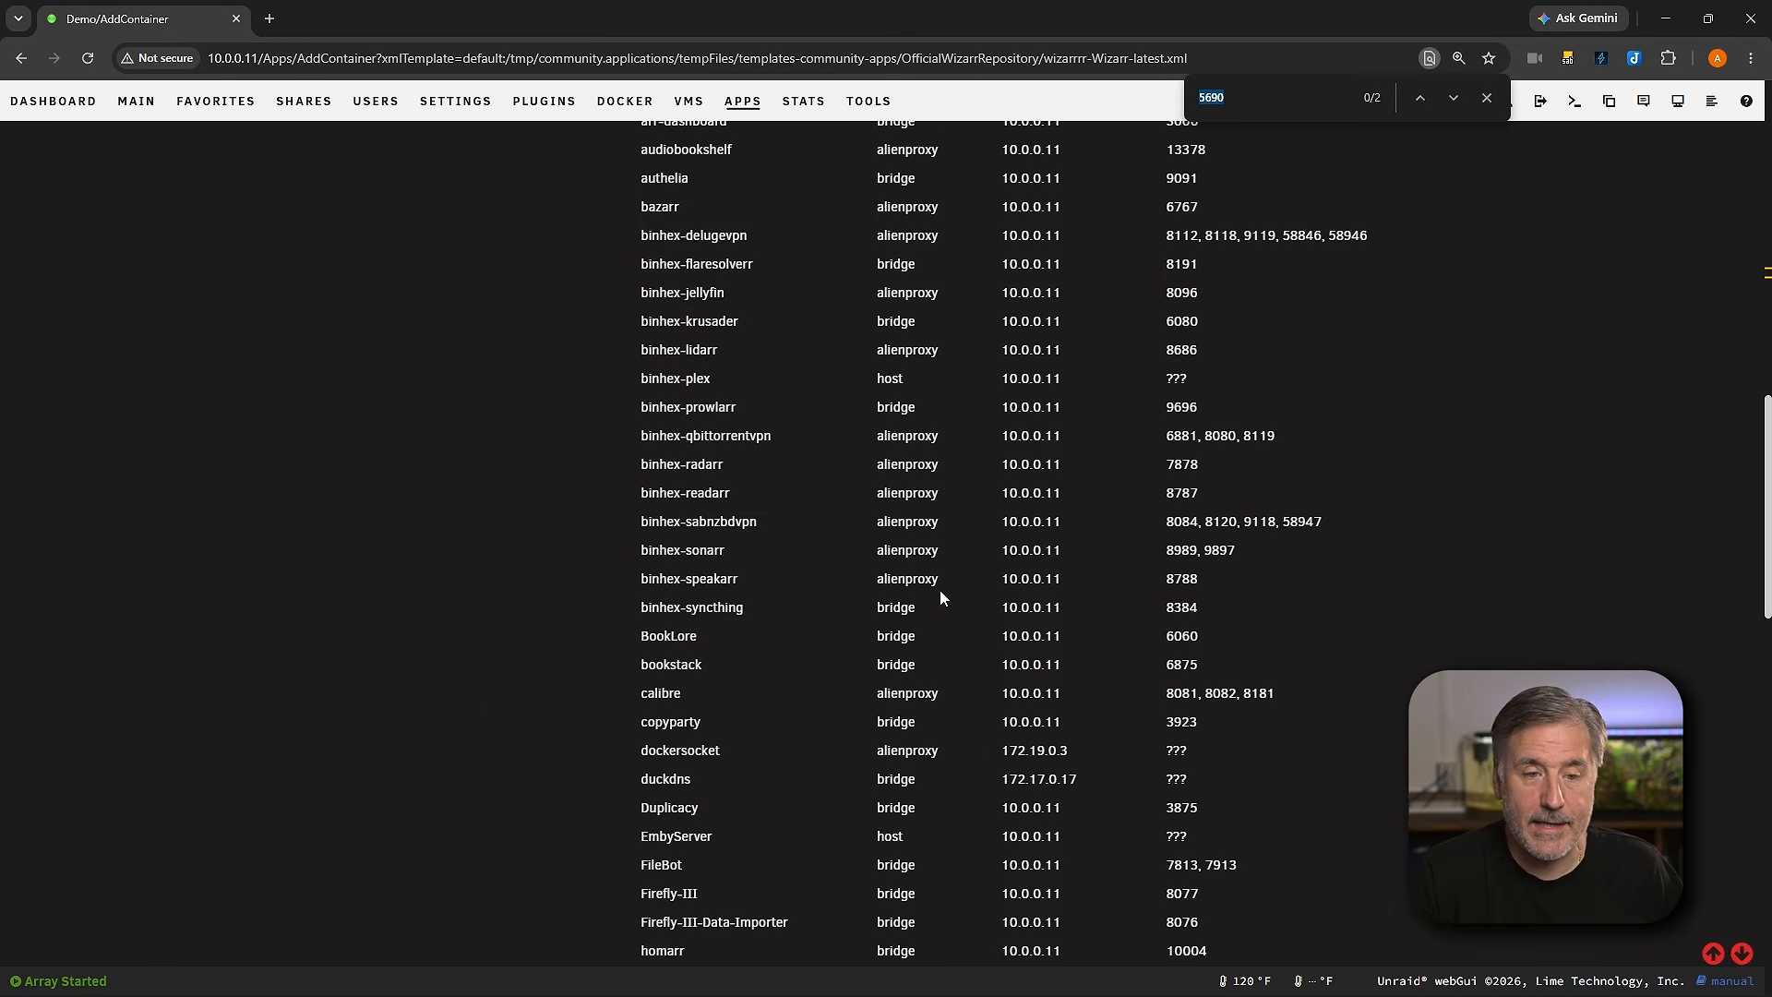
scroll(913, 521, up, 20)
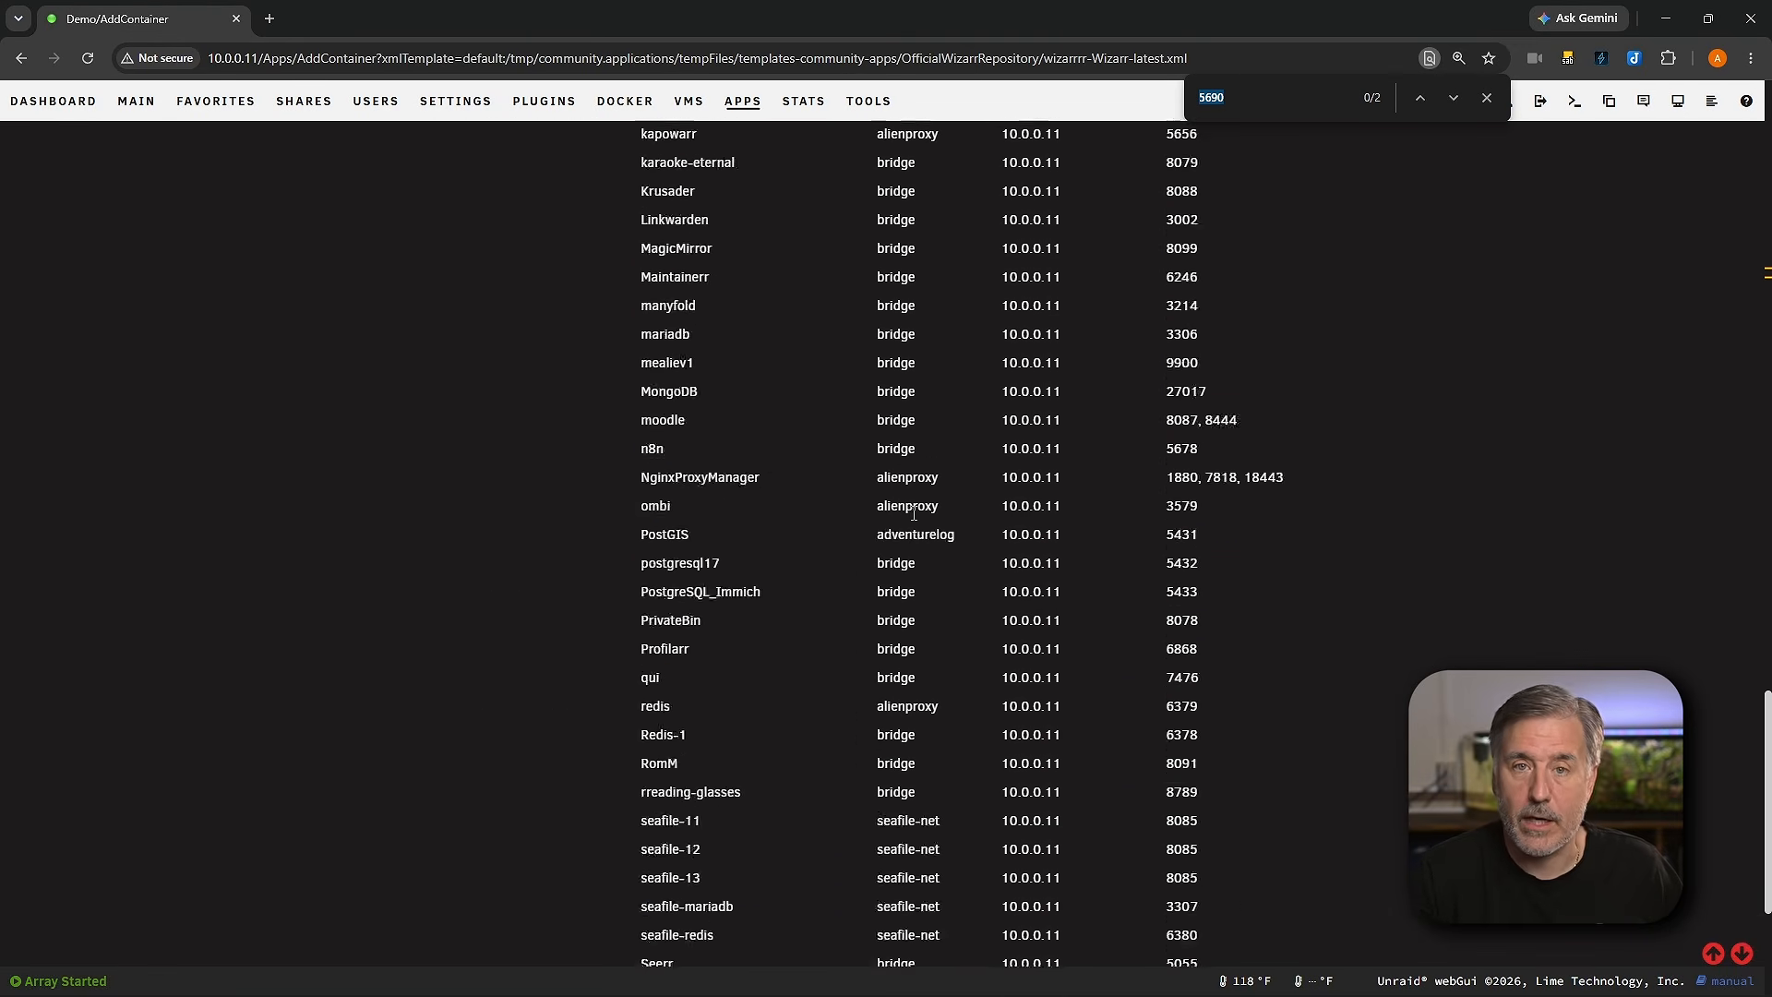
click(1485, 98)
Step: Hide the Docker allocations list and apply the Wizarr container template
scroll(933, 553, down, 2)
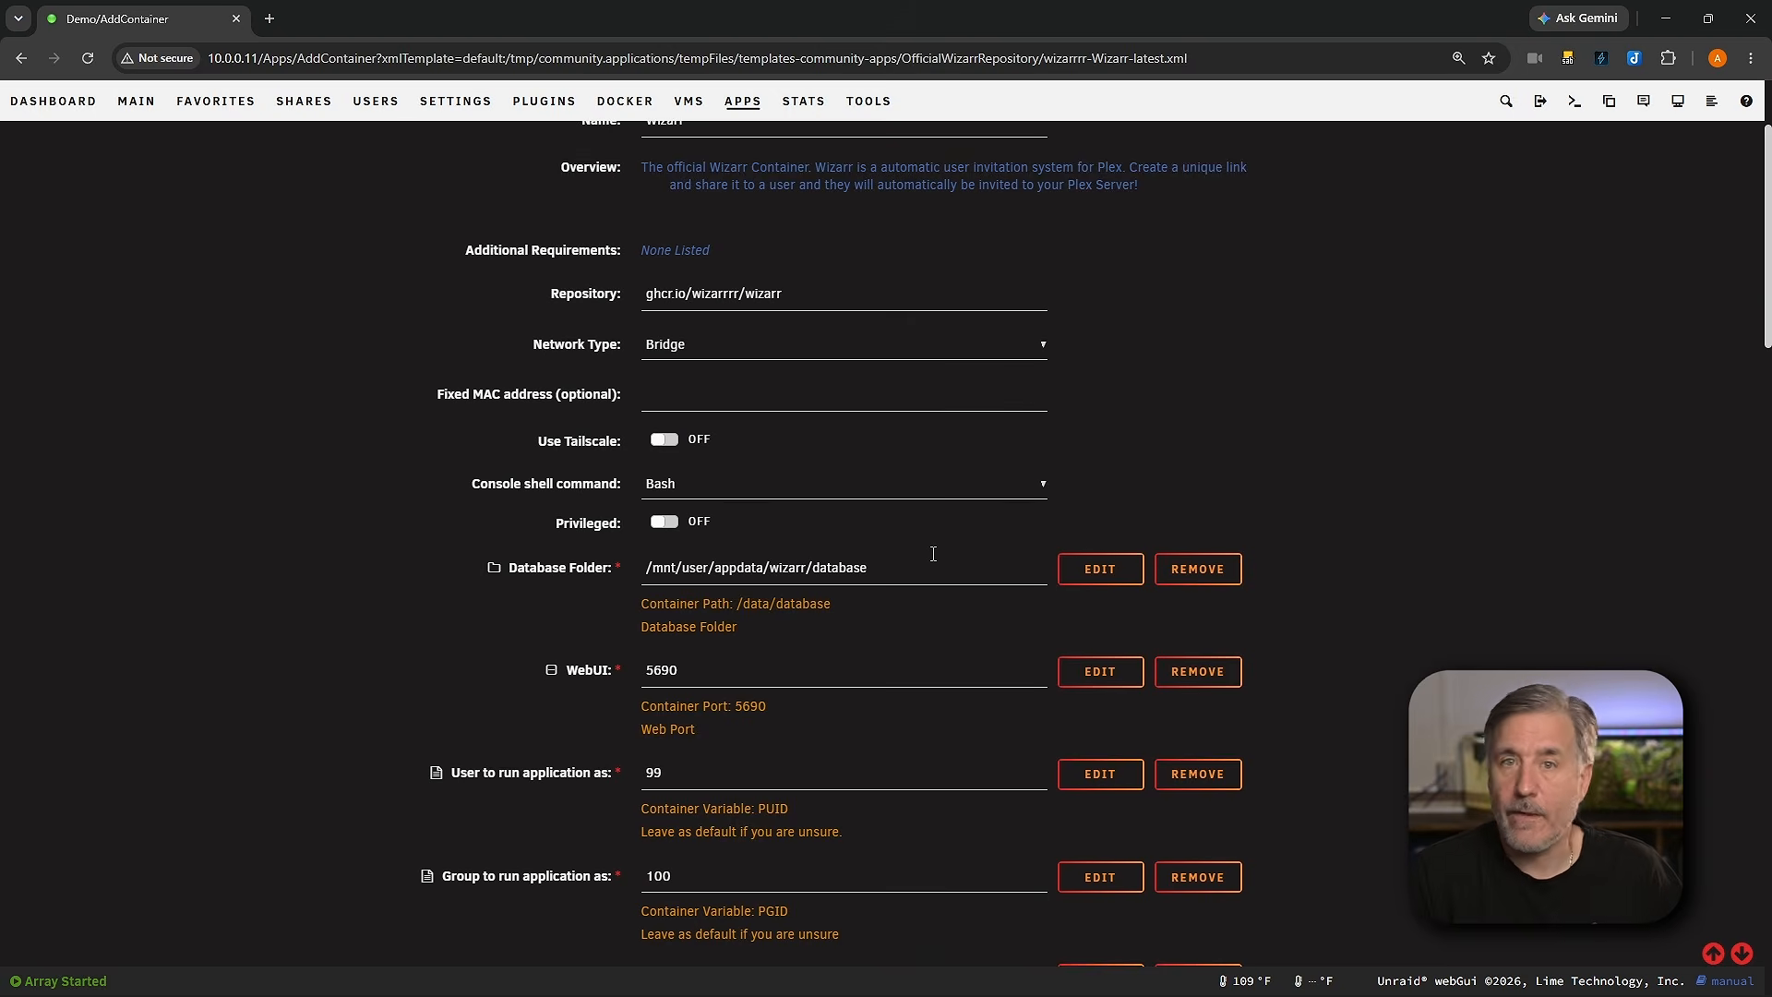
scroll(860, 632, down, 5)
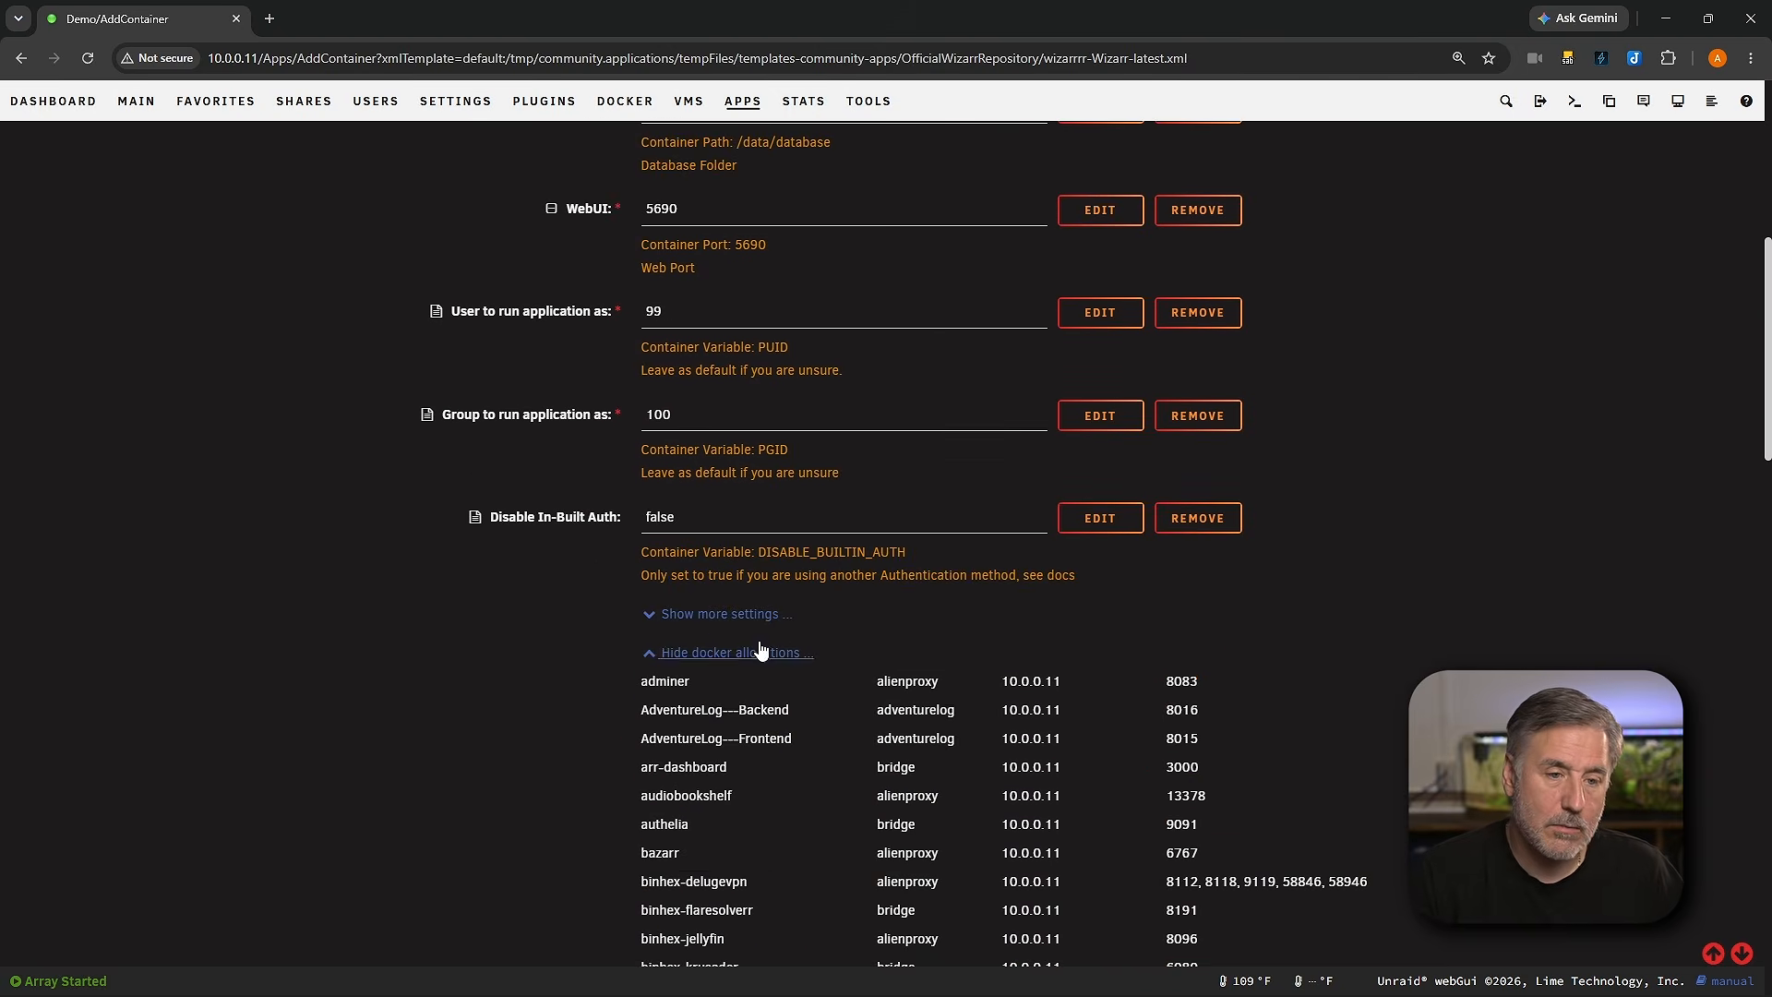
click(685, 653)
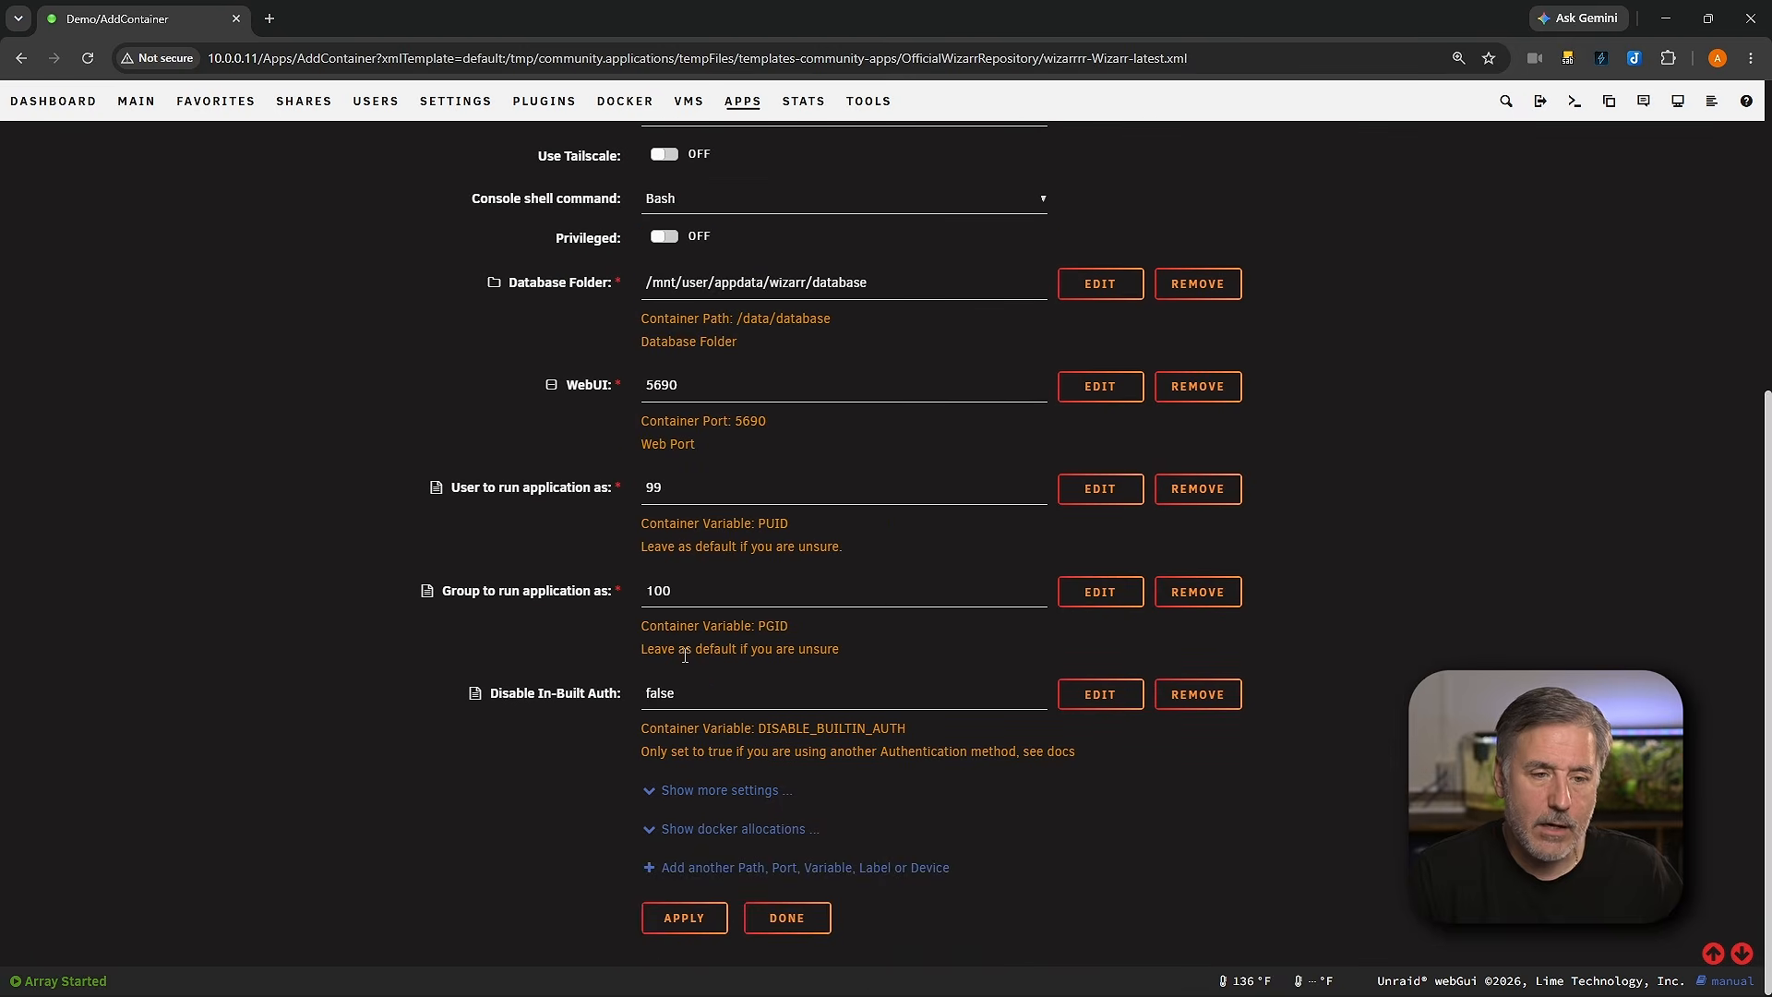
click(714, 910)
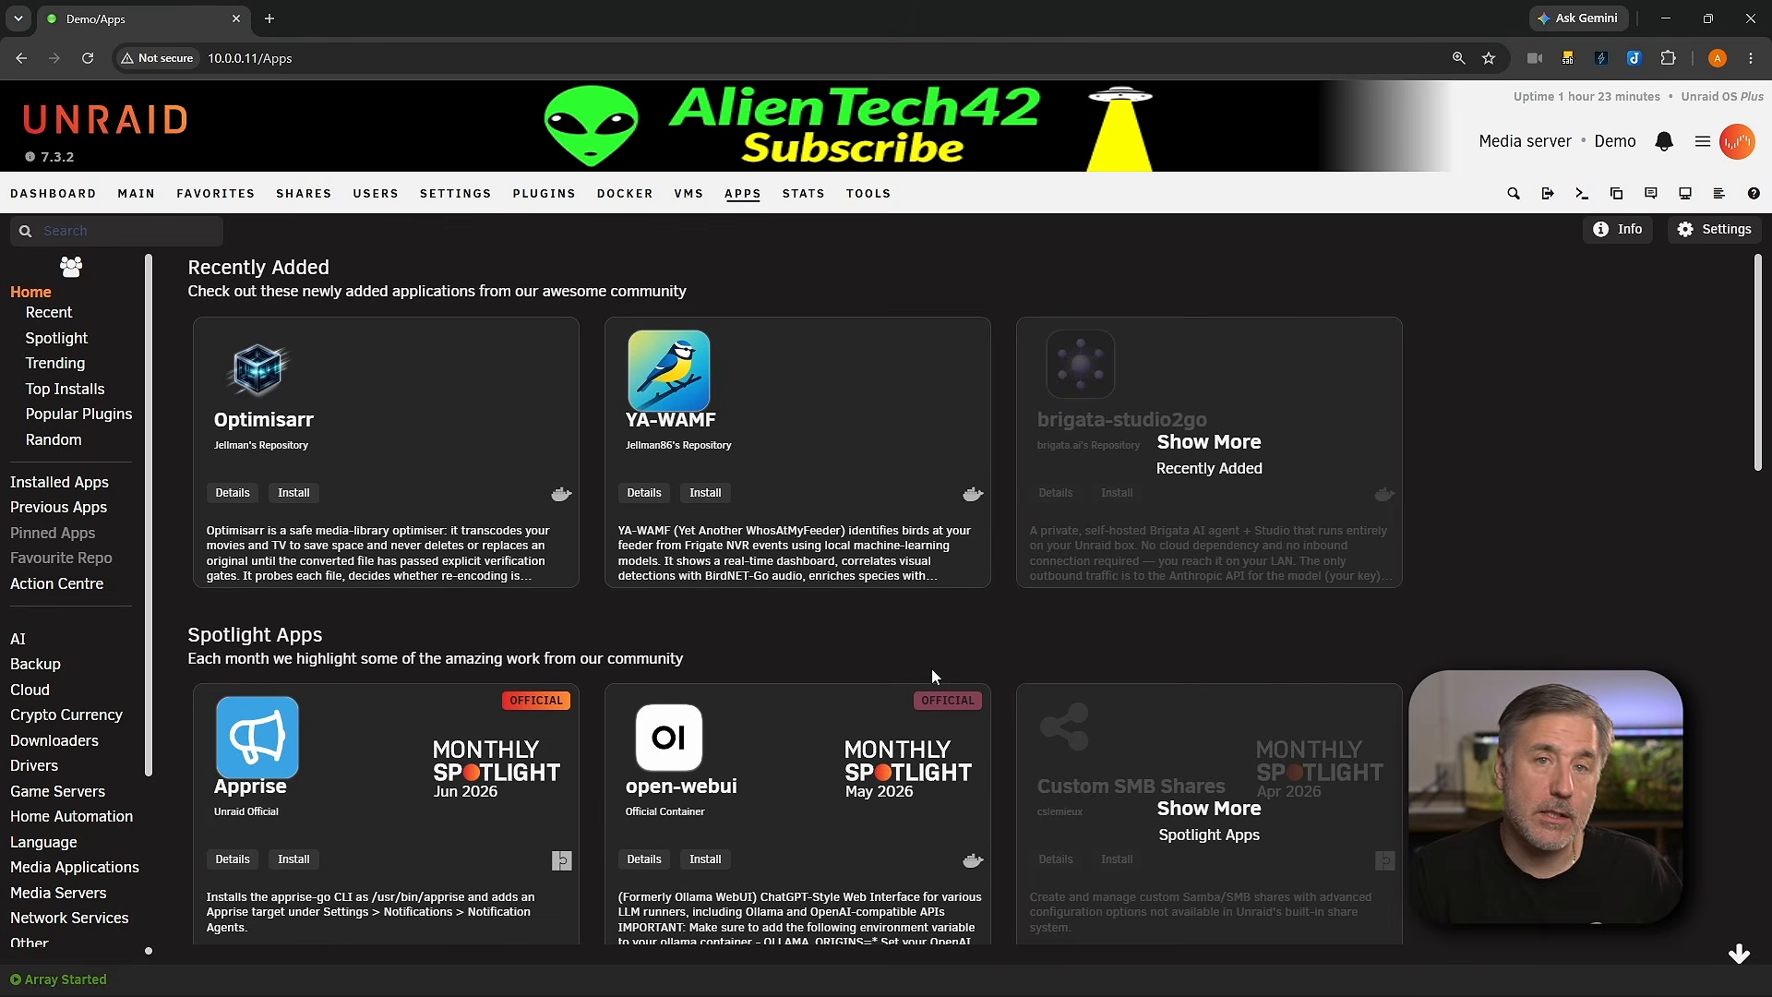
Step: Open the Wizarr container's web UI from the Docker containers list
click(627, 198)
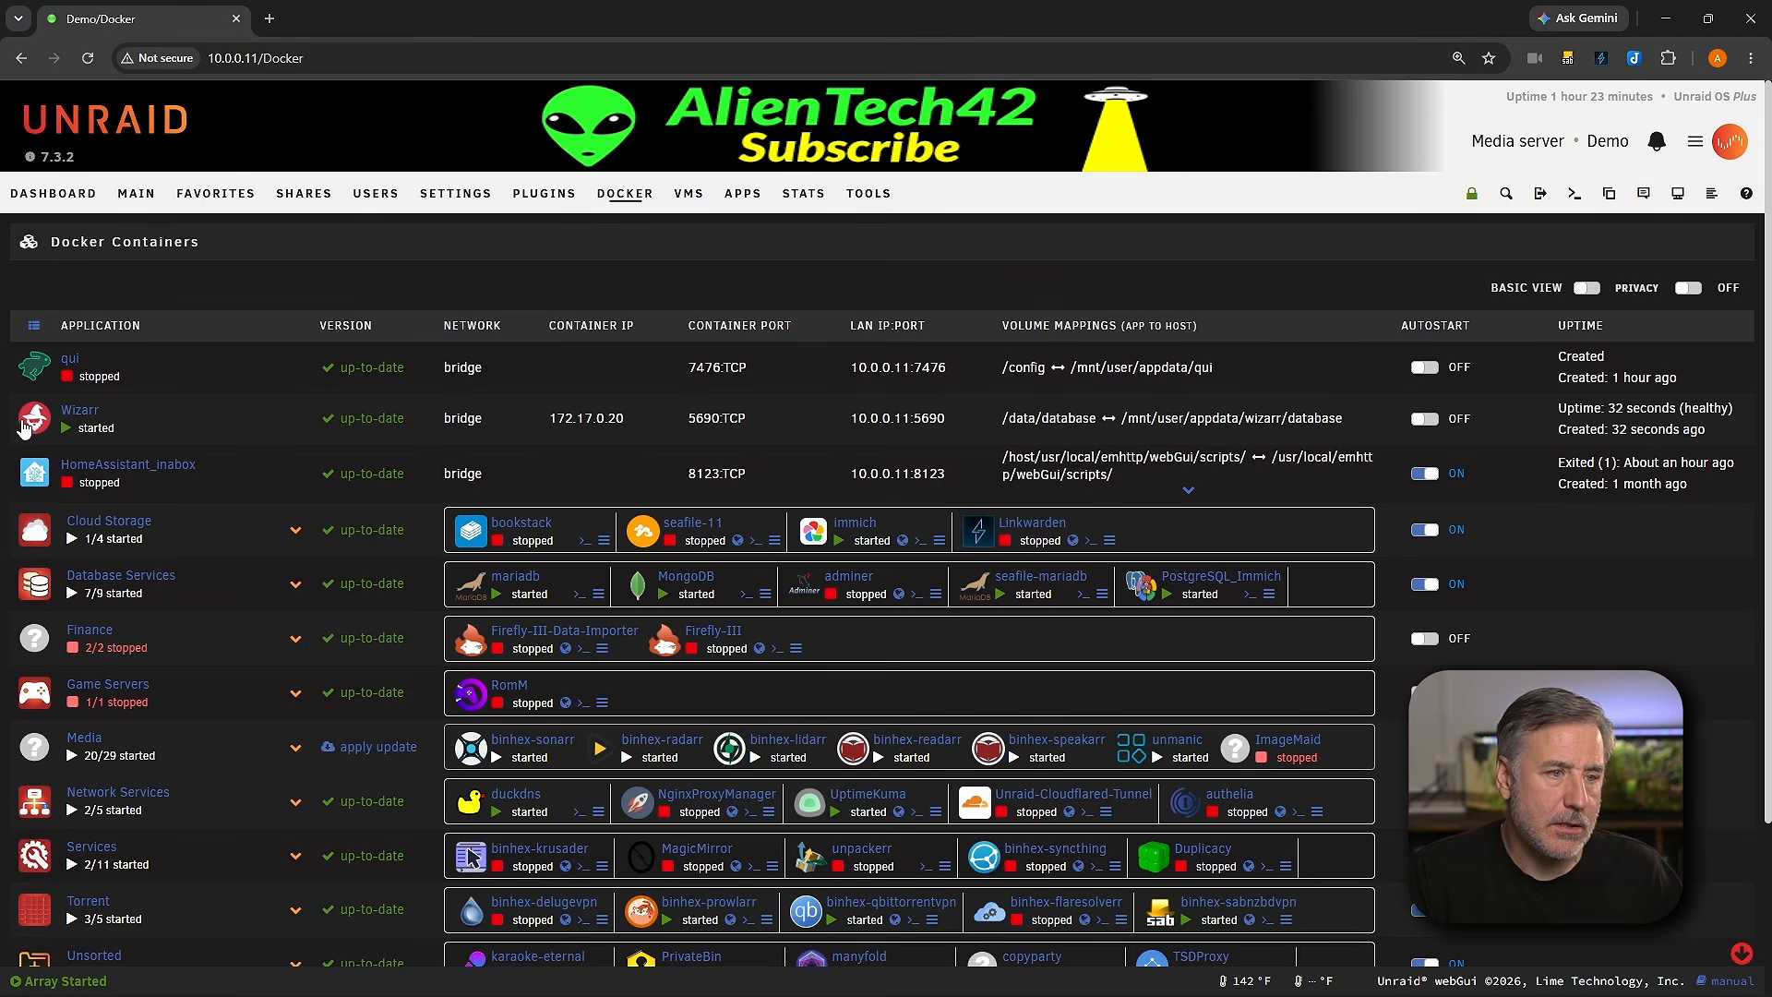
click(27, 423)
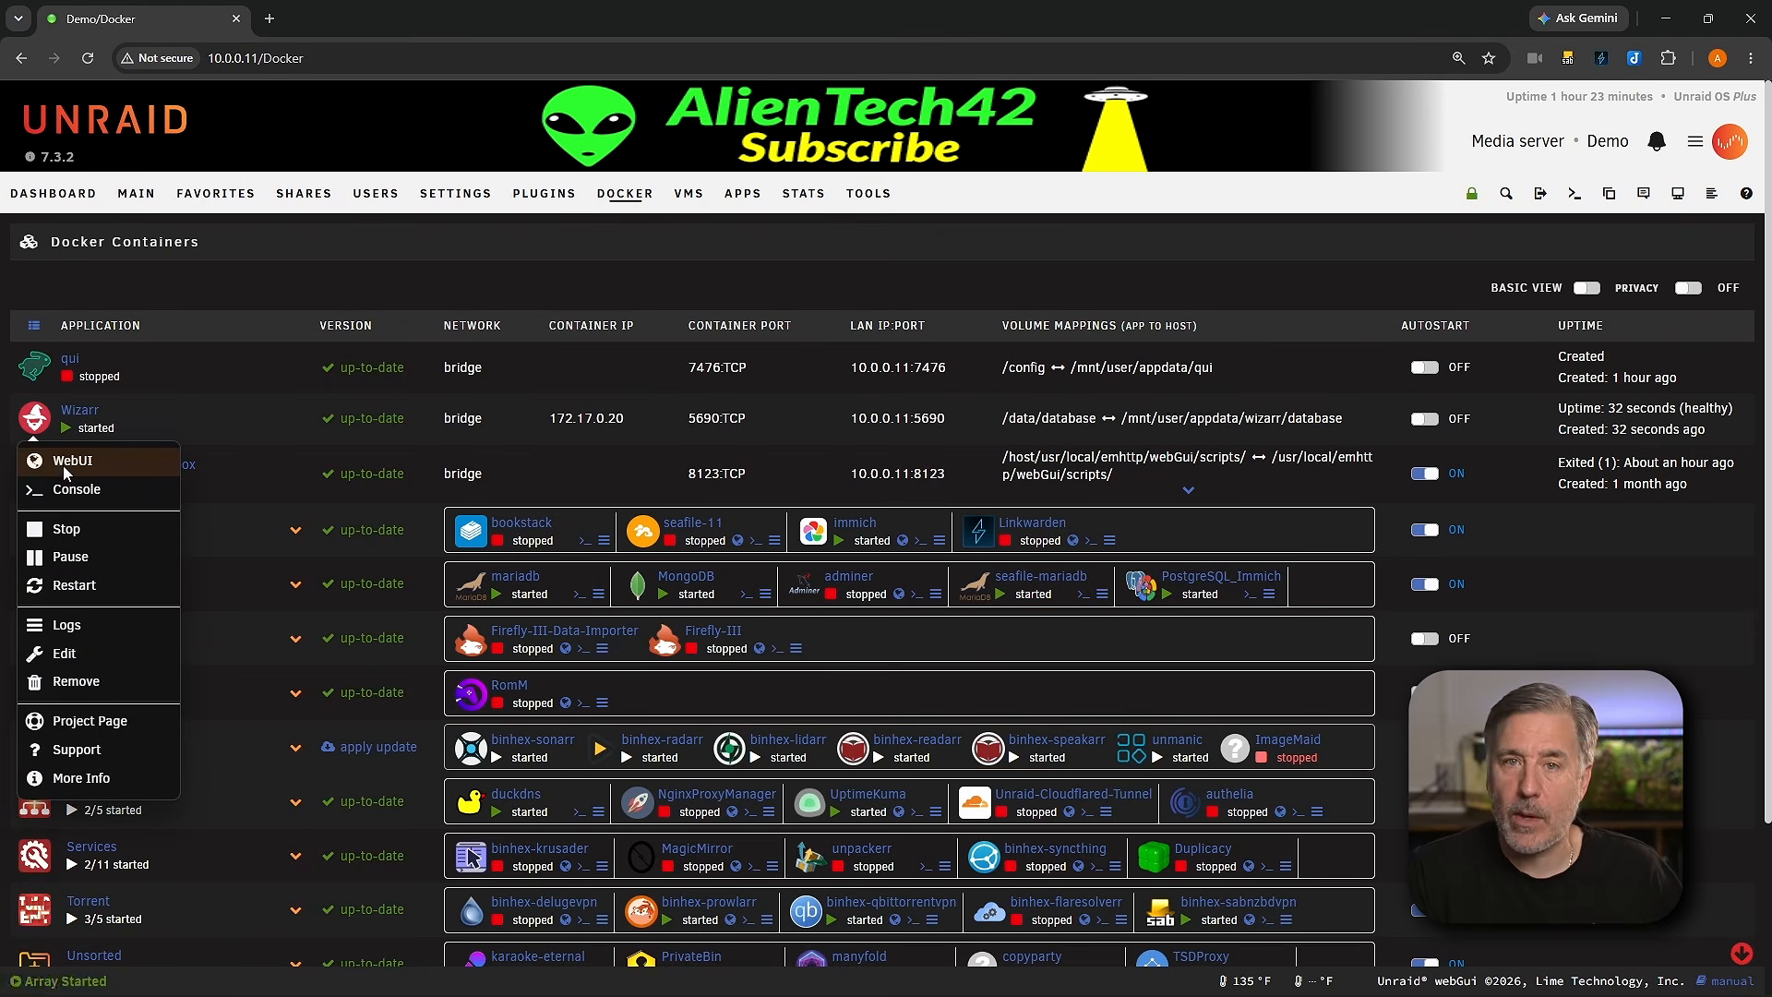
click(62, 465)
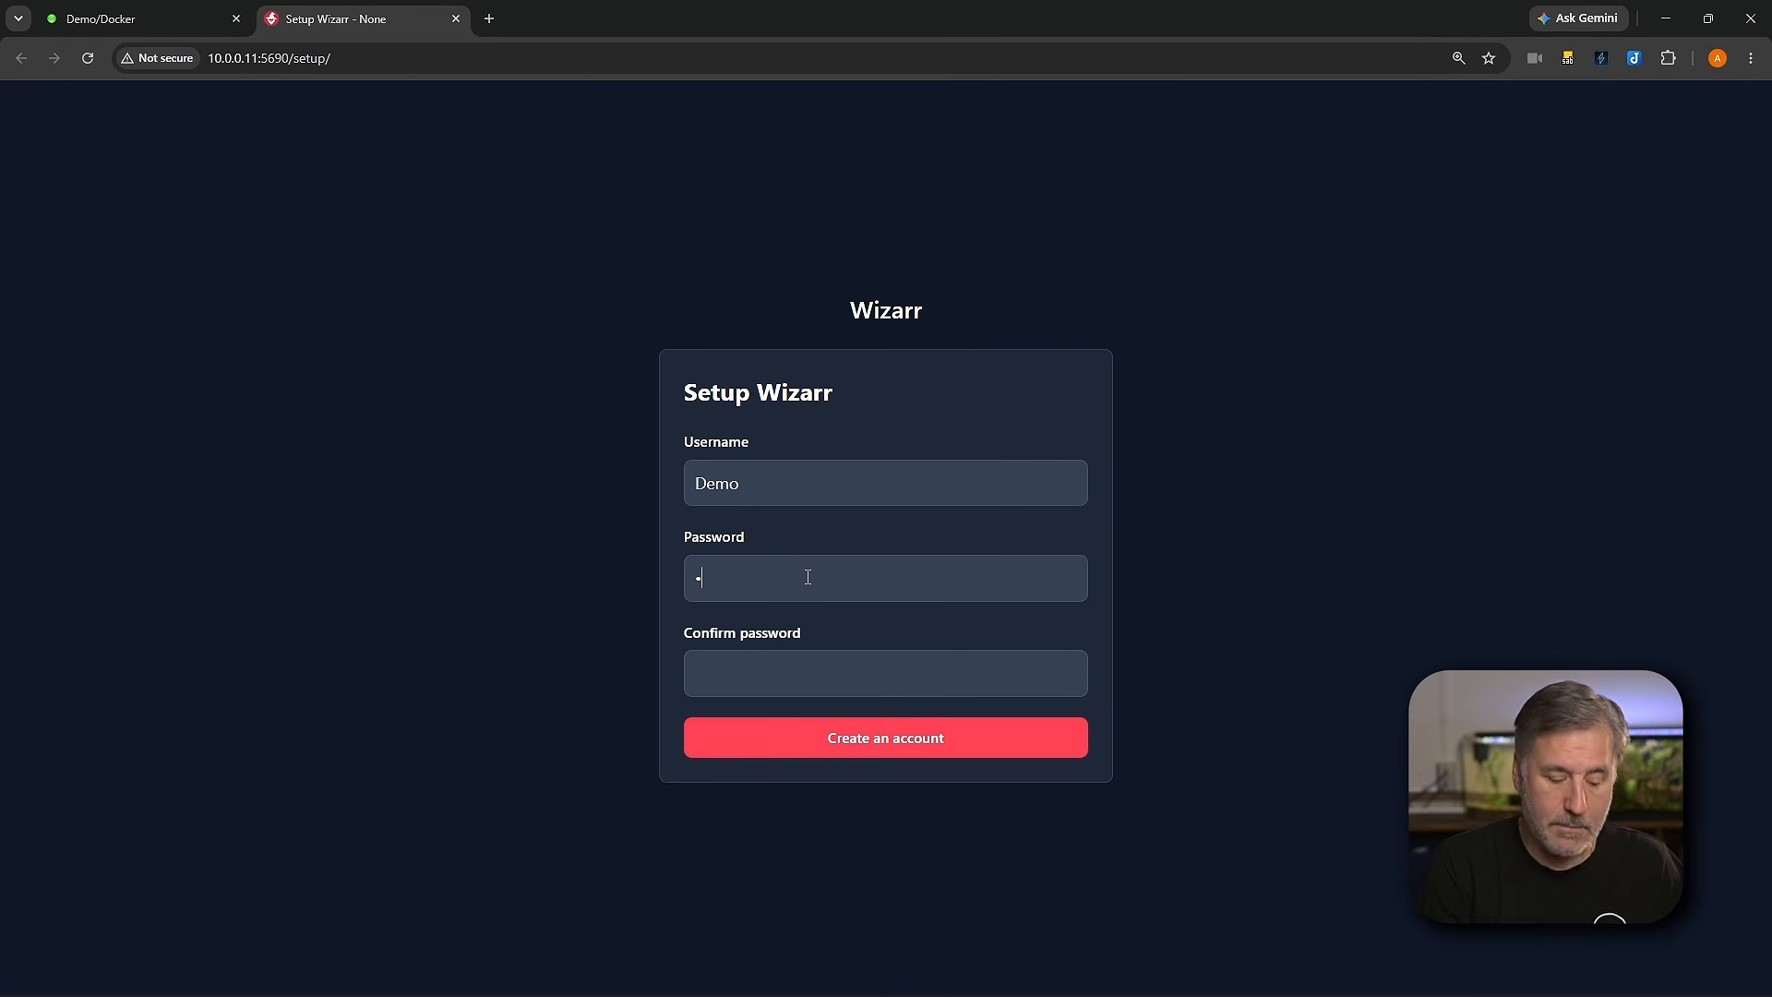
Step: Enter the admin account password and create the Wizarr account
text(••)
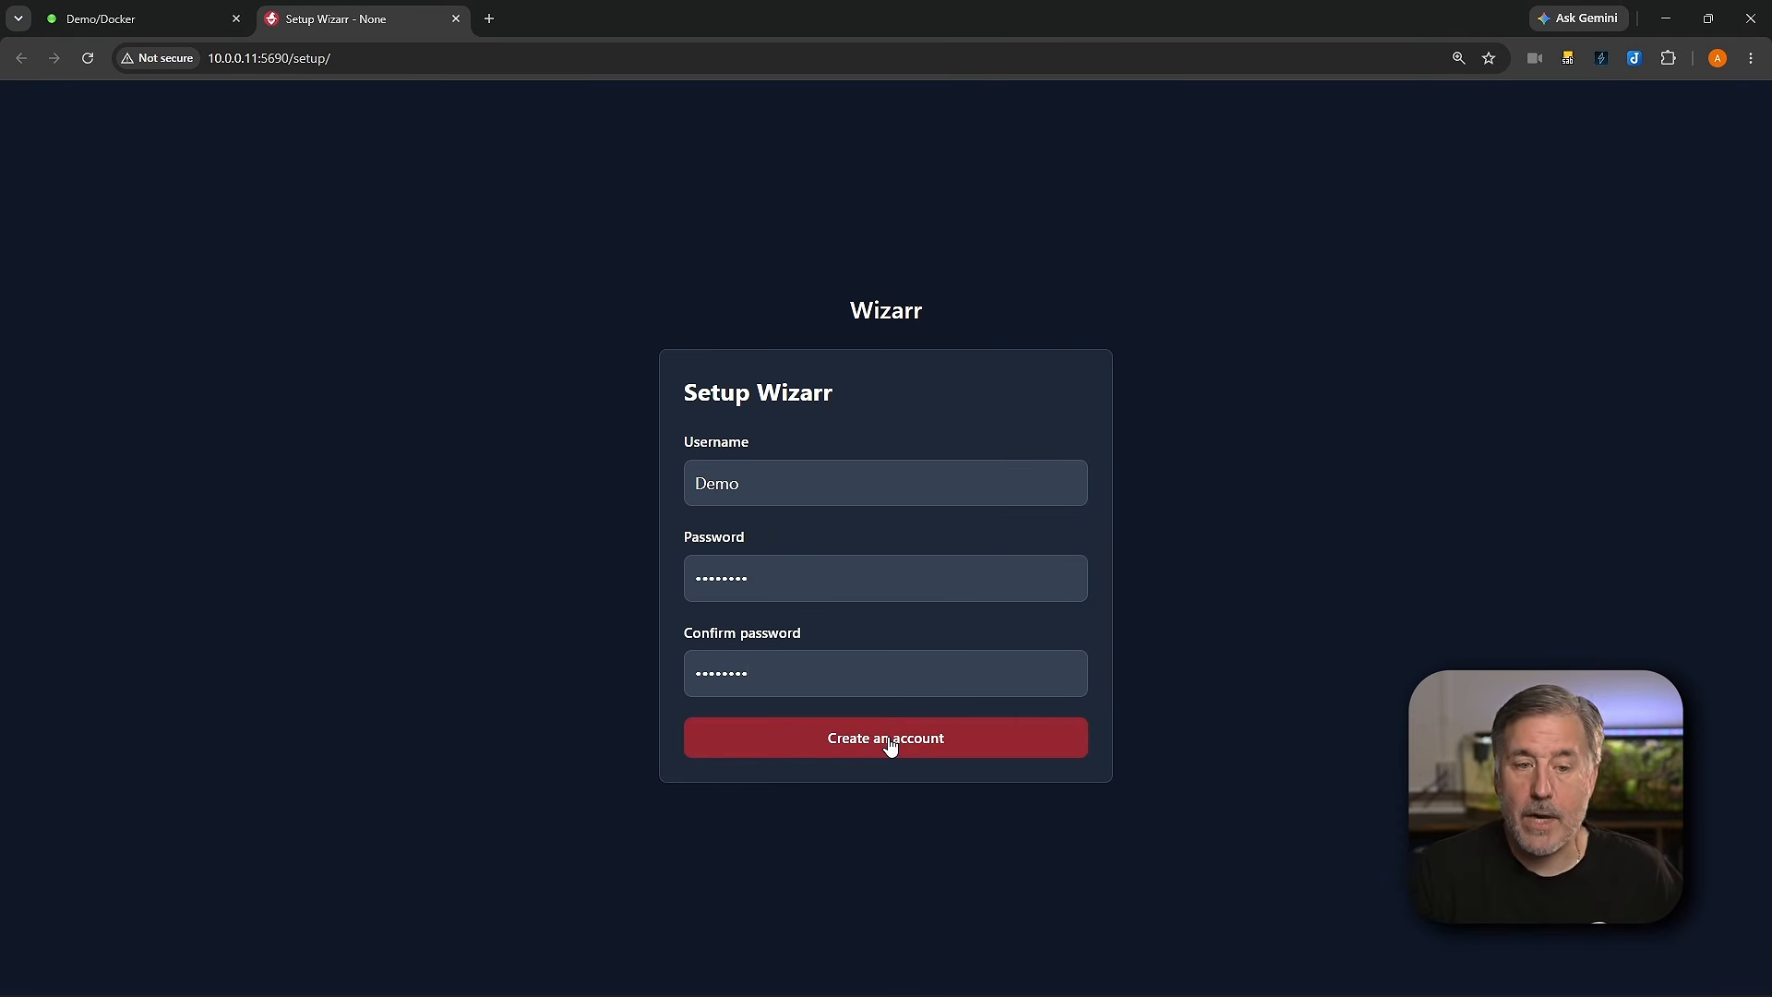
click(889, 743)
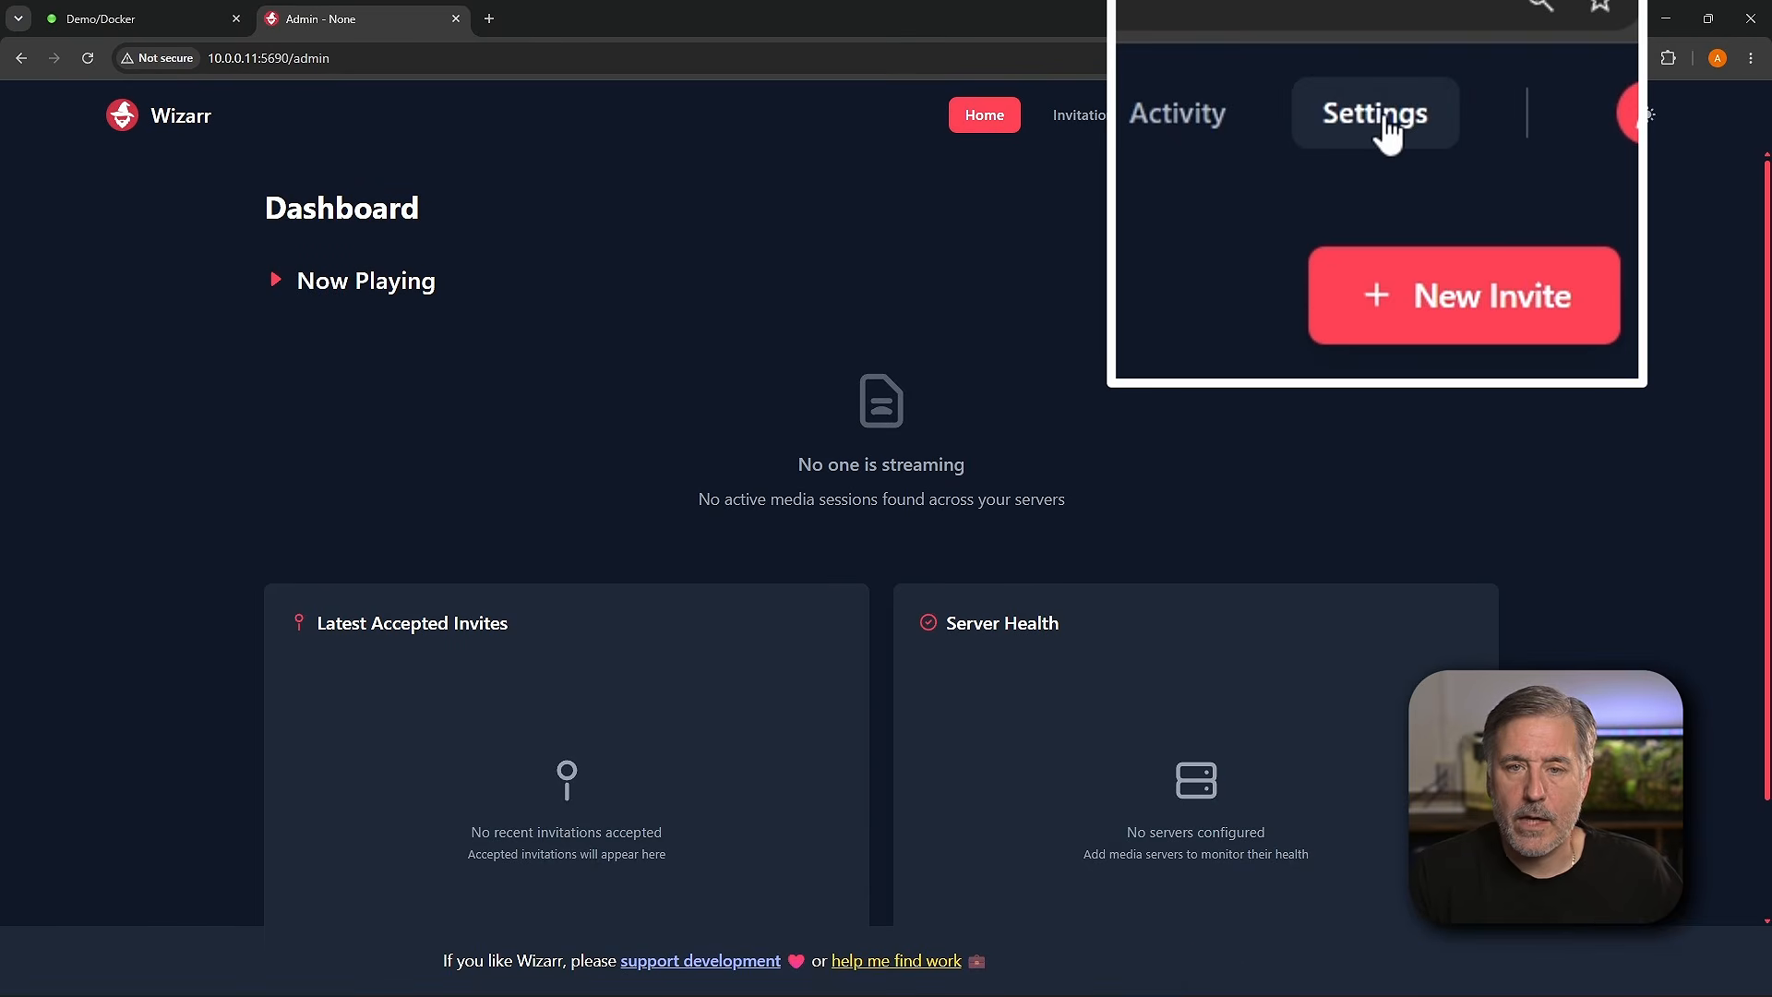
Step: In Wizarr's general settings, set the display name to Demo Wizarr and save the settings
click(1398, 129)
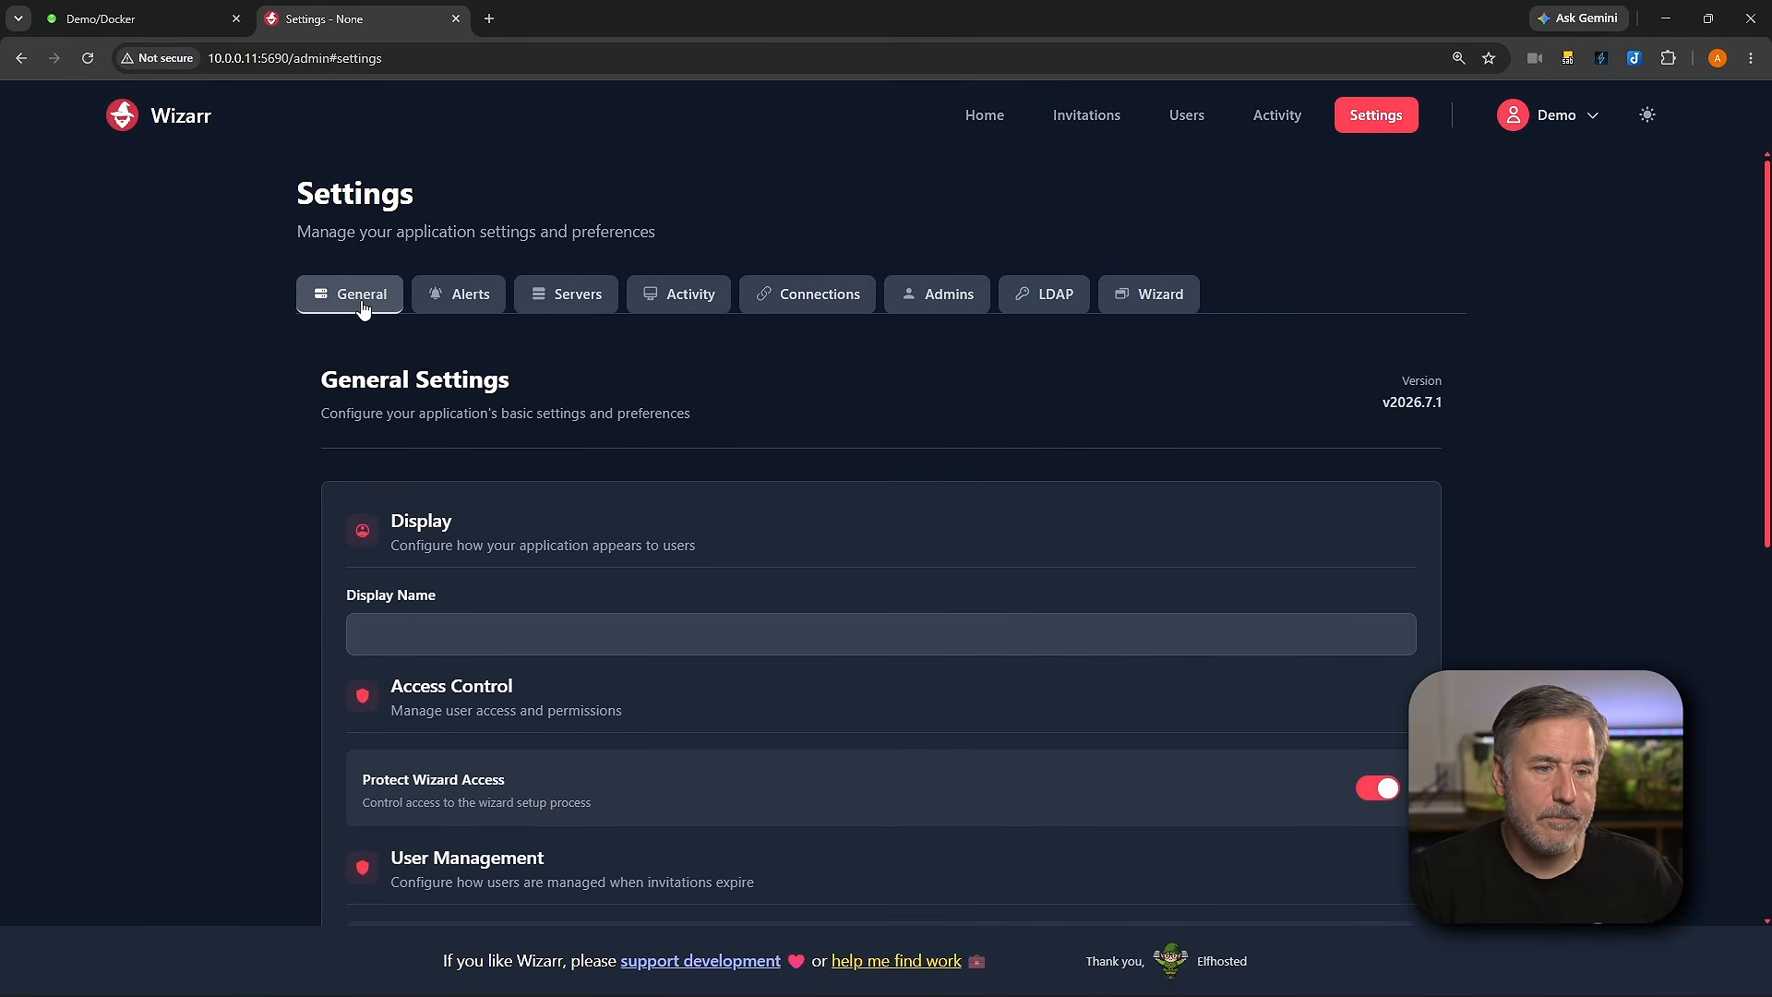
click(461, 638)
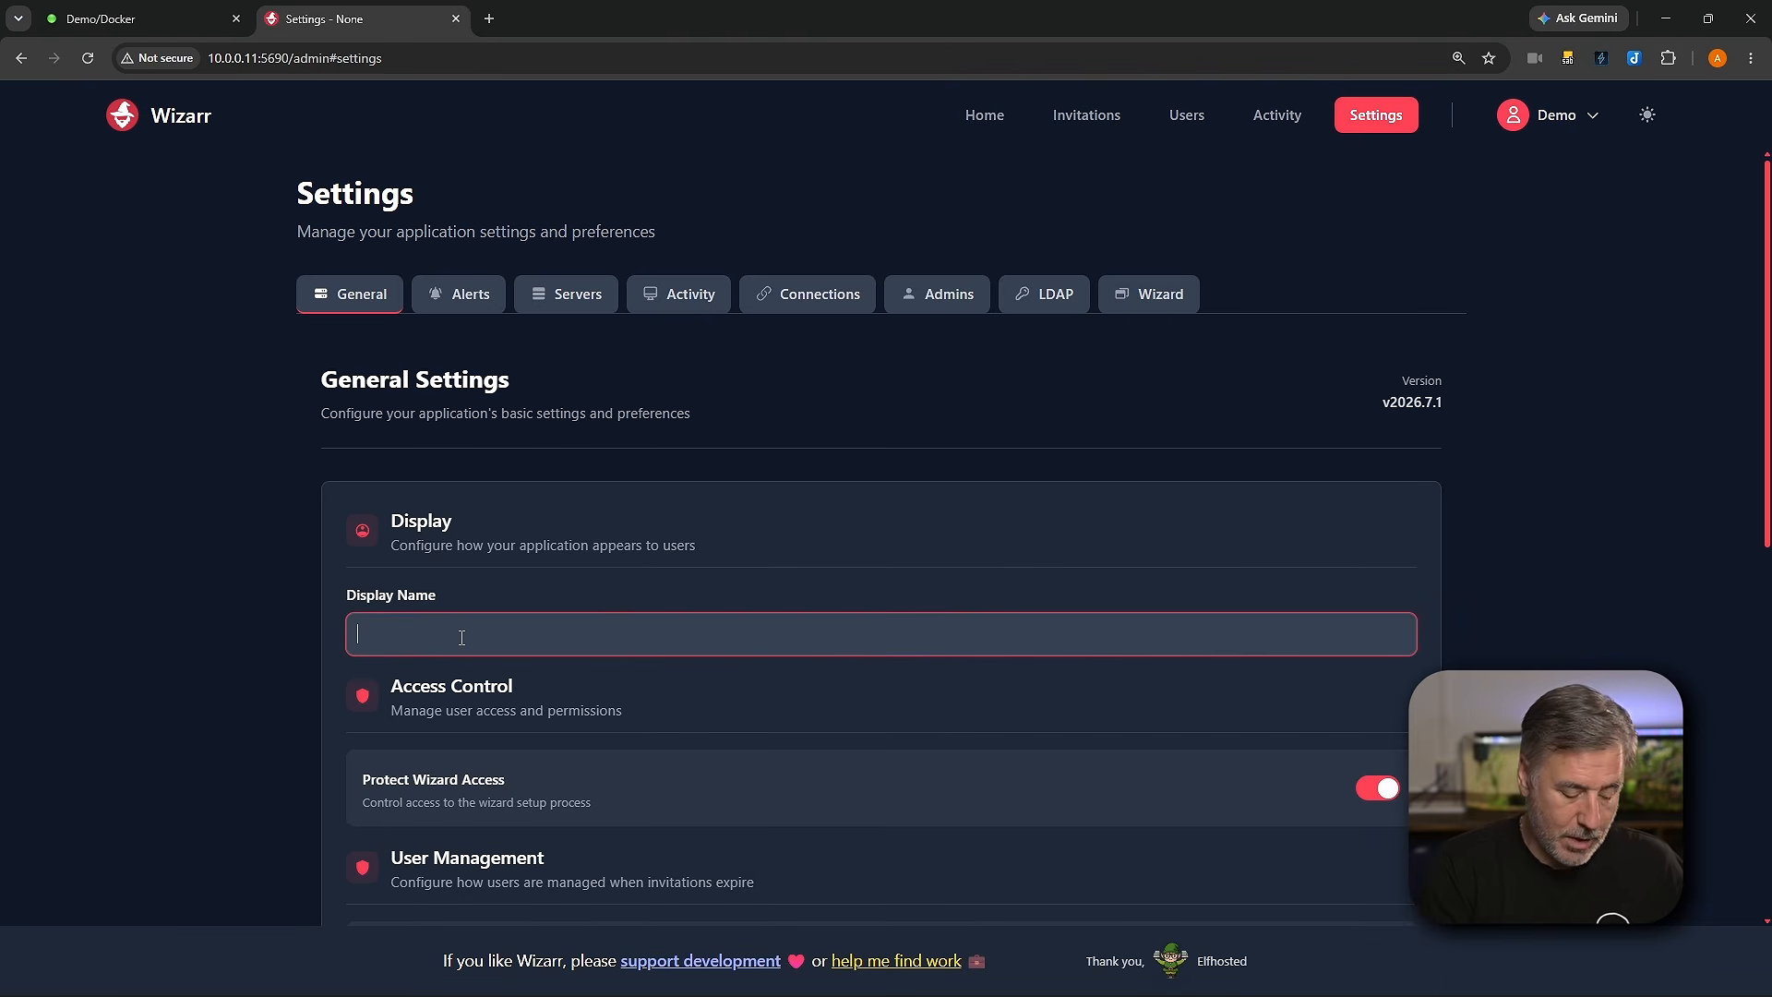
text(D)
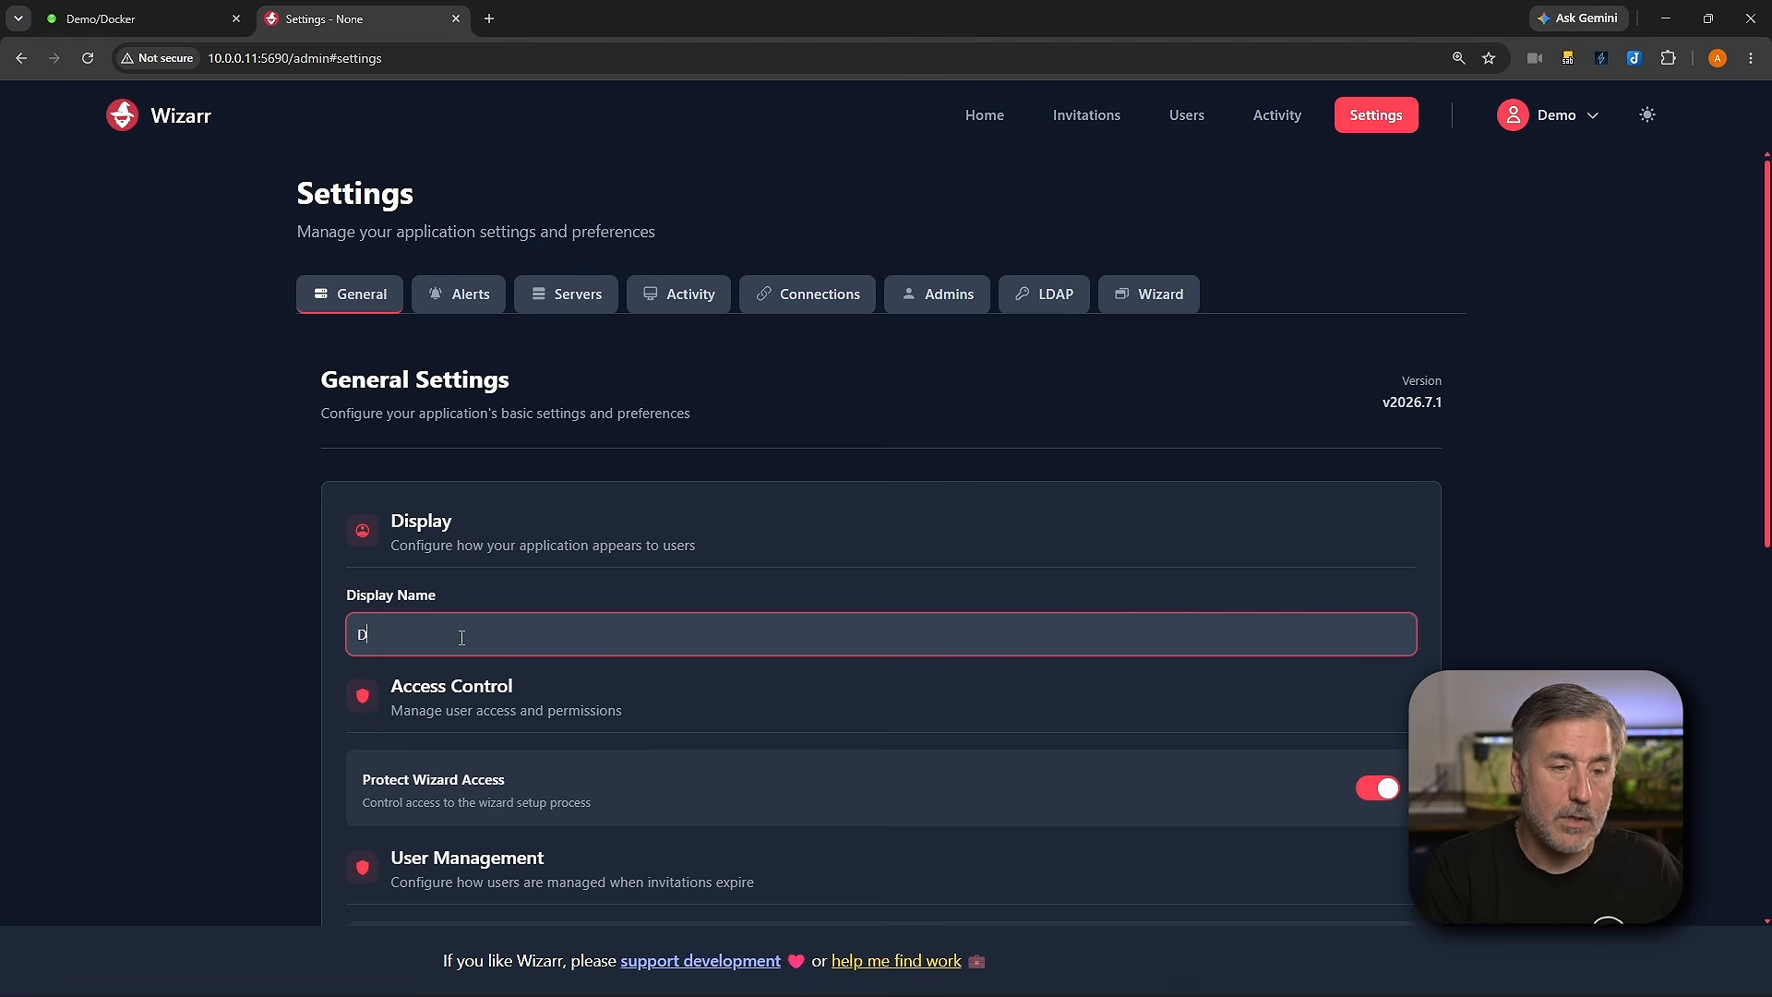
text(emo Wizaqr)
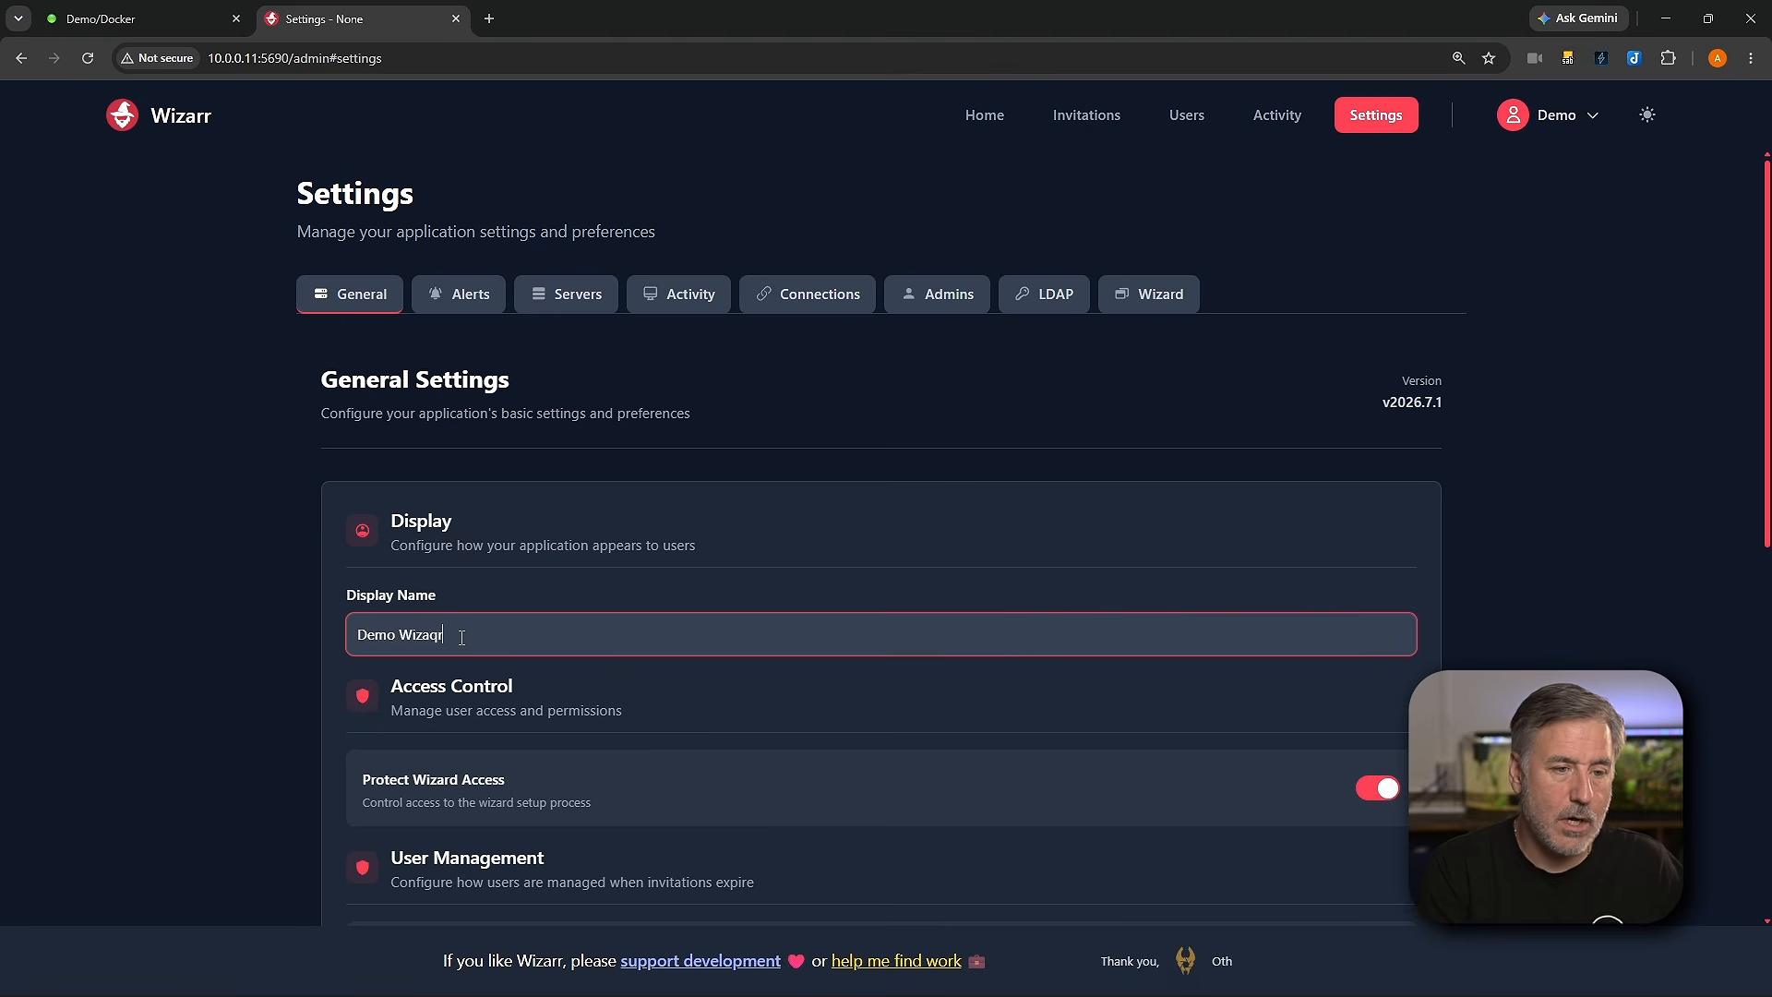
key(BackSpace)
key(BackSpace)
text(rr)
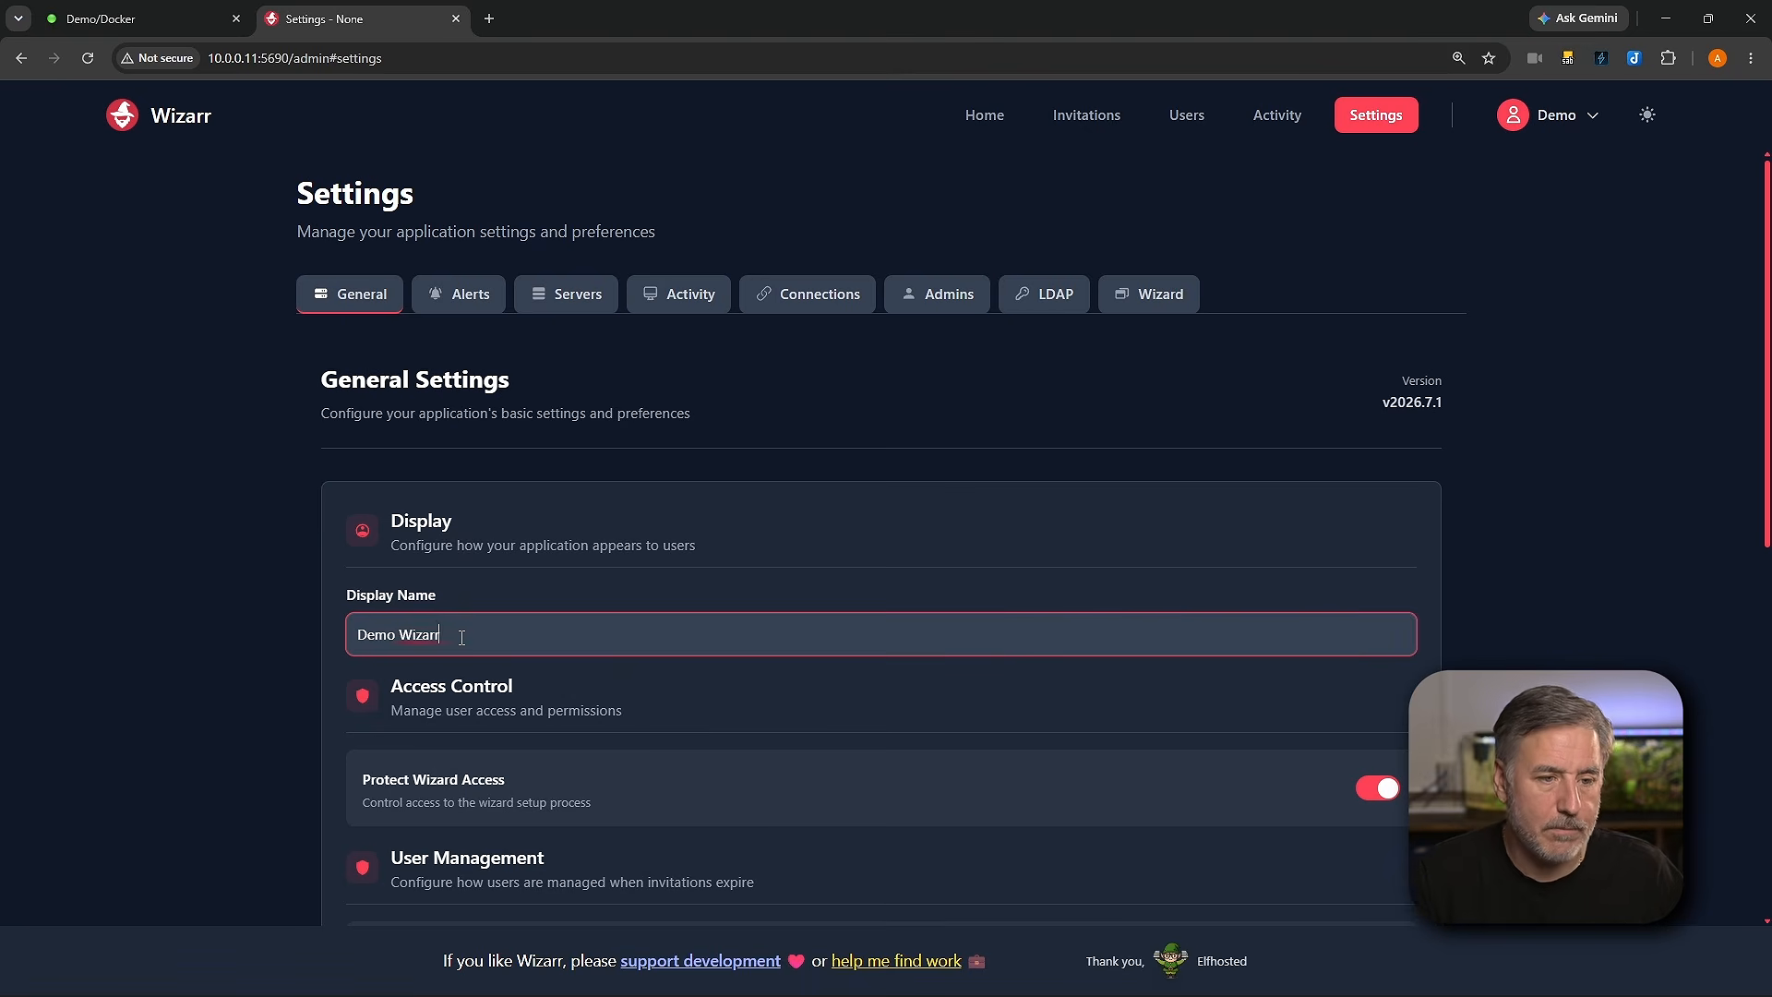
scroll(539, 720, down, 7)
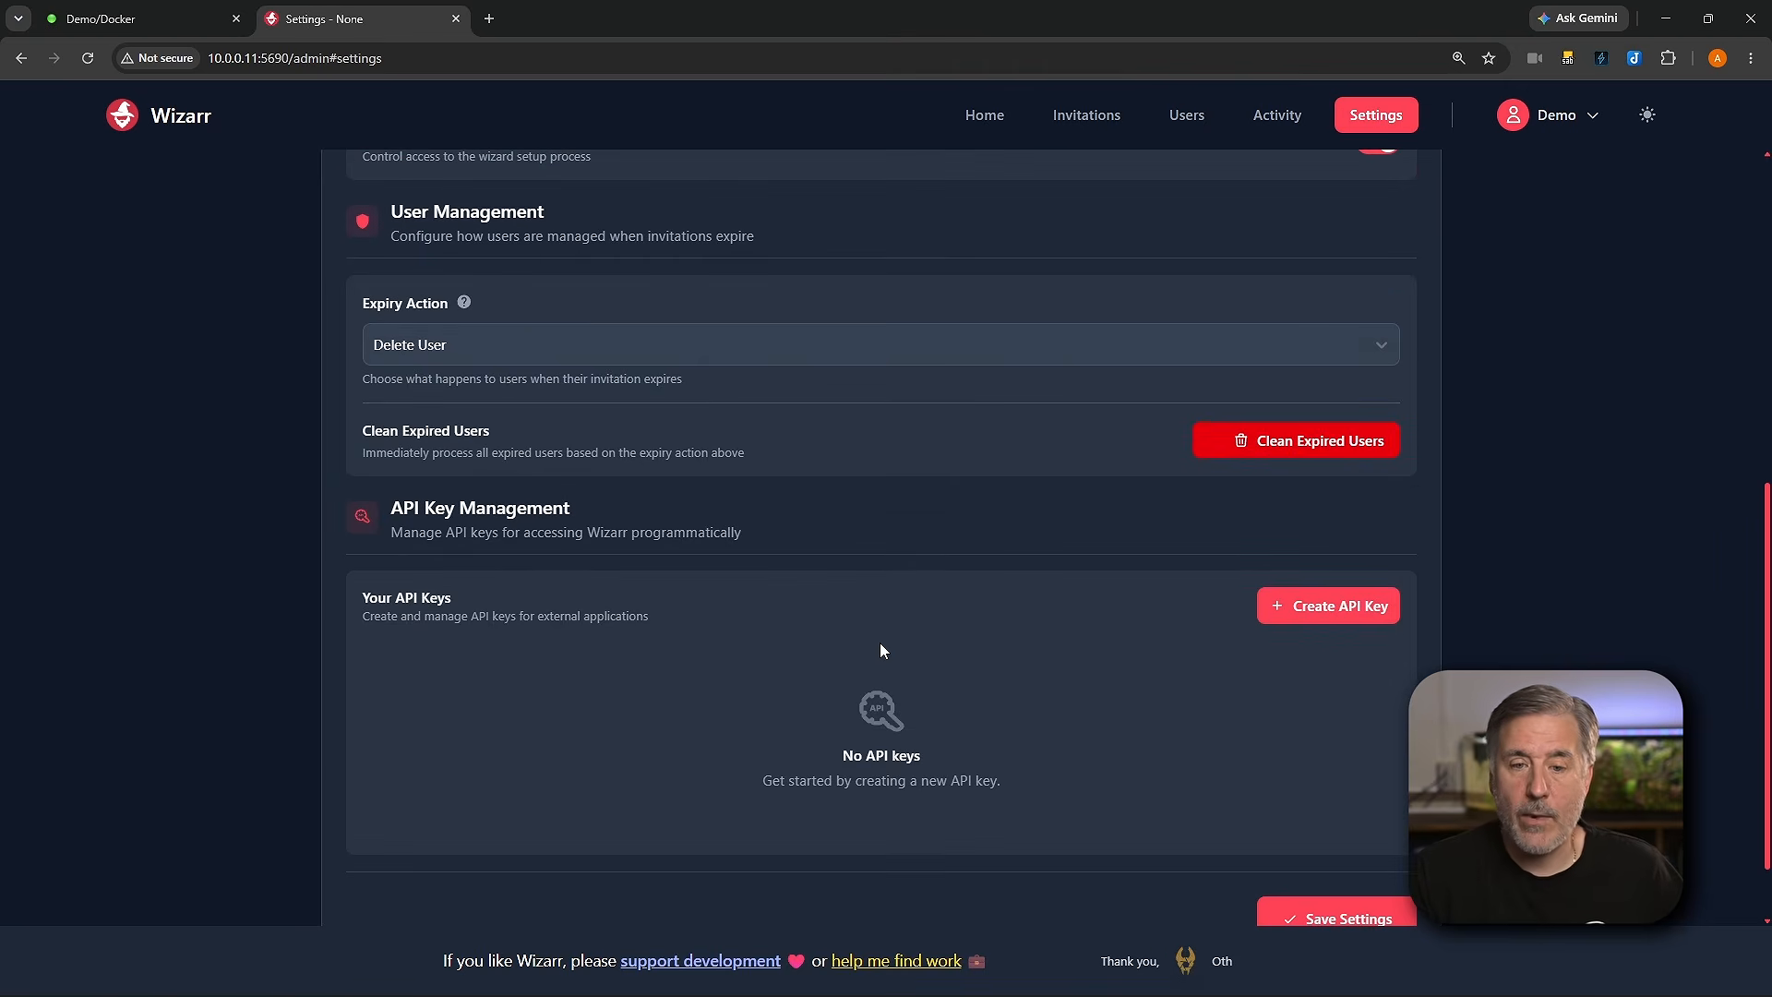
scroll(1015, 702, down, 1)
click(1327, 830)
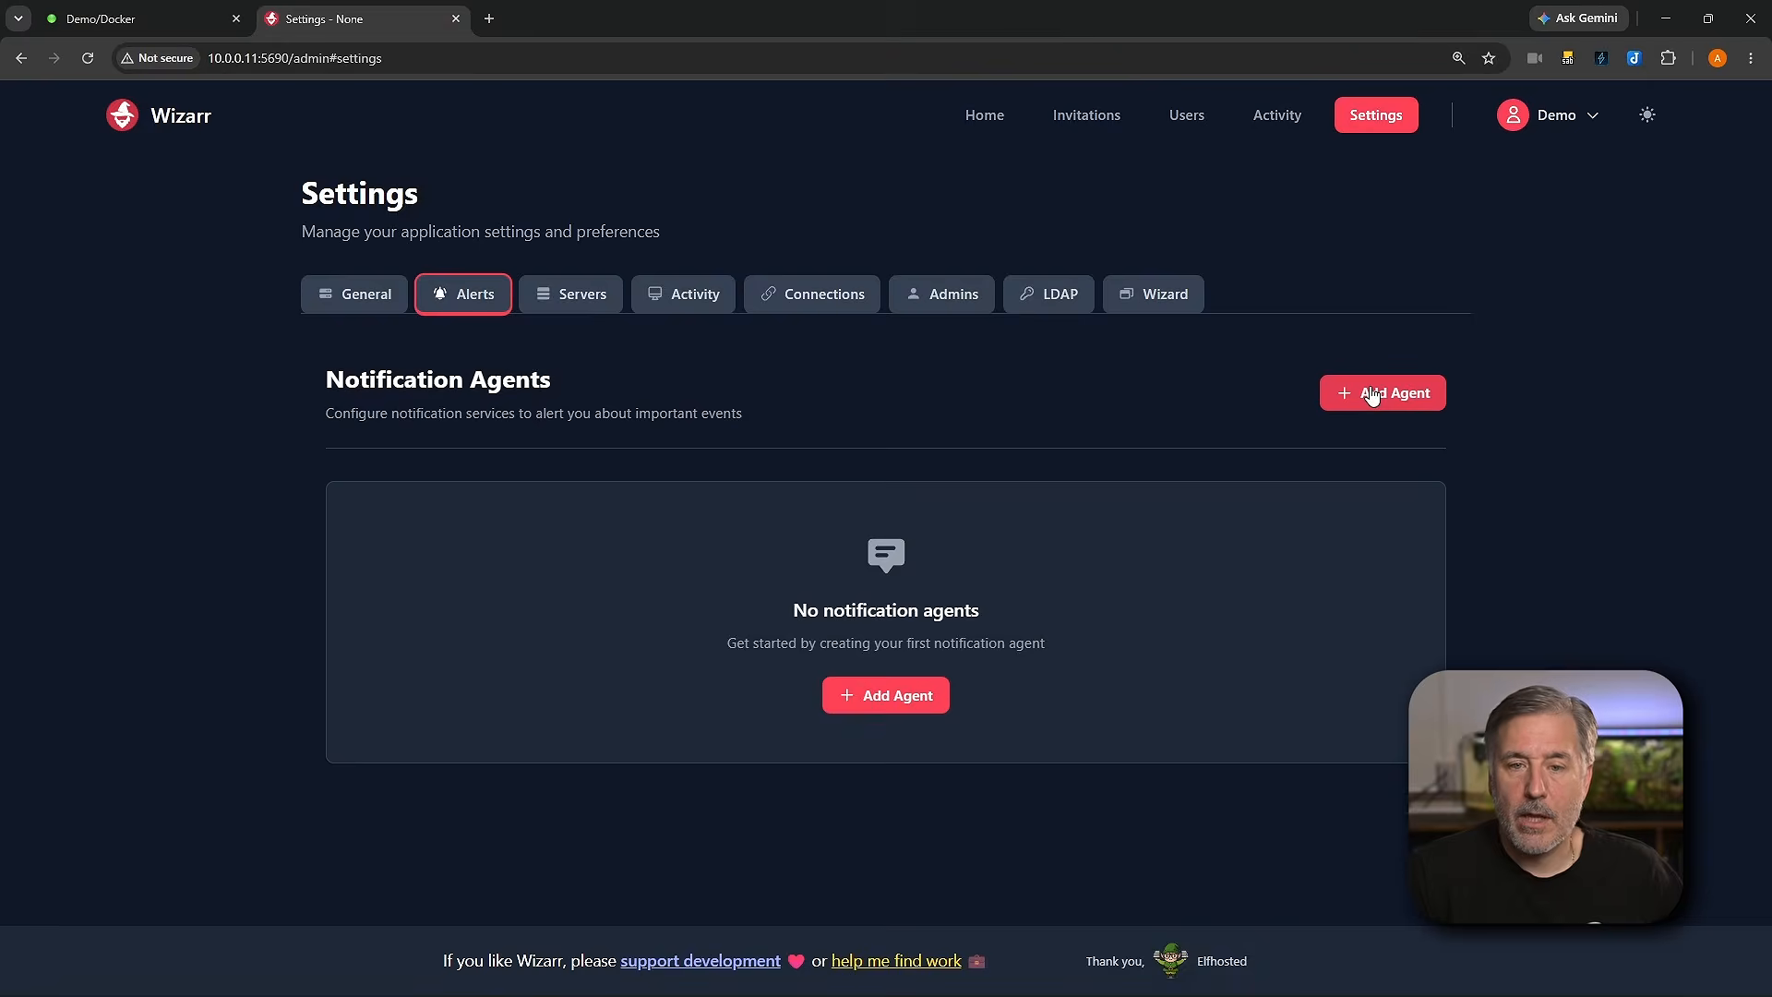
click(1371, 395)
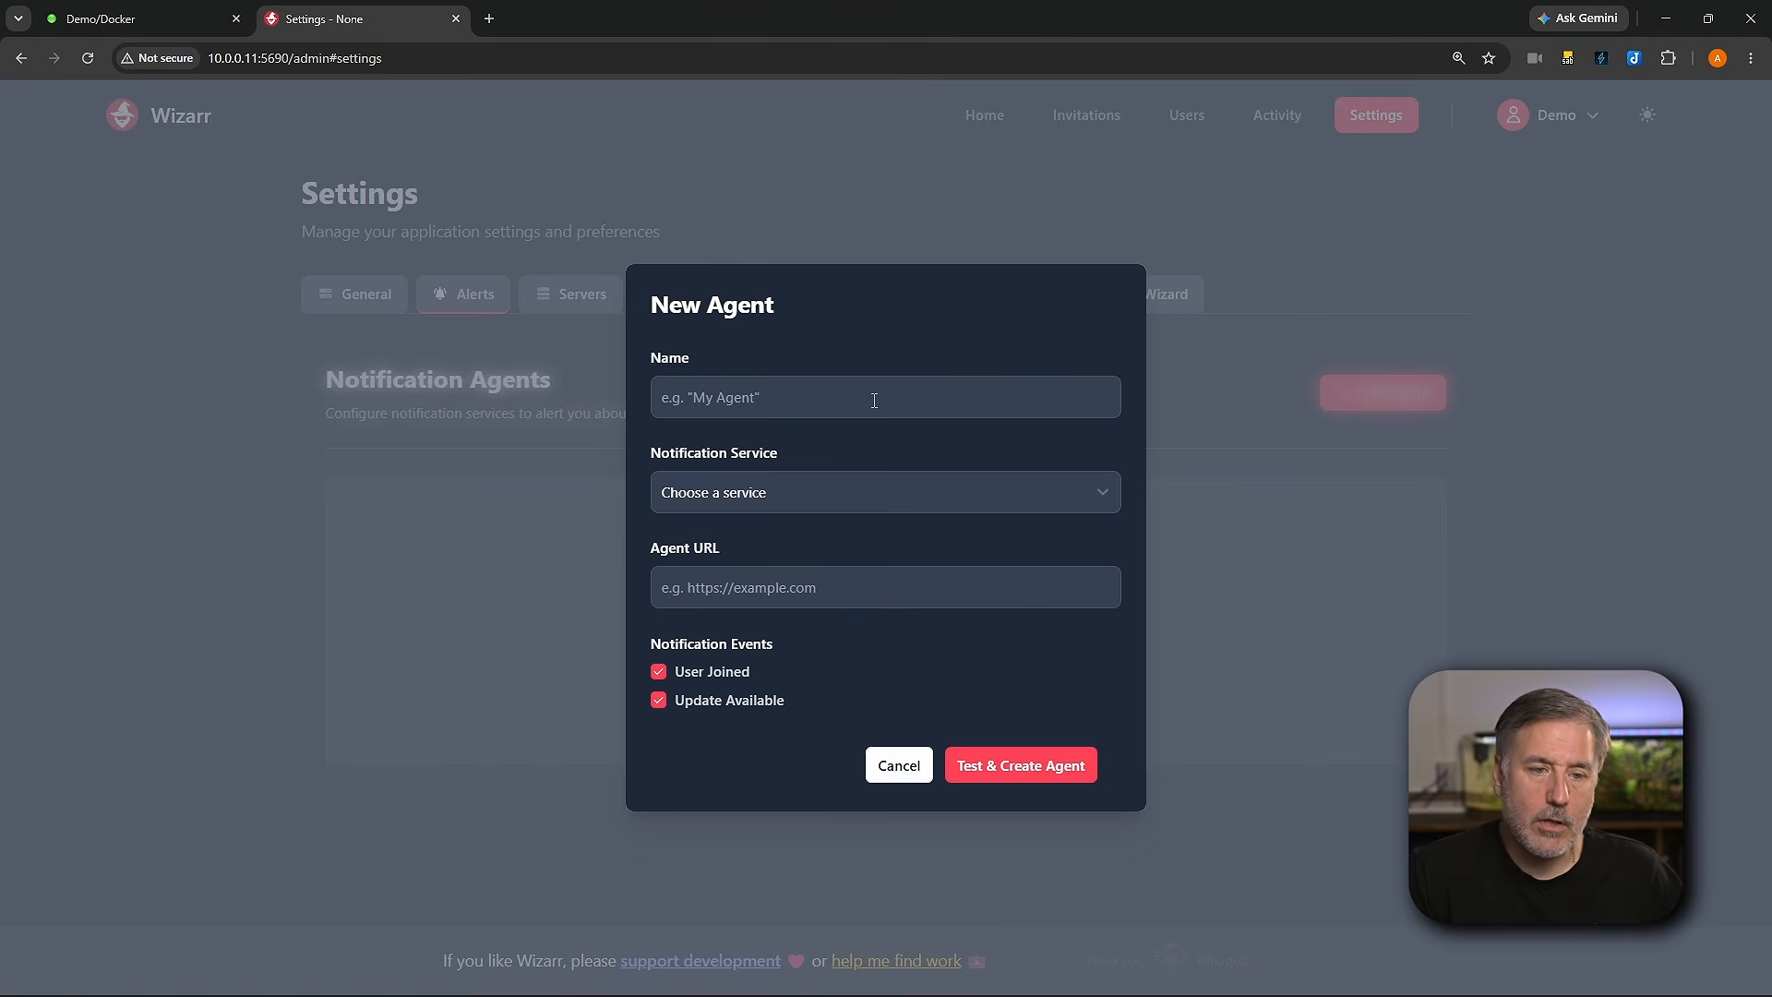
click(921, 493)
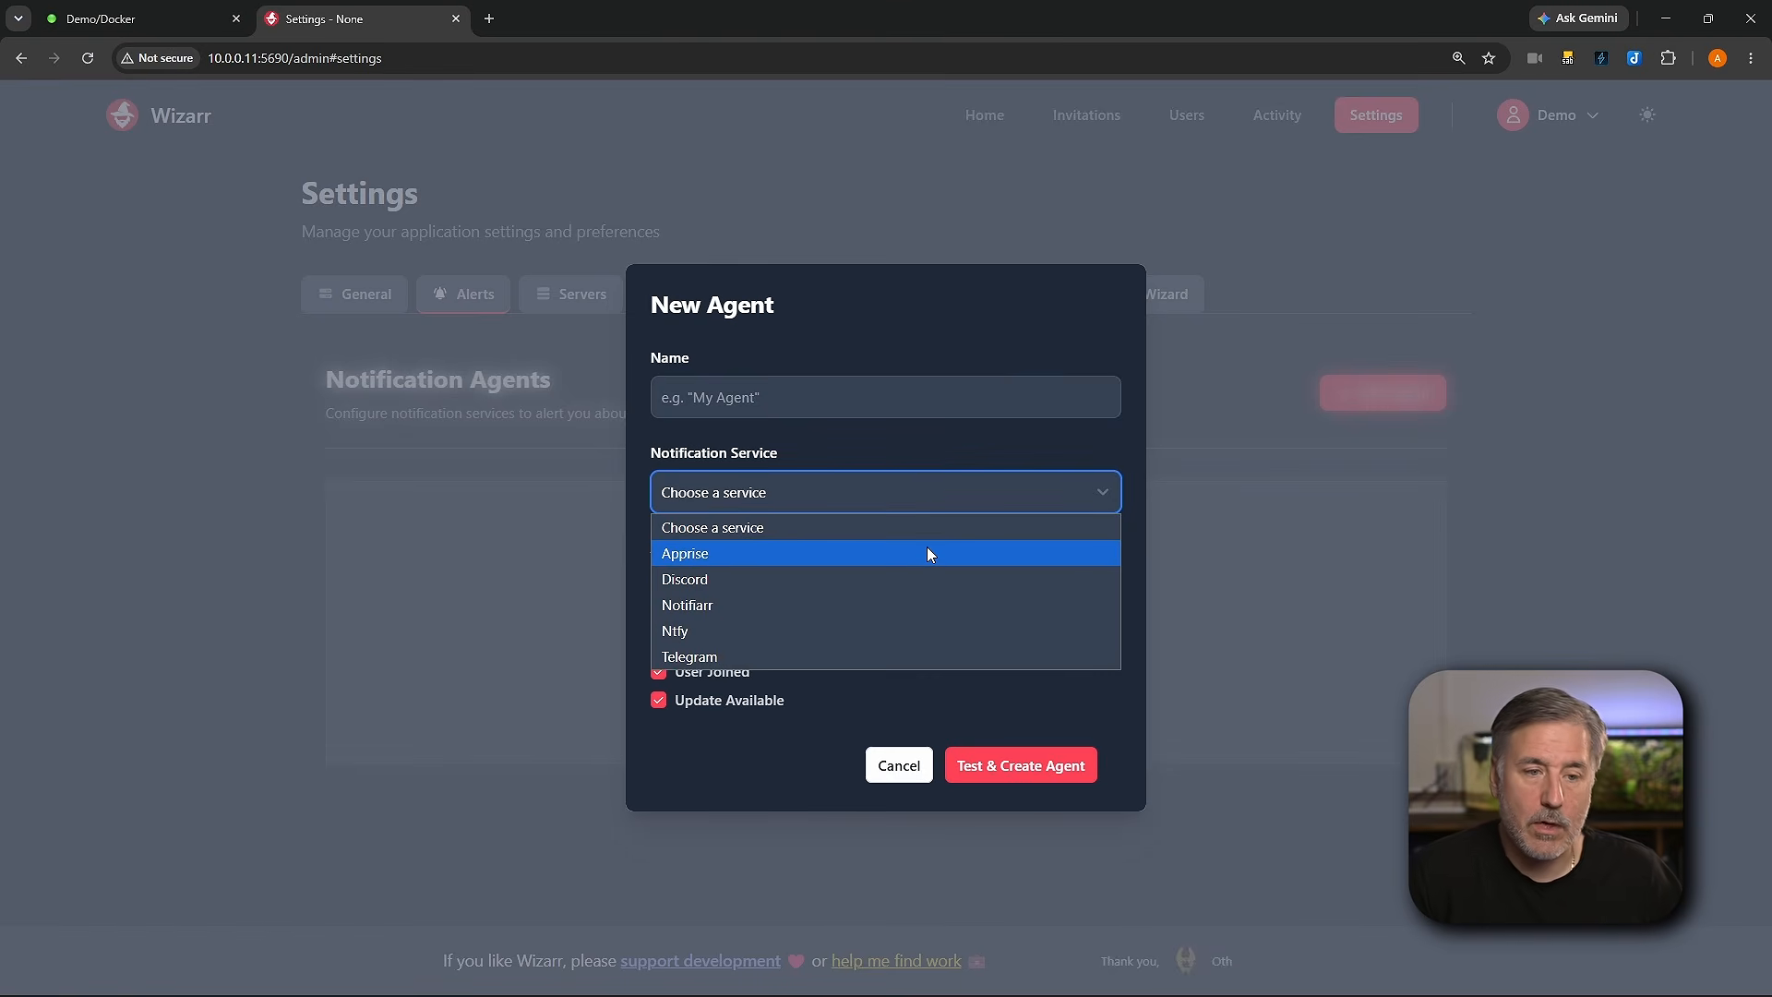
click(904, 720)
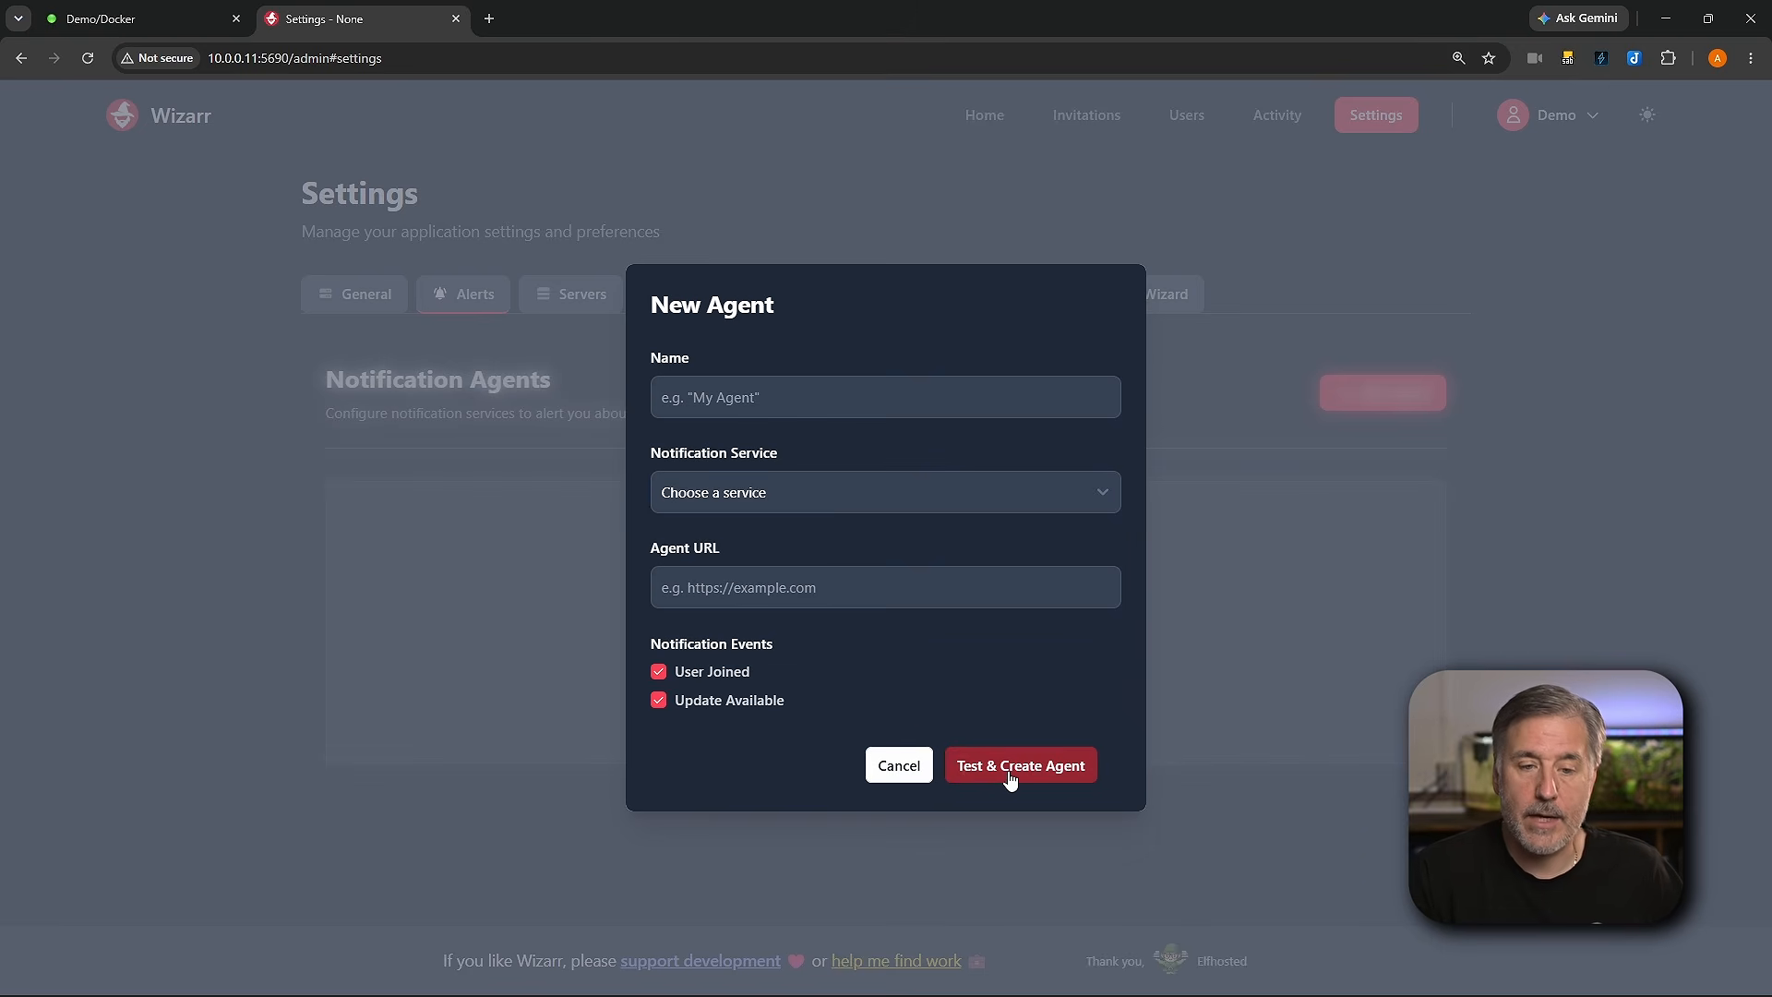
click(899, 765)
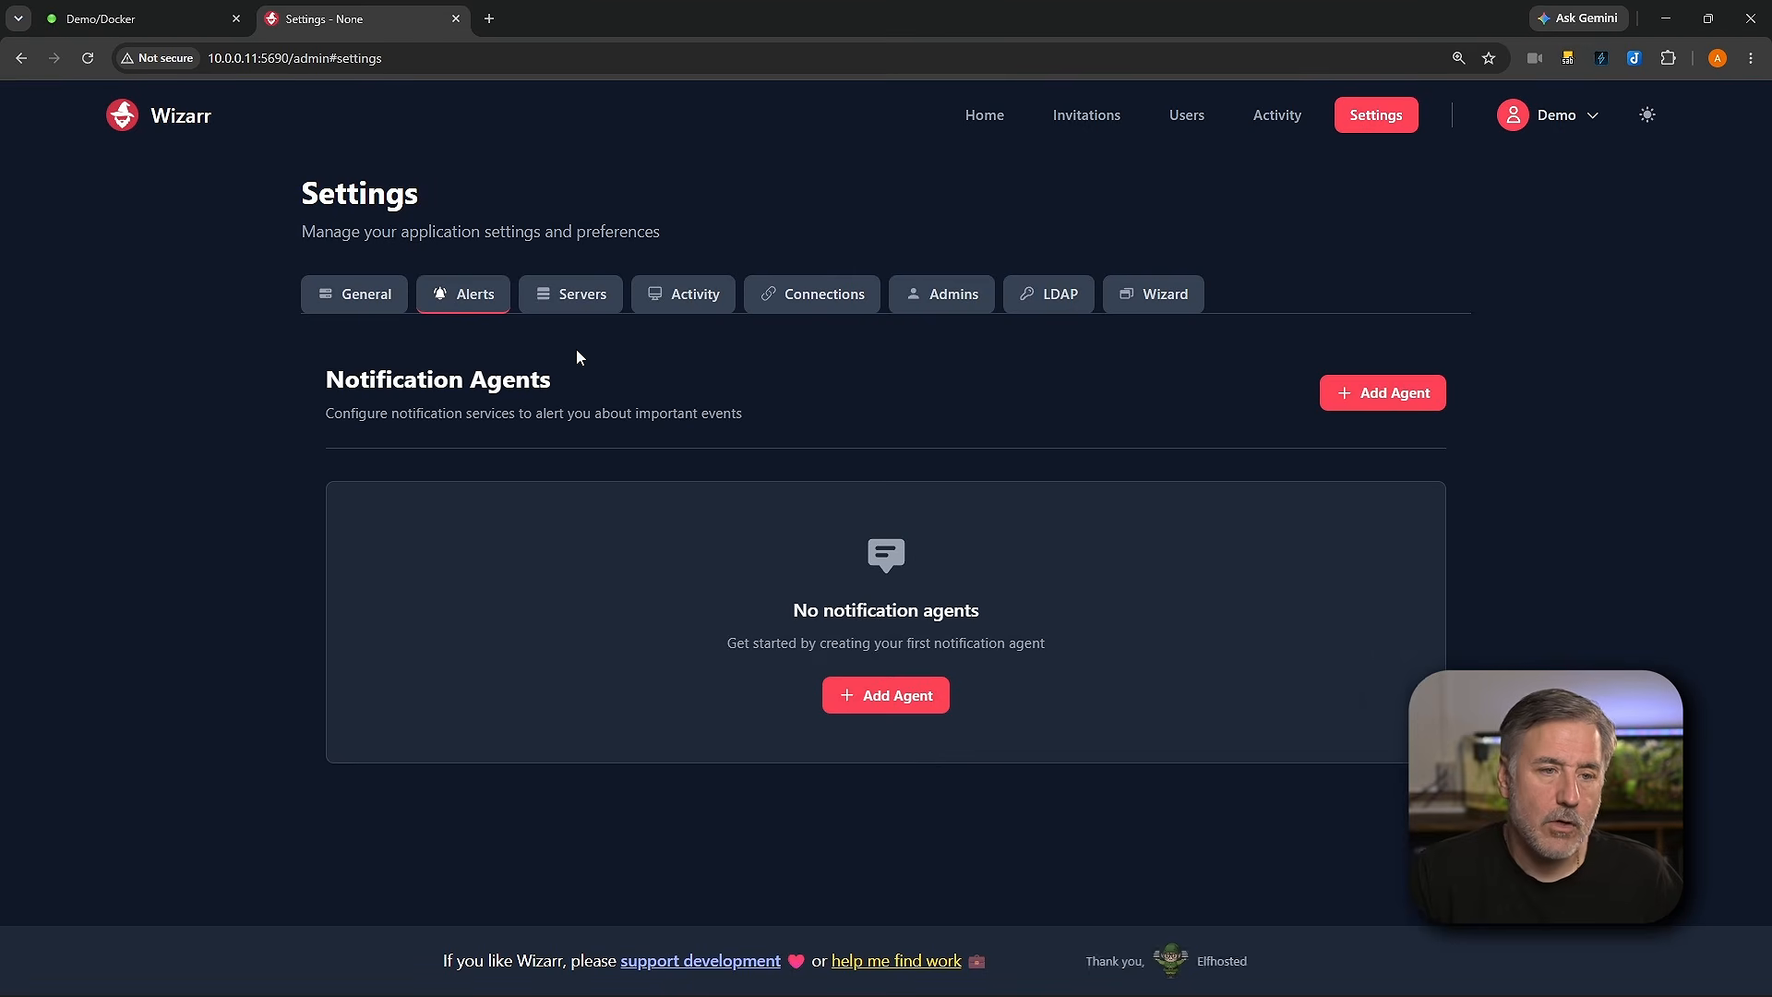
Step: Start adding a media server named Plex with server type Plex
click(574, 296)
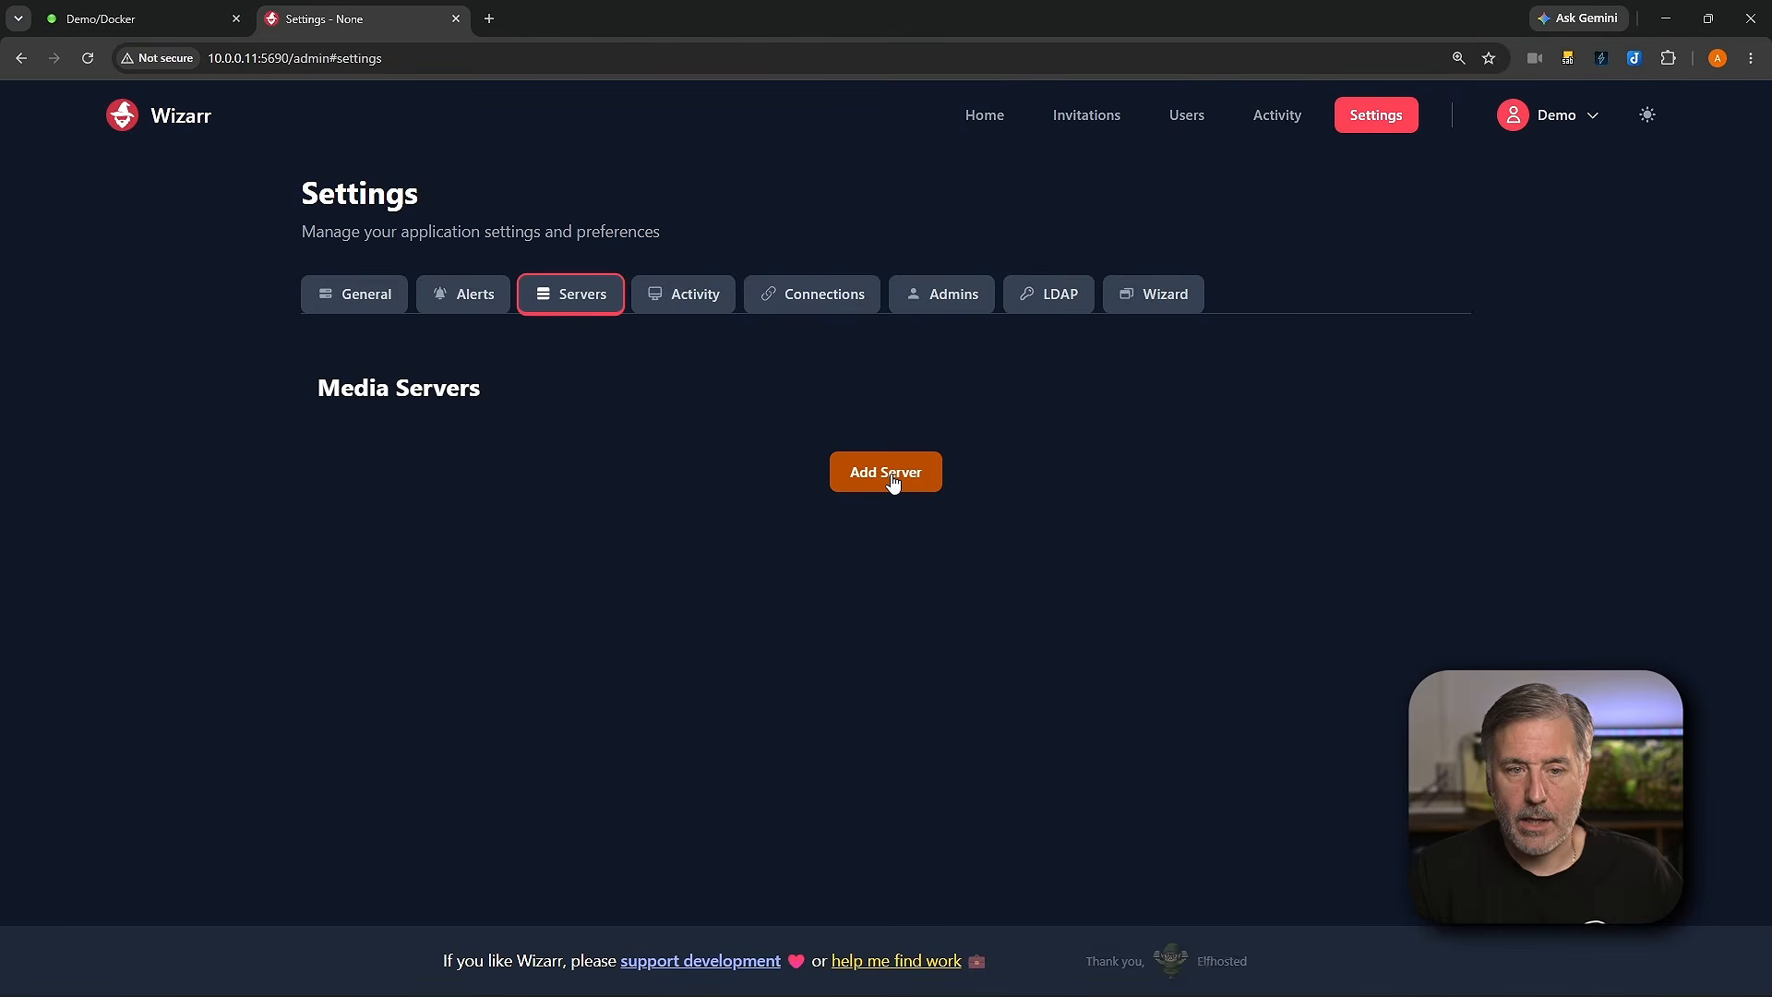
click(890, 474)
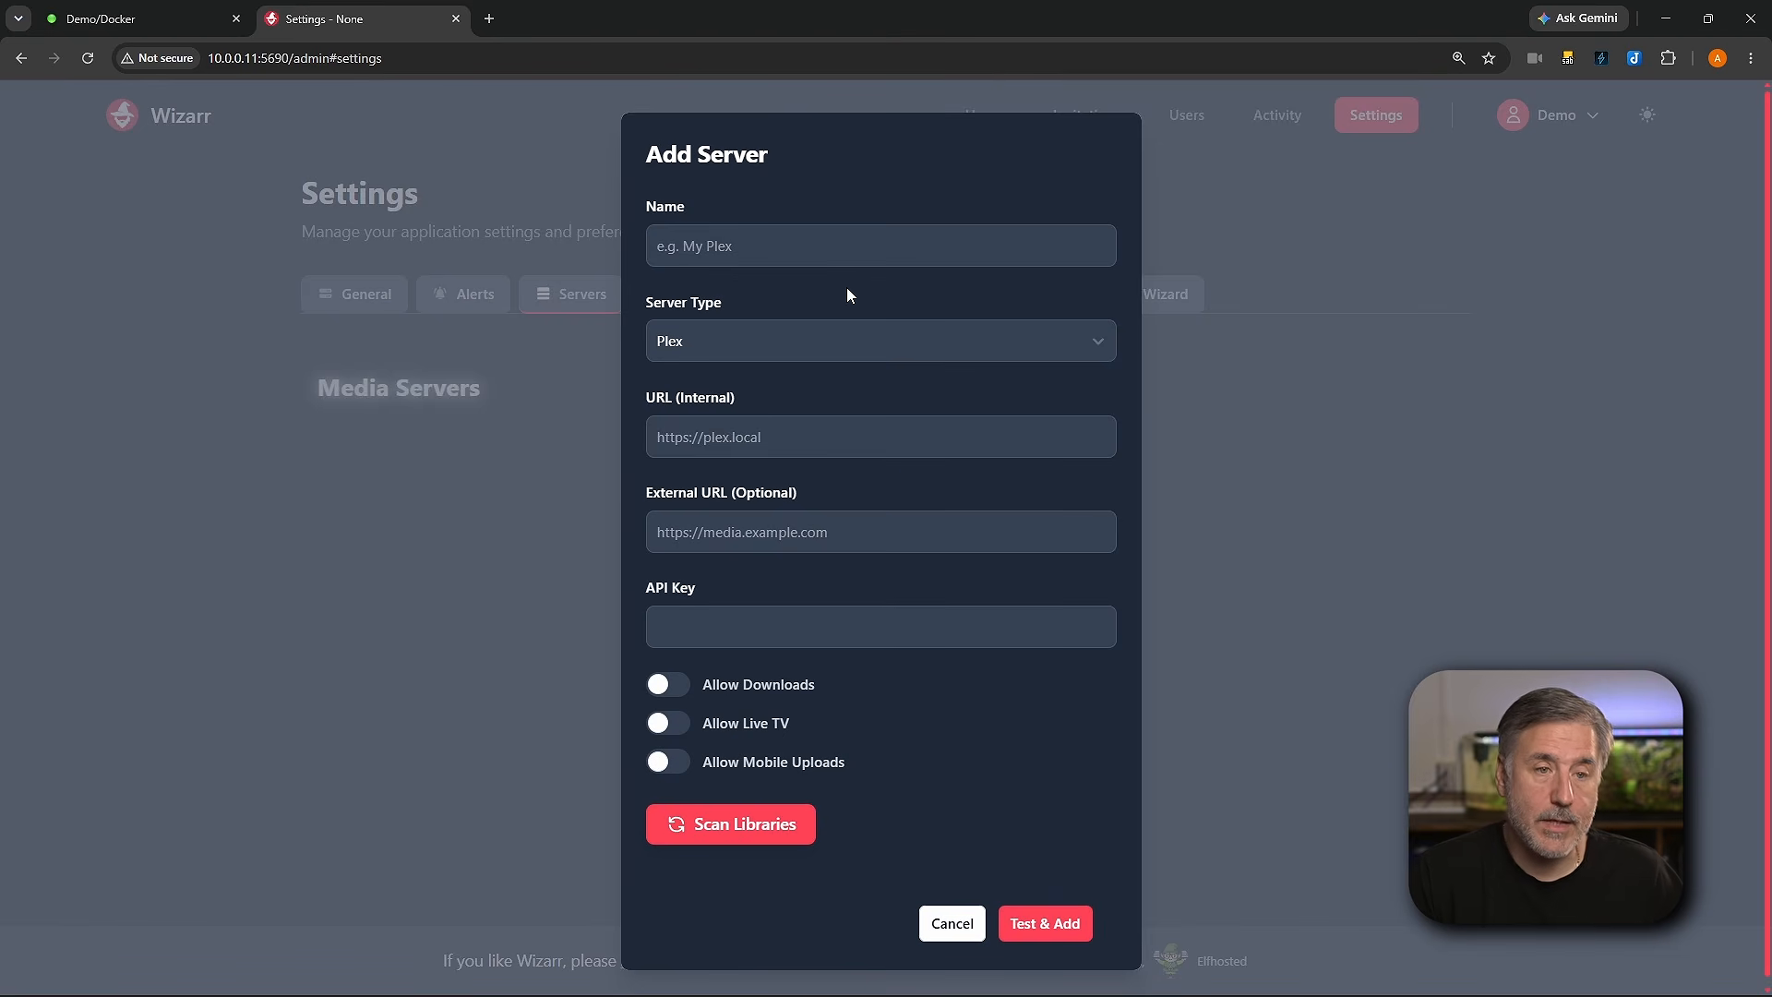
click(743, 246)
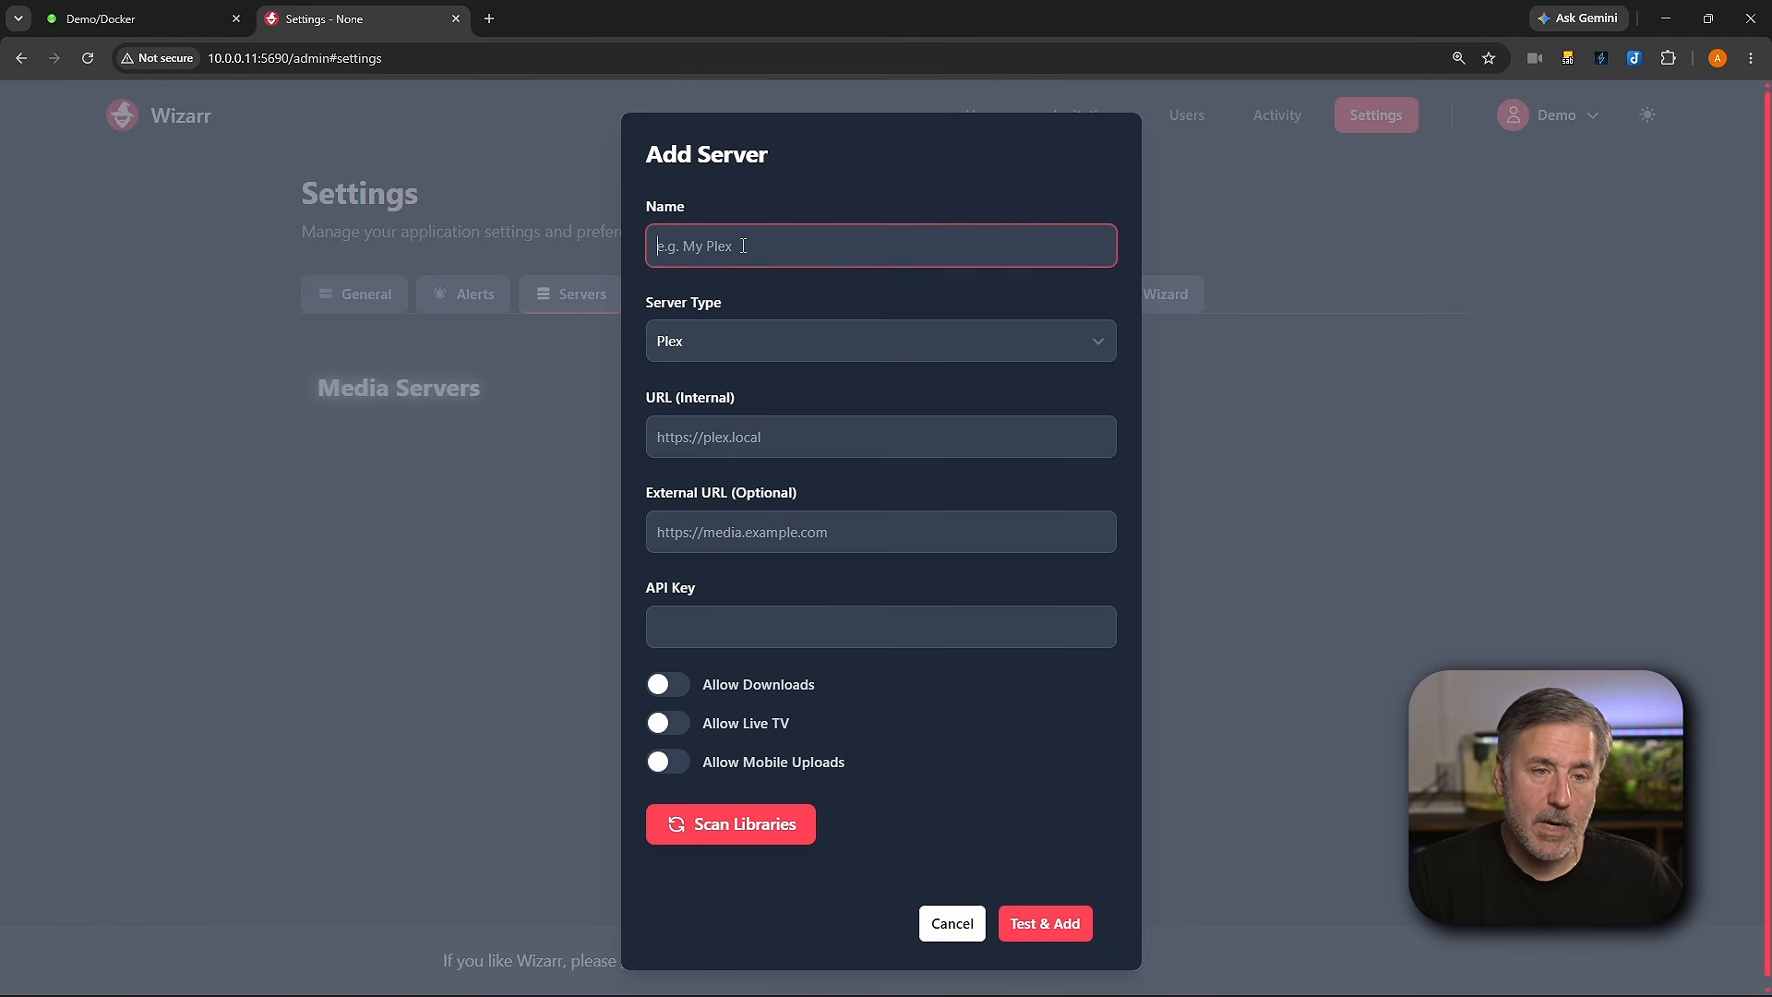
text(SPle)
key(BackSpace)
key(BackSpace)
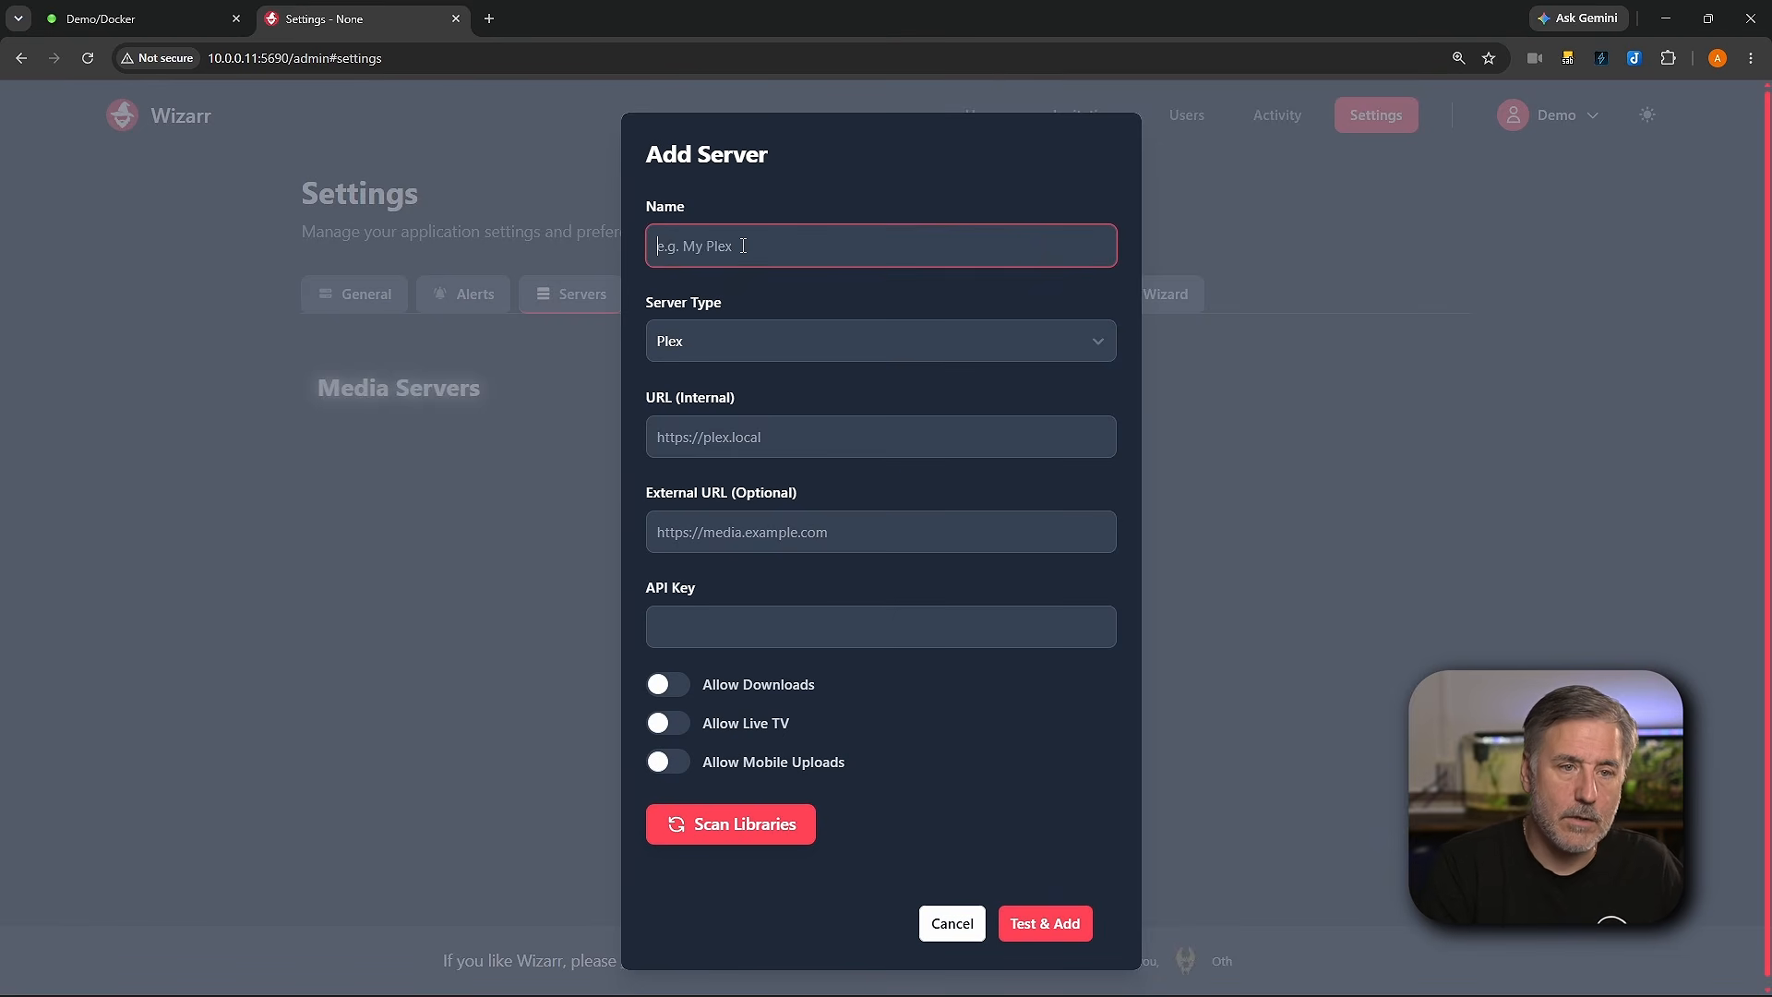
text(Plex)
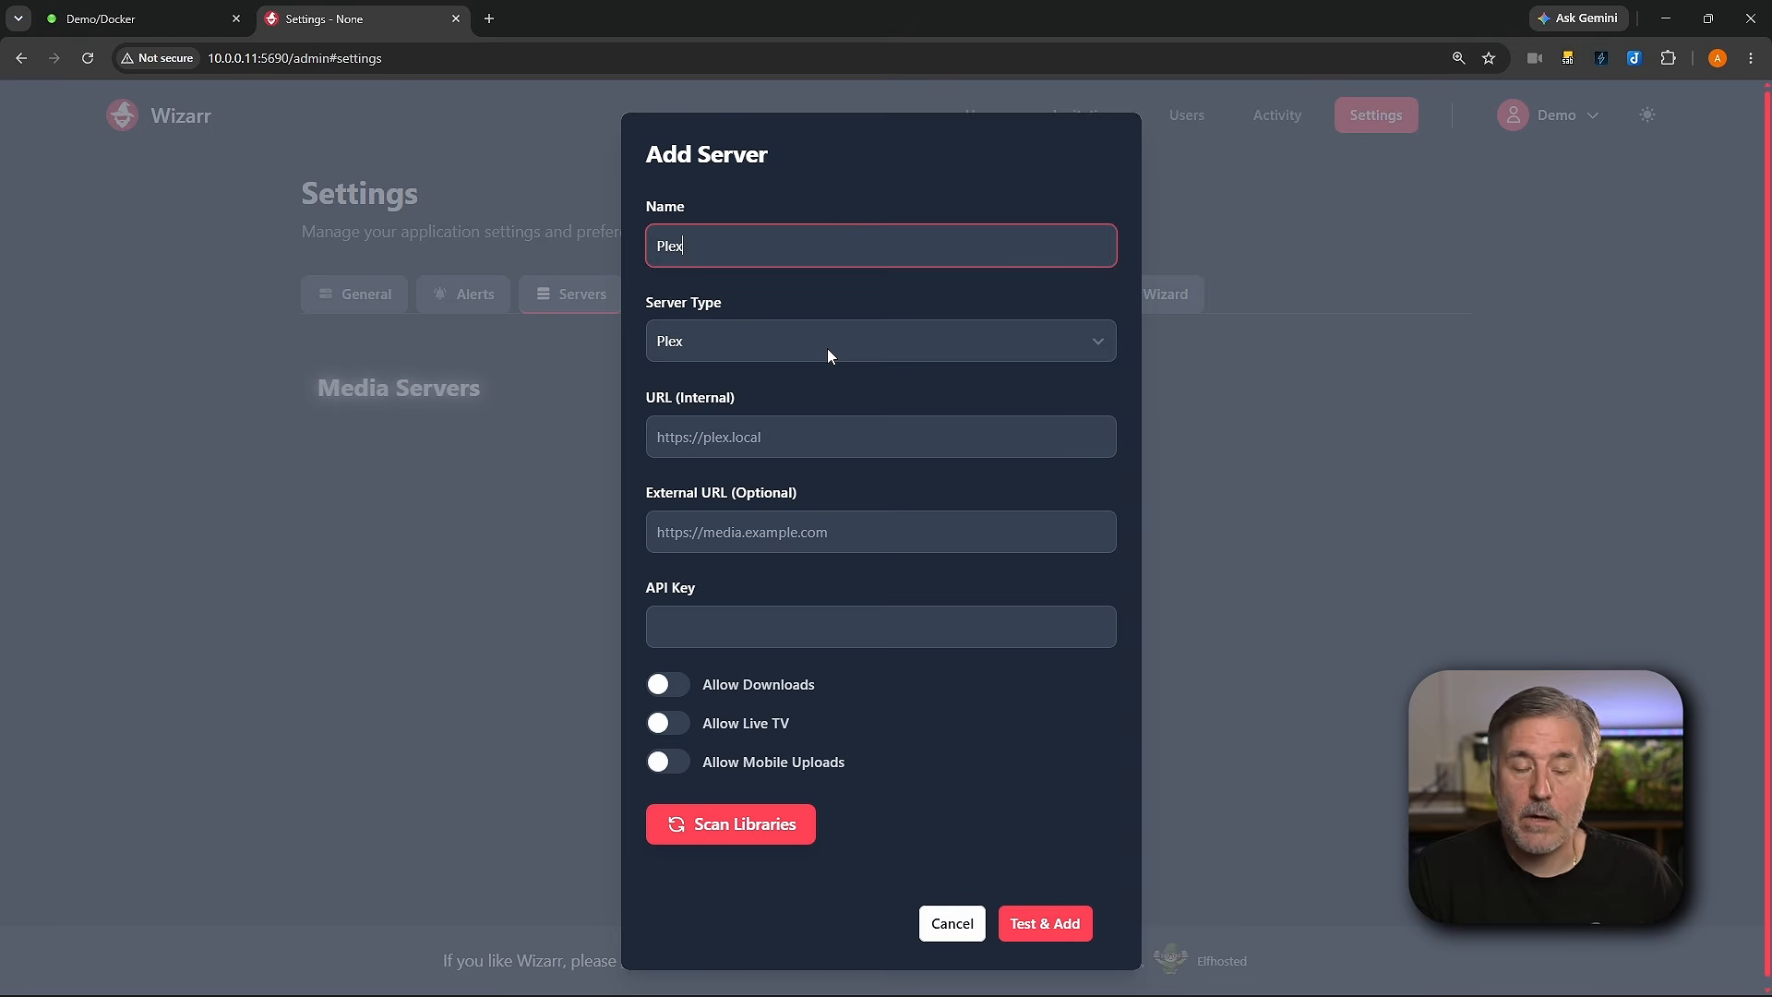
click(827, 347)
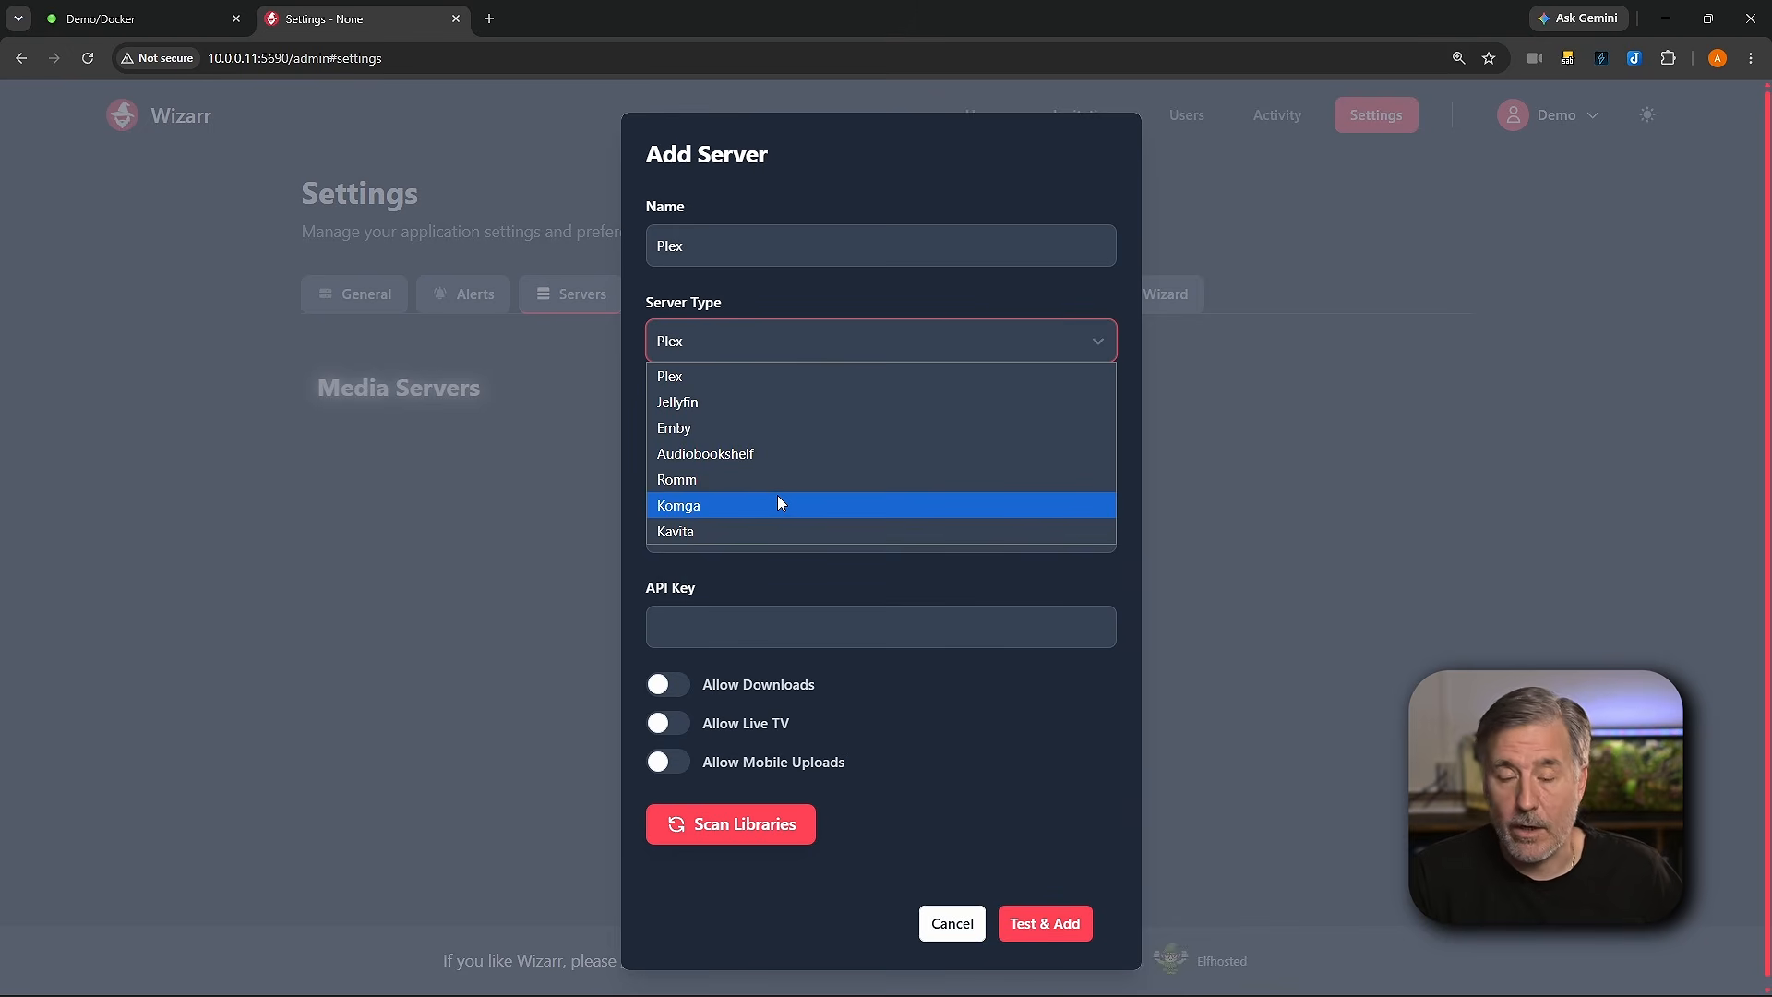
click(753, 376)
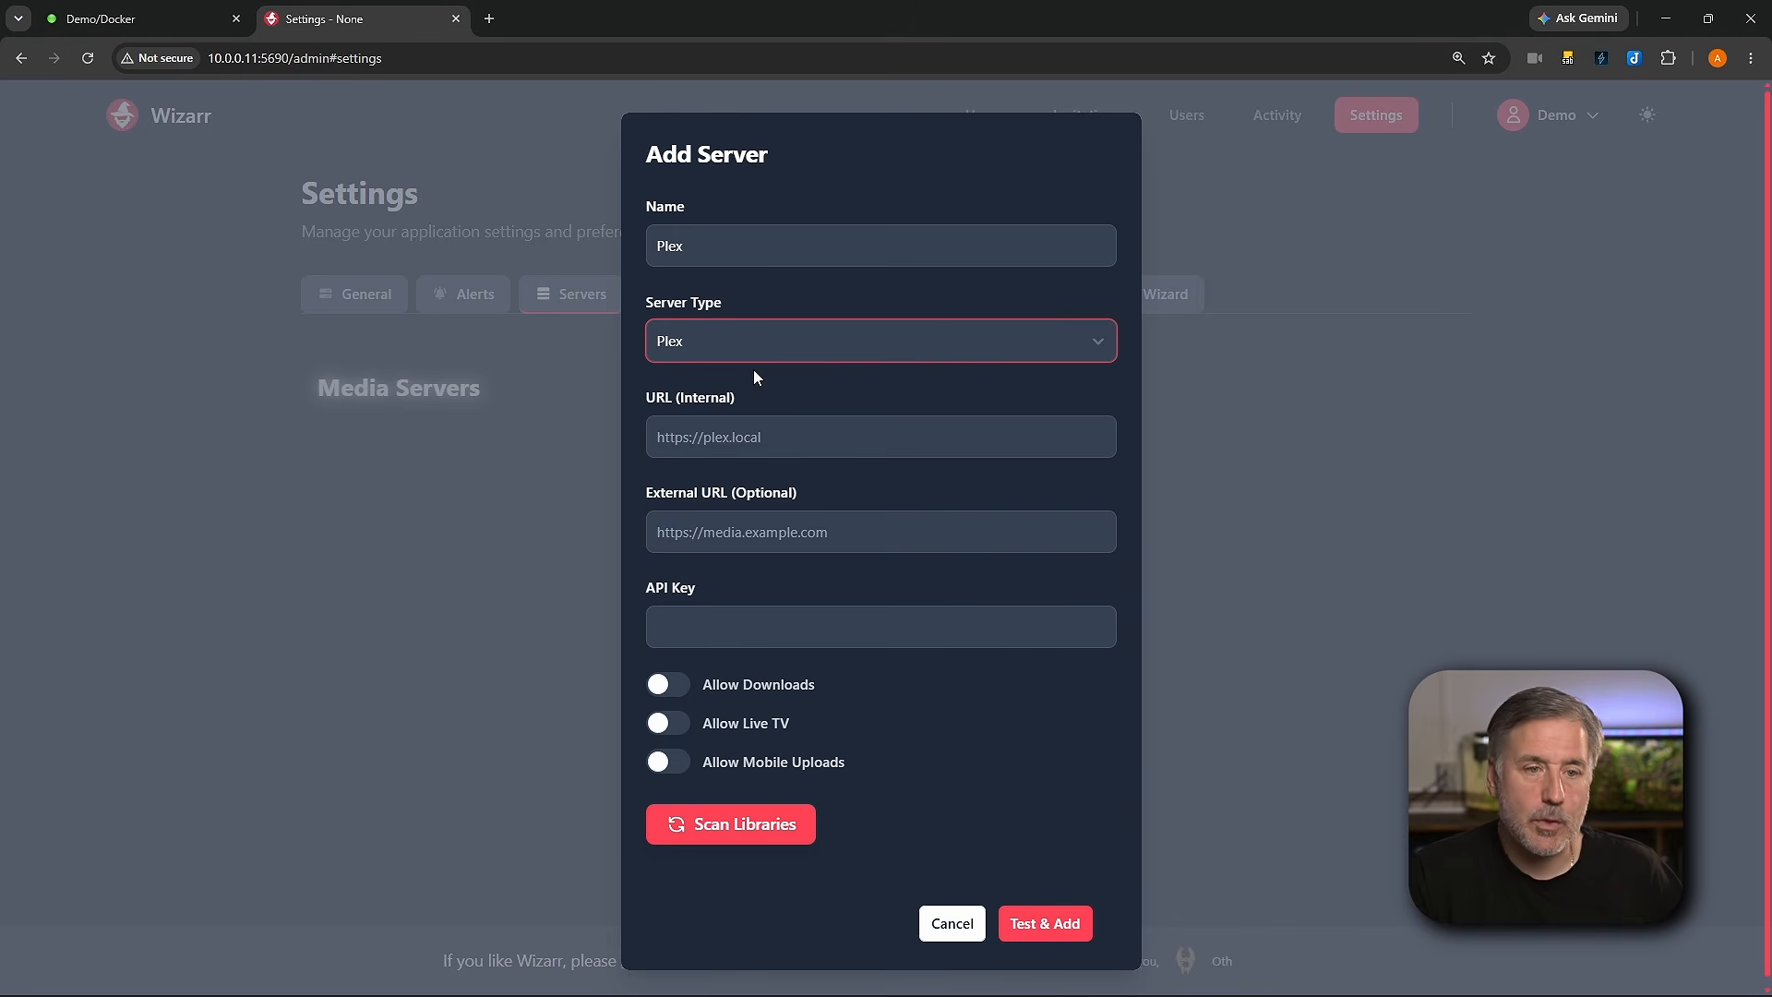
click(815, 440)
text(hp)
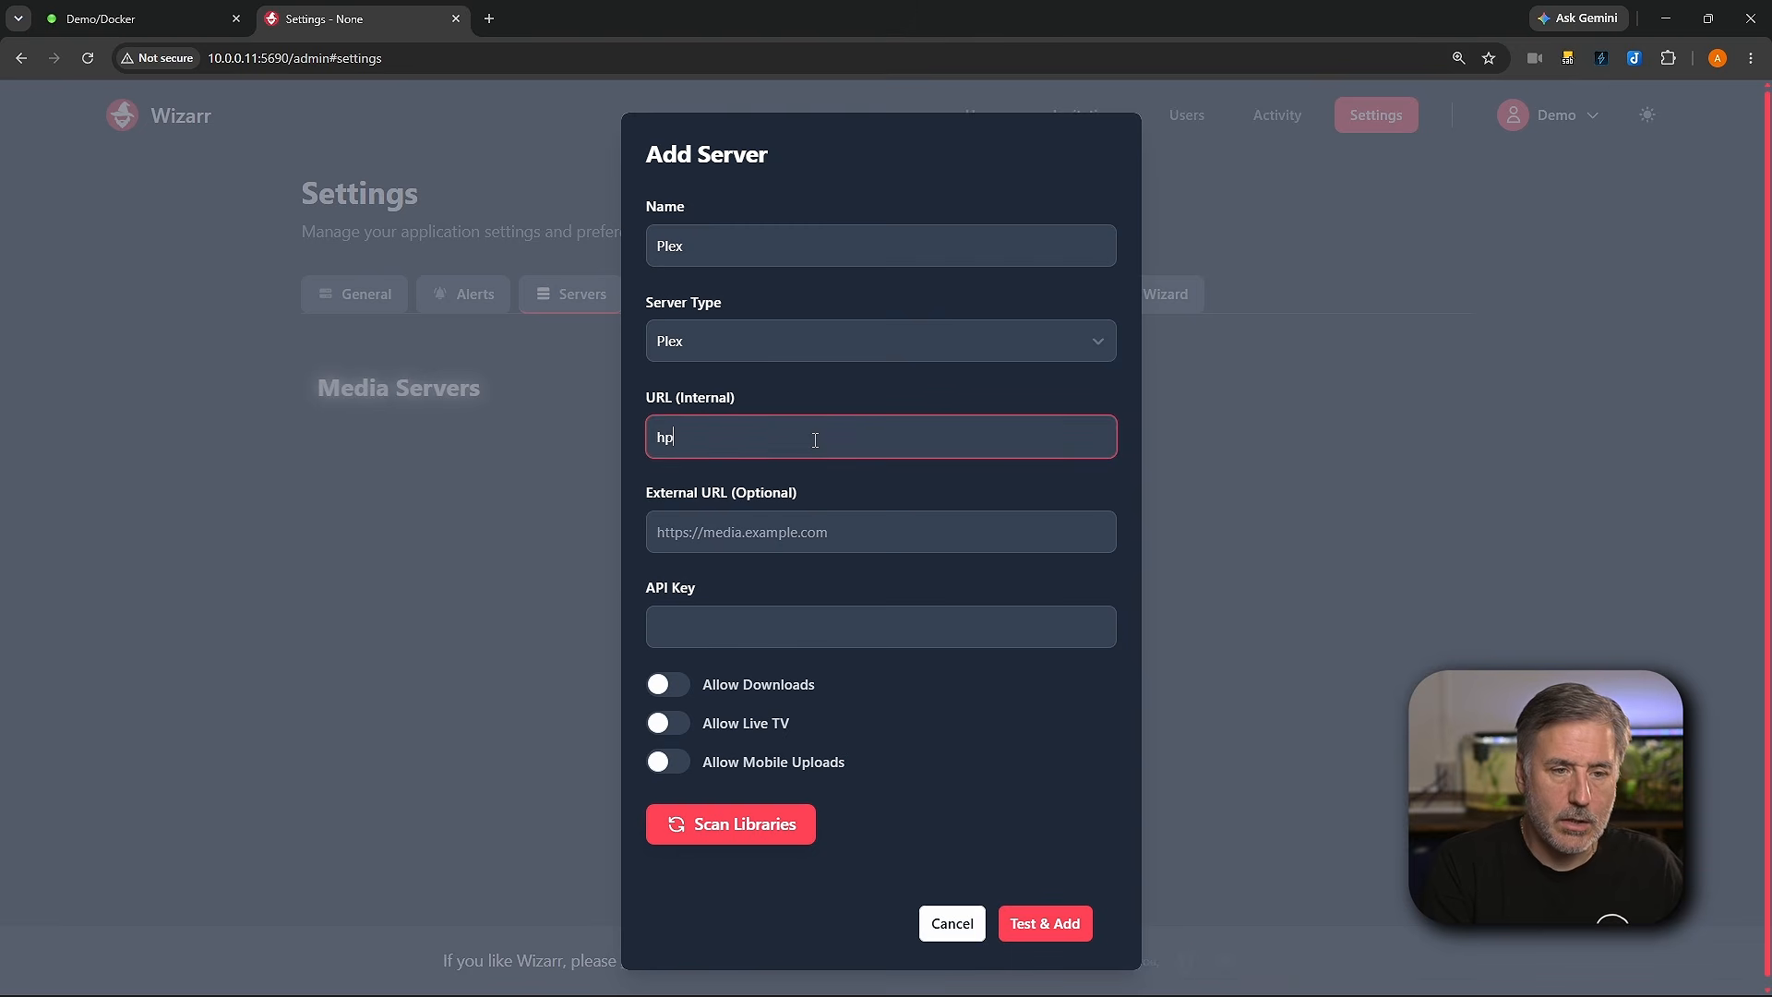
key(BackSpace)
text(ttp://)
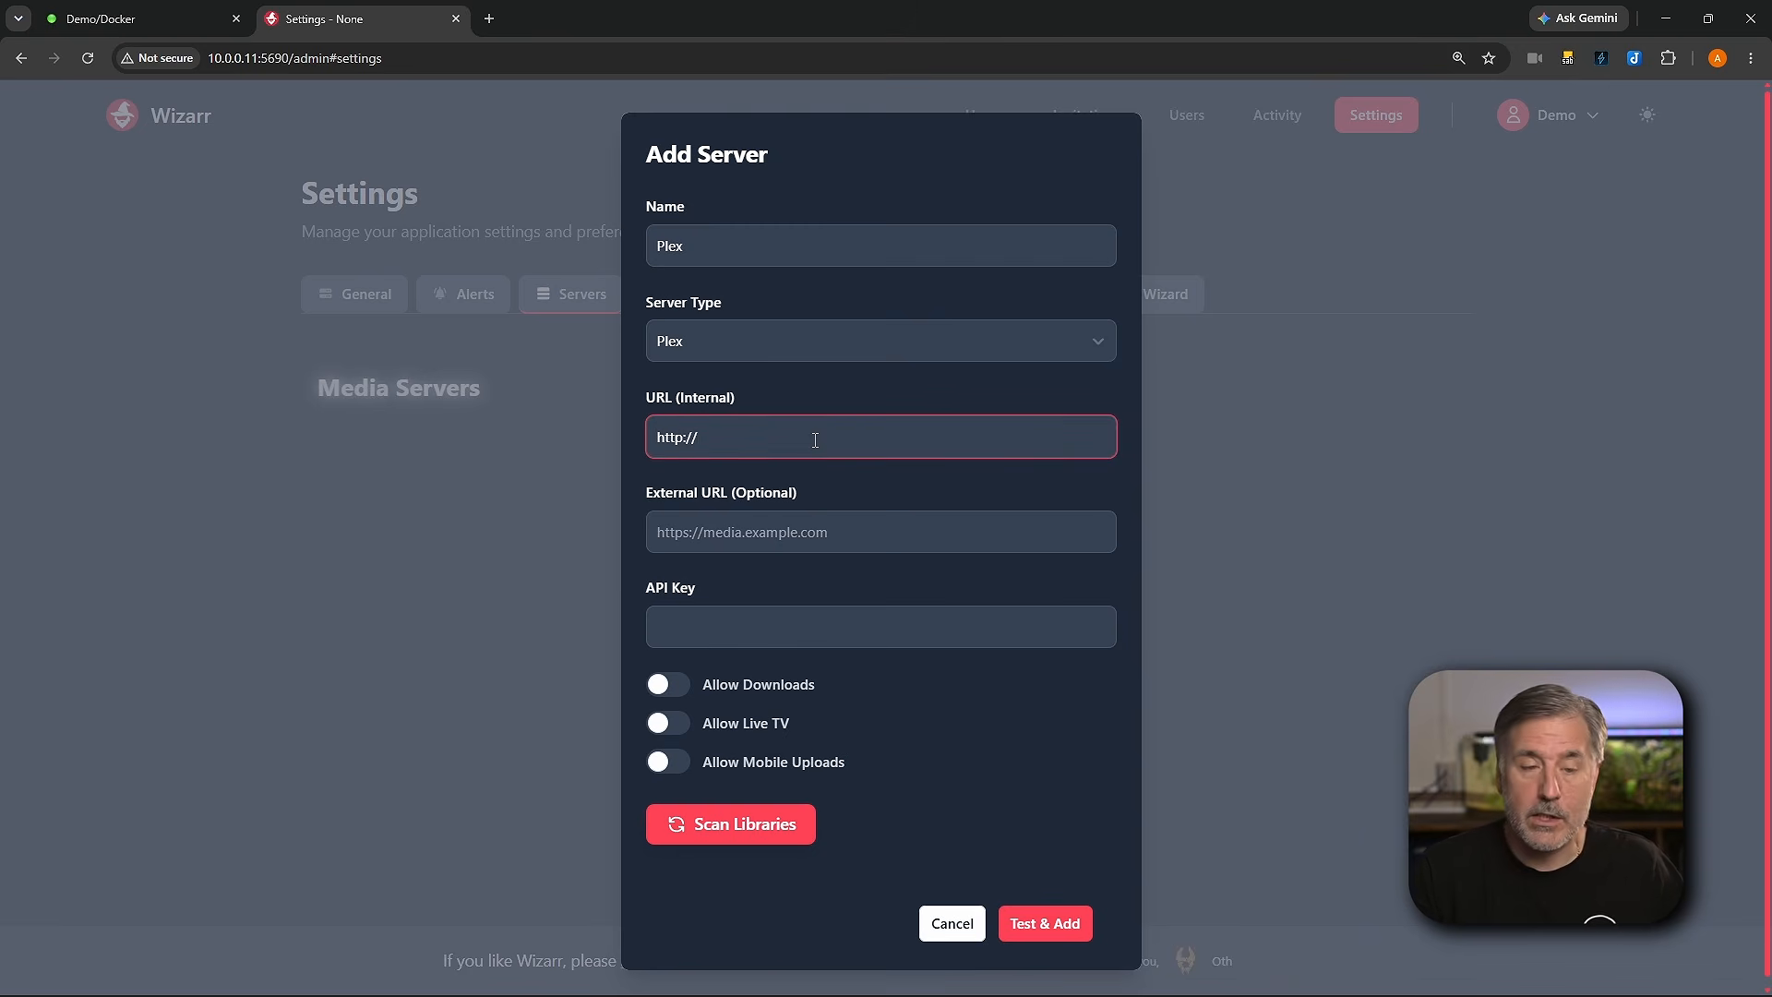
text(10.0.0.11)
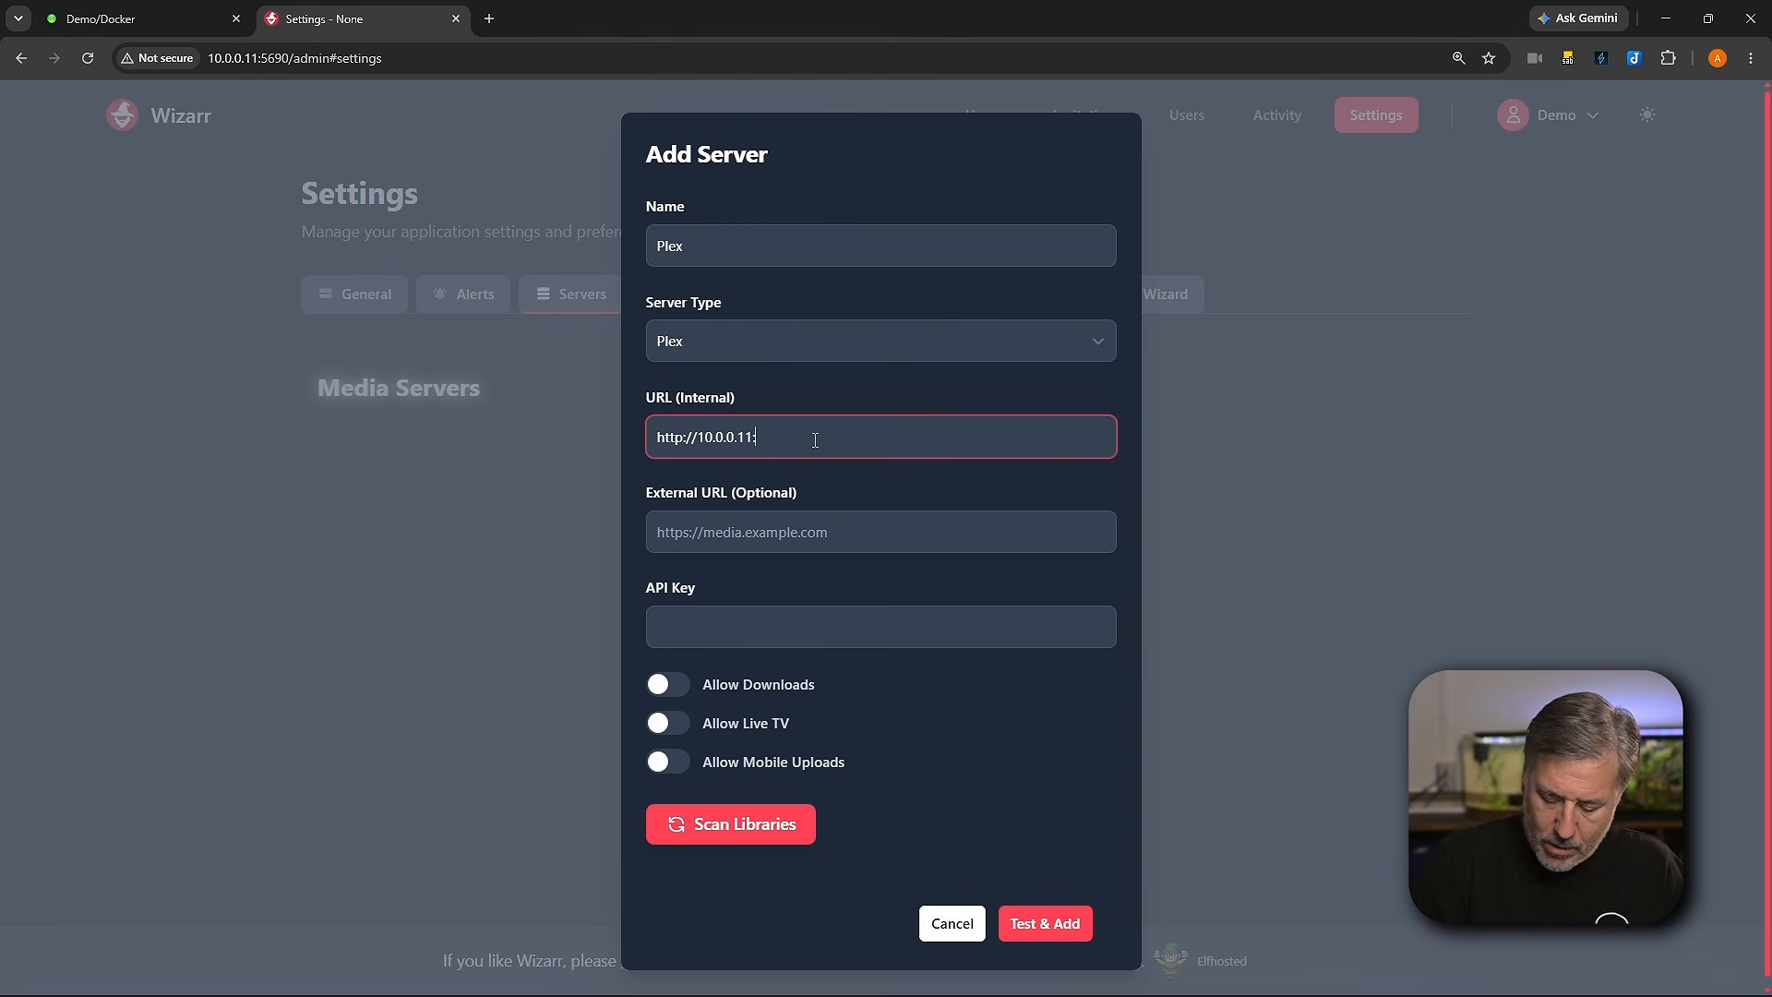
text(:32400)
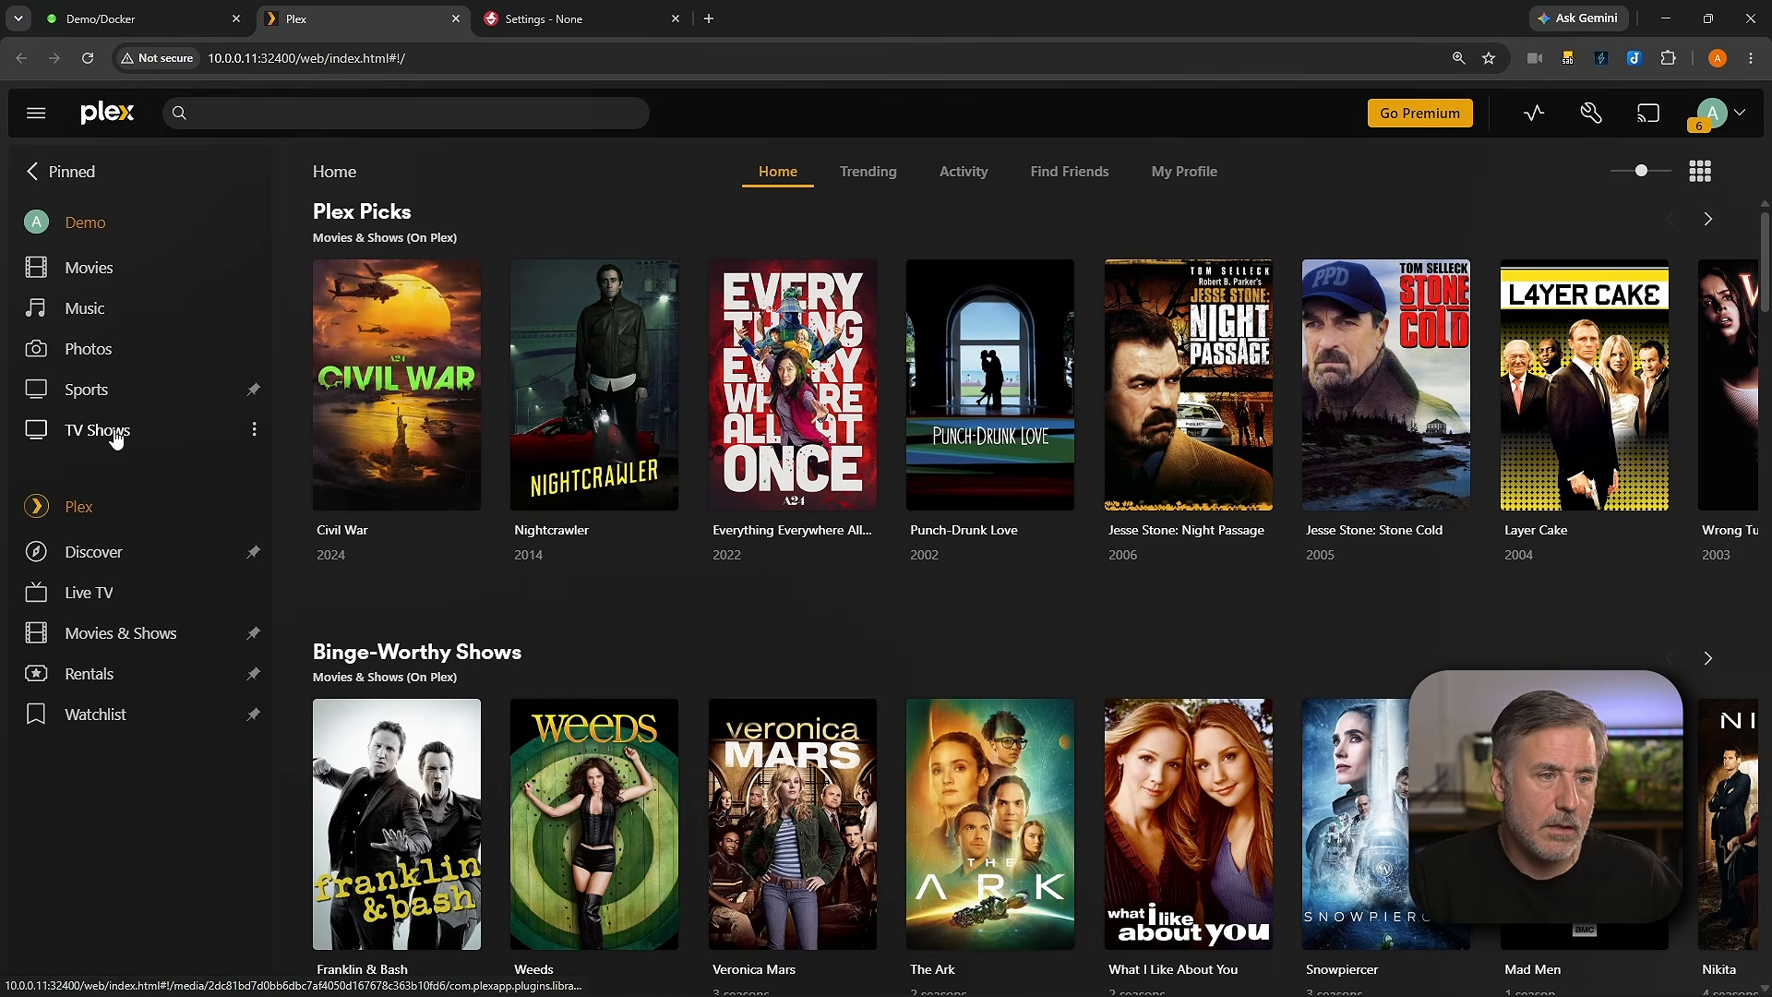
Step: In Plex, open a TV episode's media info and view its XML
click(116, 438)
click(433, 457)
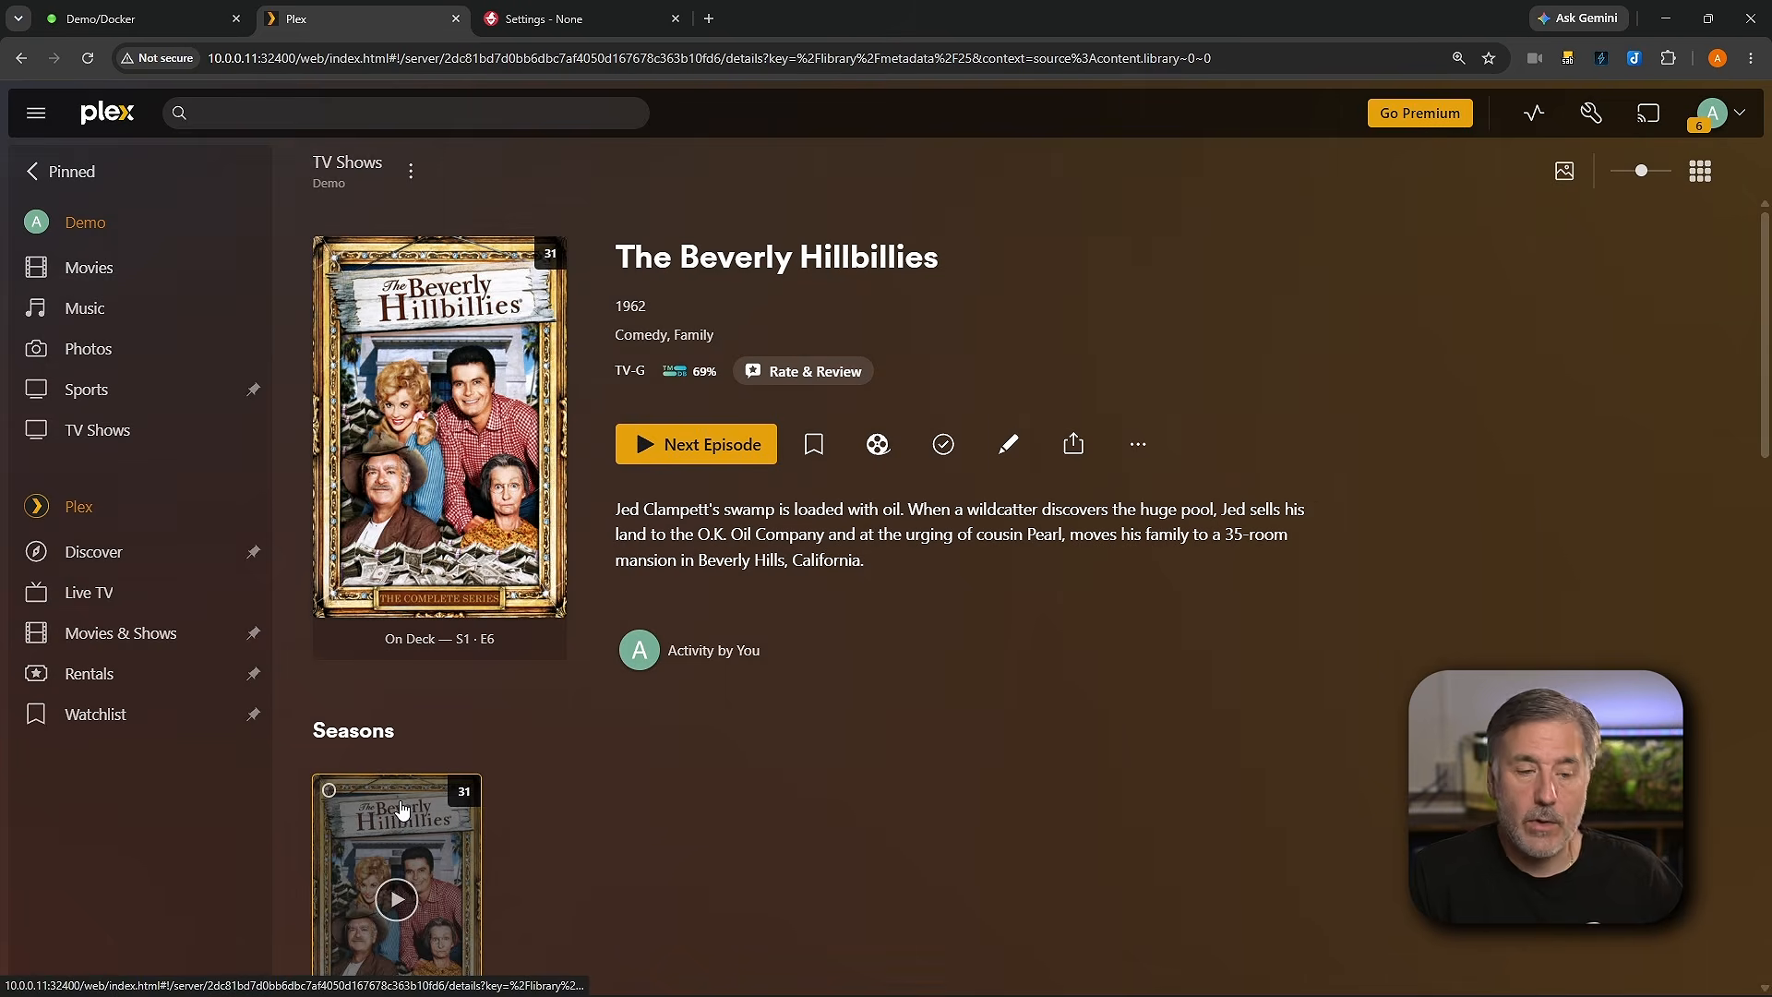
click(401, 806)
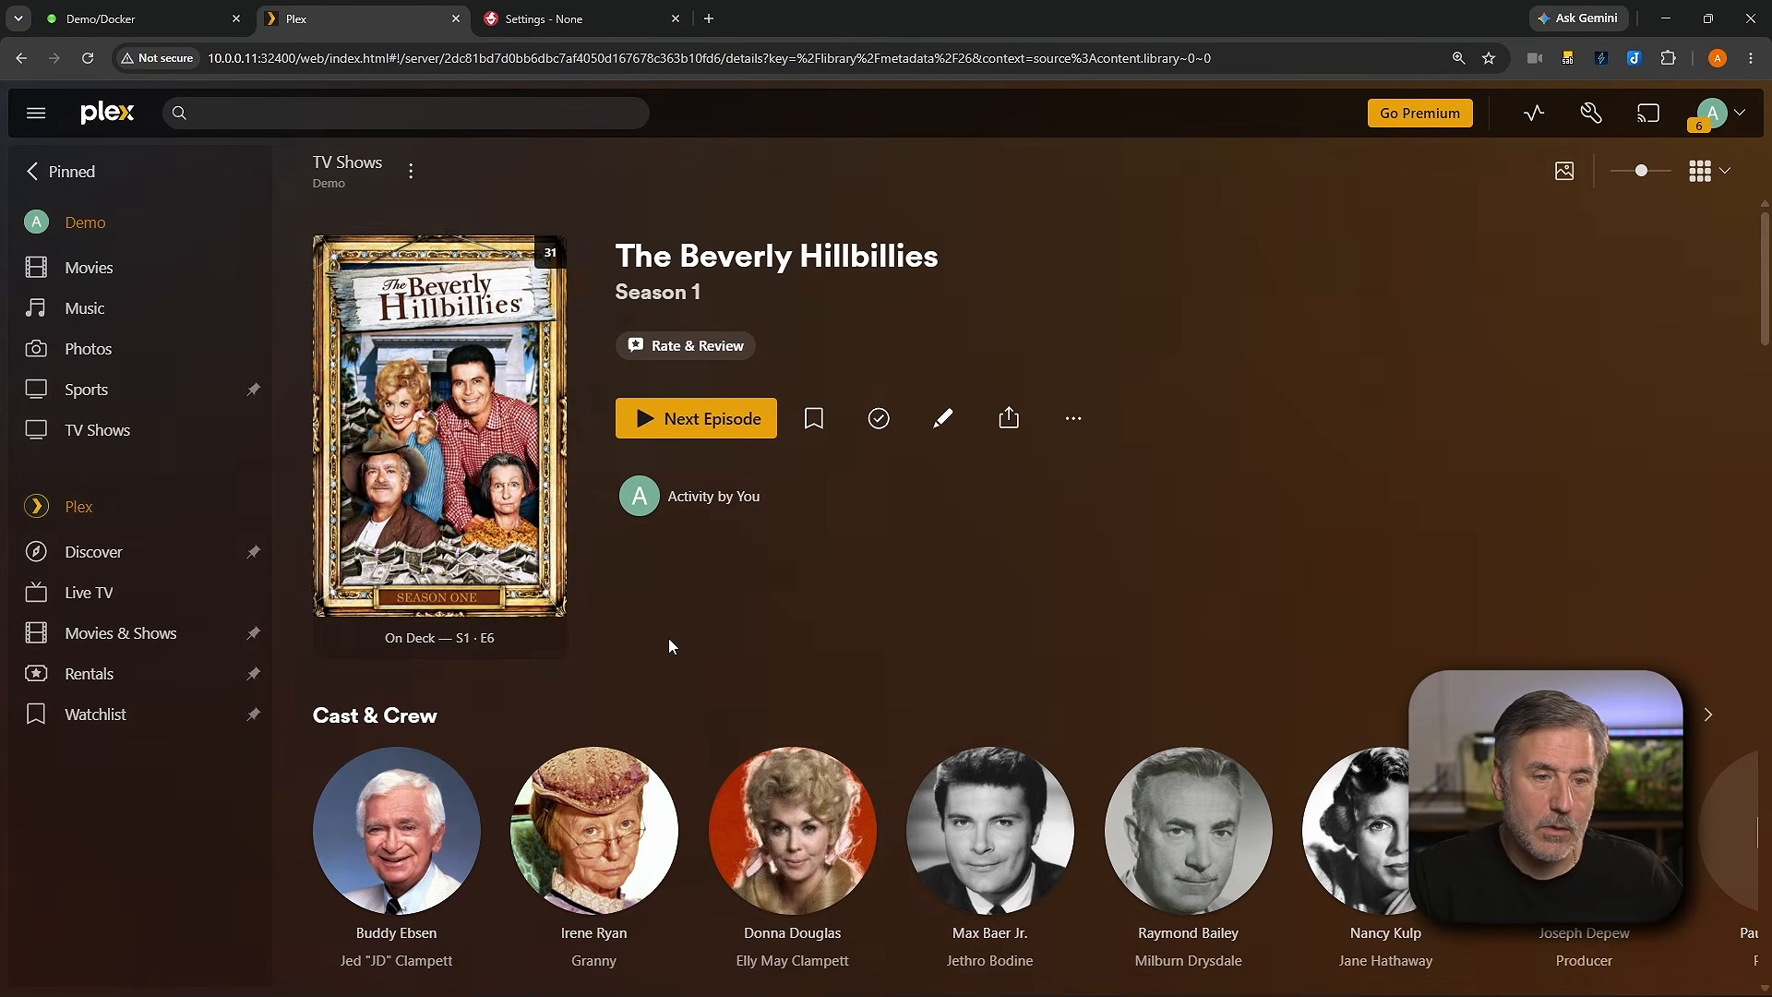
scroll(660, 554, down, 2)
scroll(658, 517, down, 5)
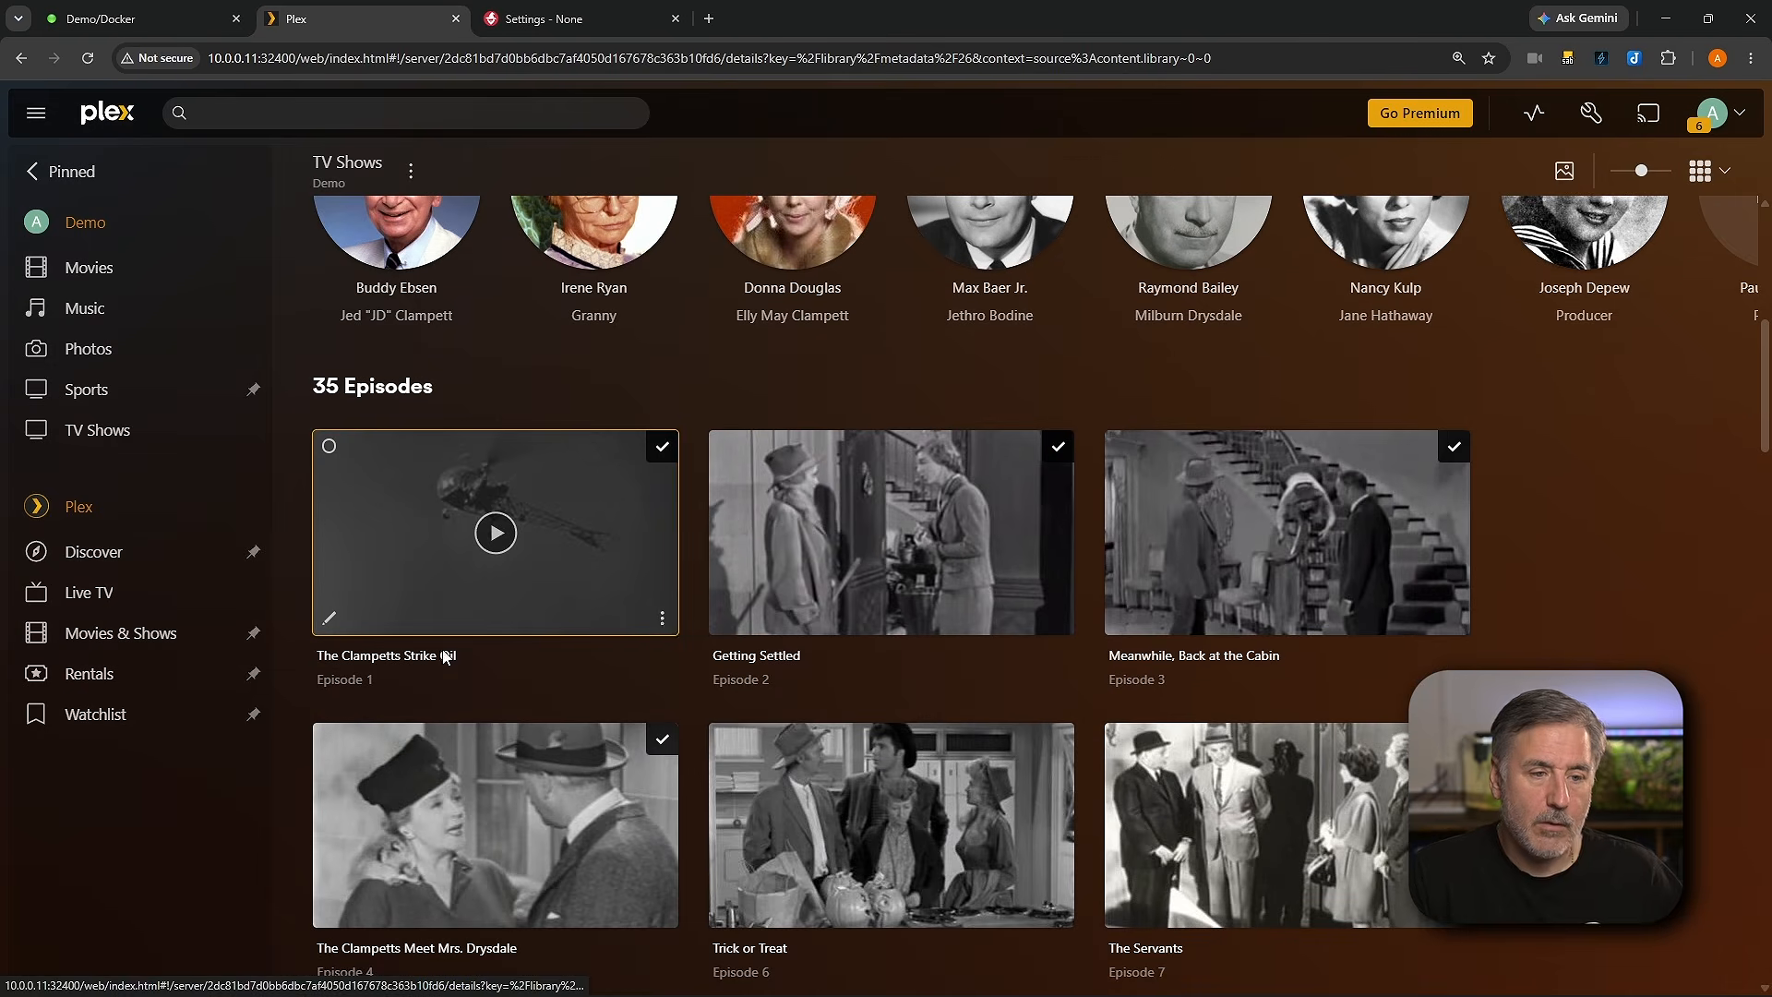
click(663, 621)
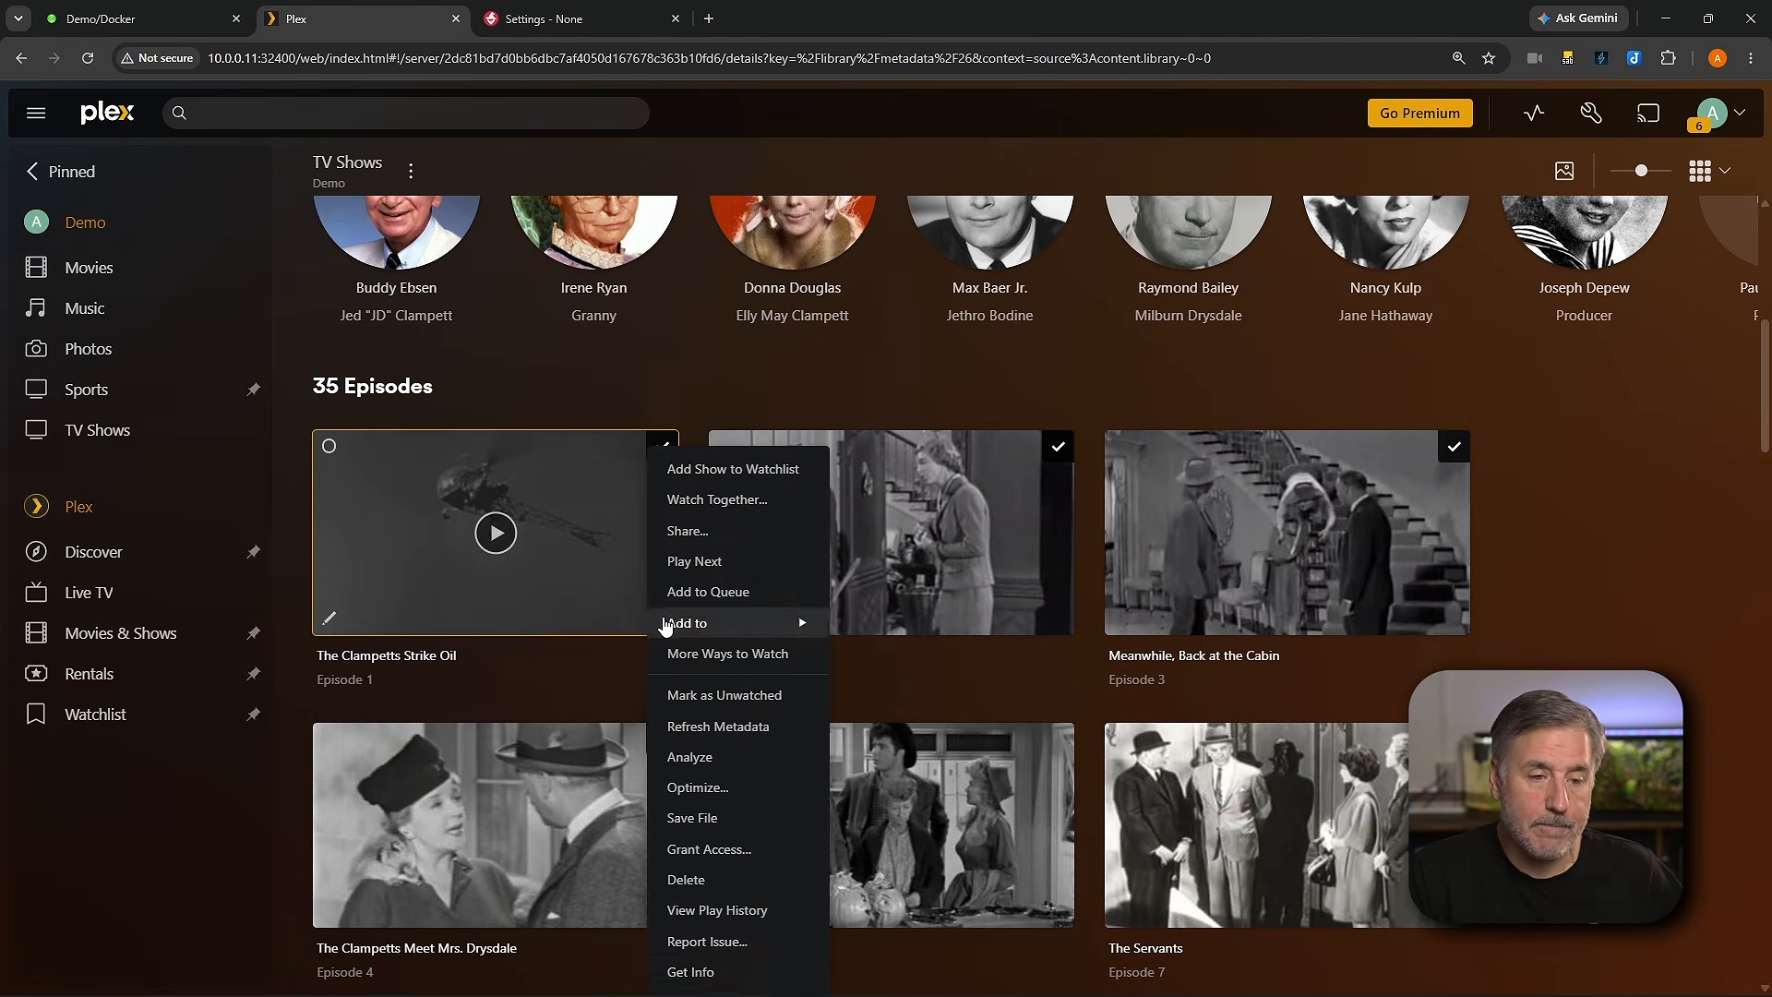
click(701, 976)
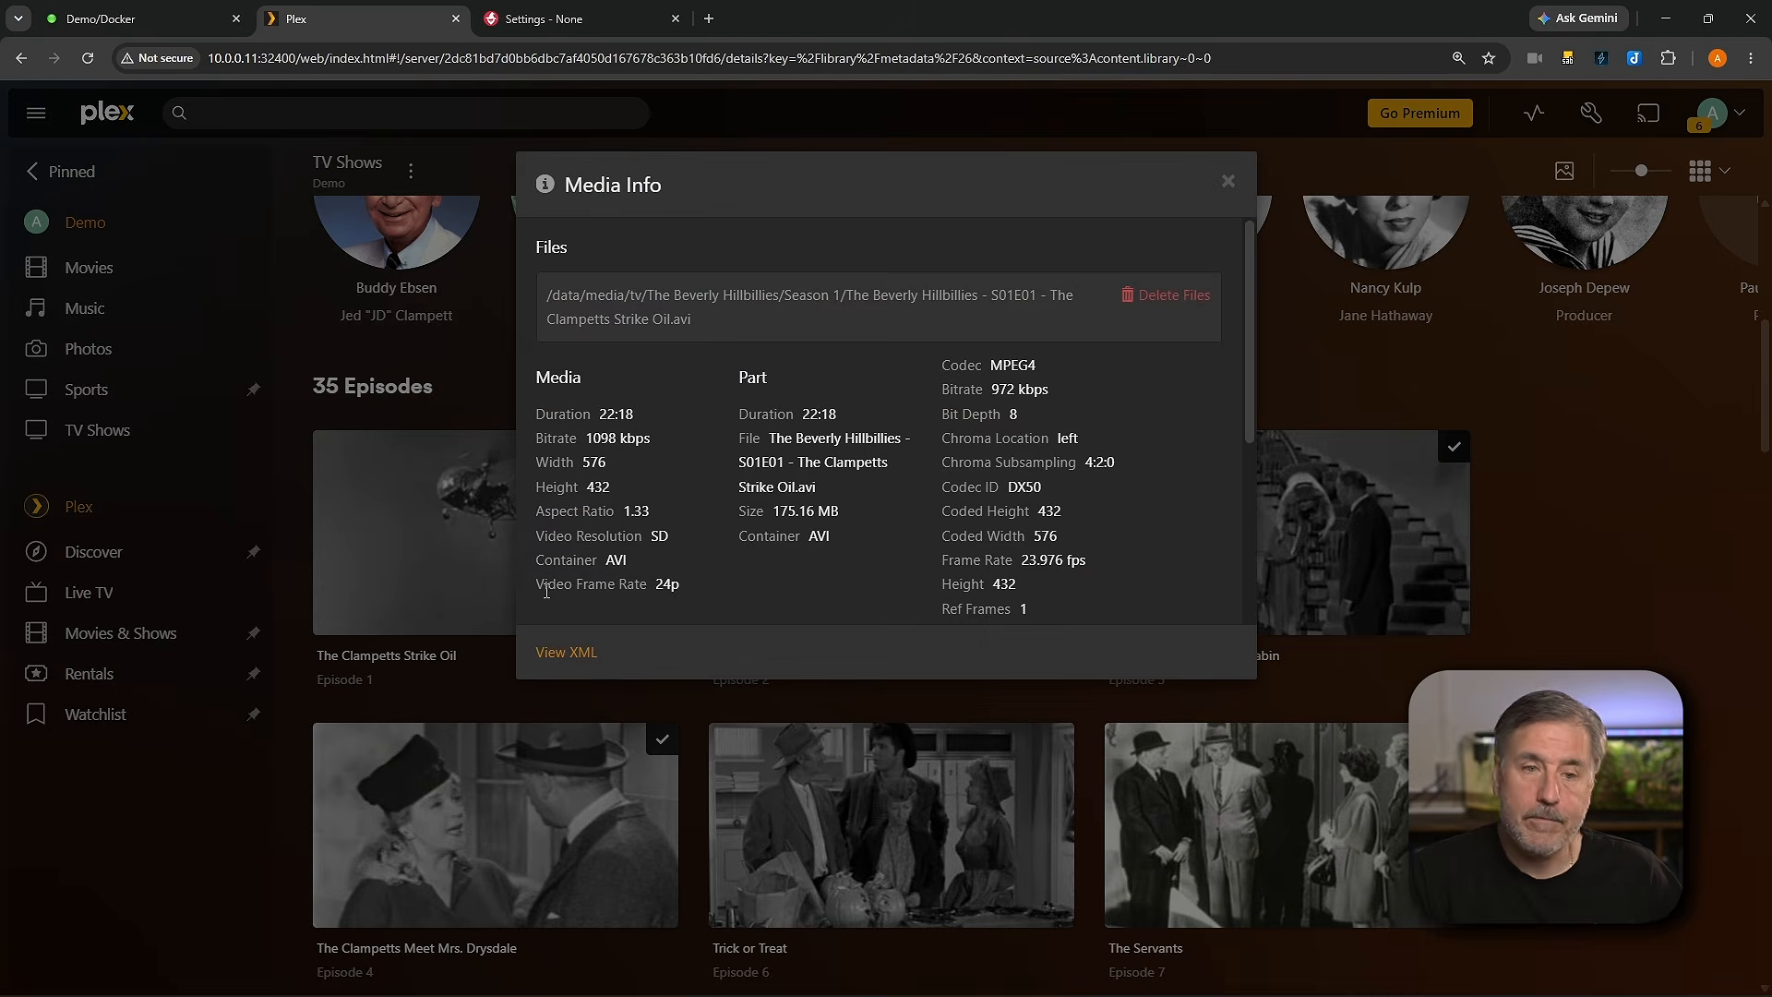
click(573, 653)
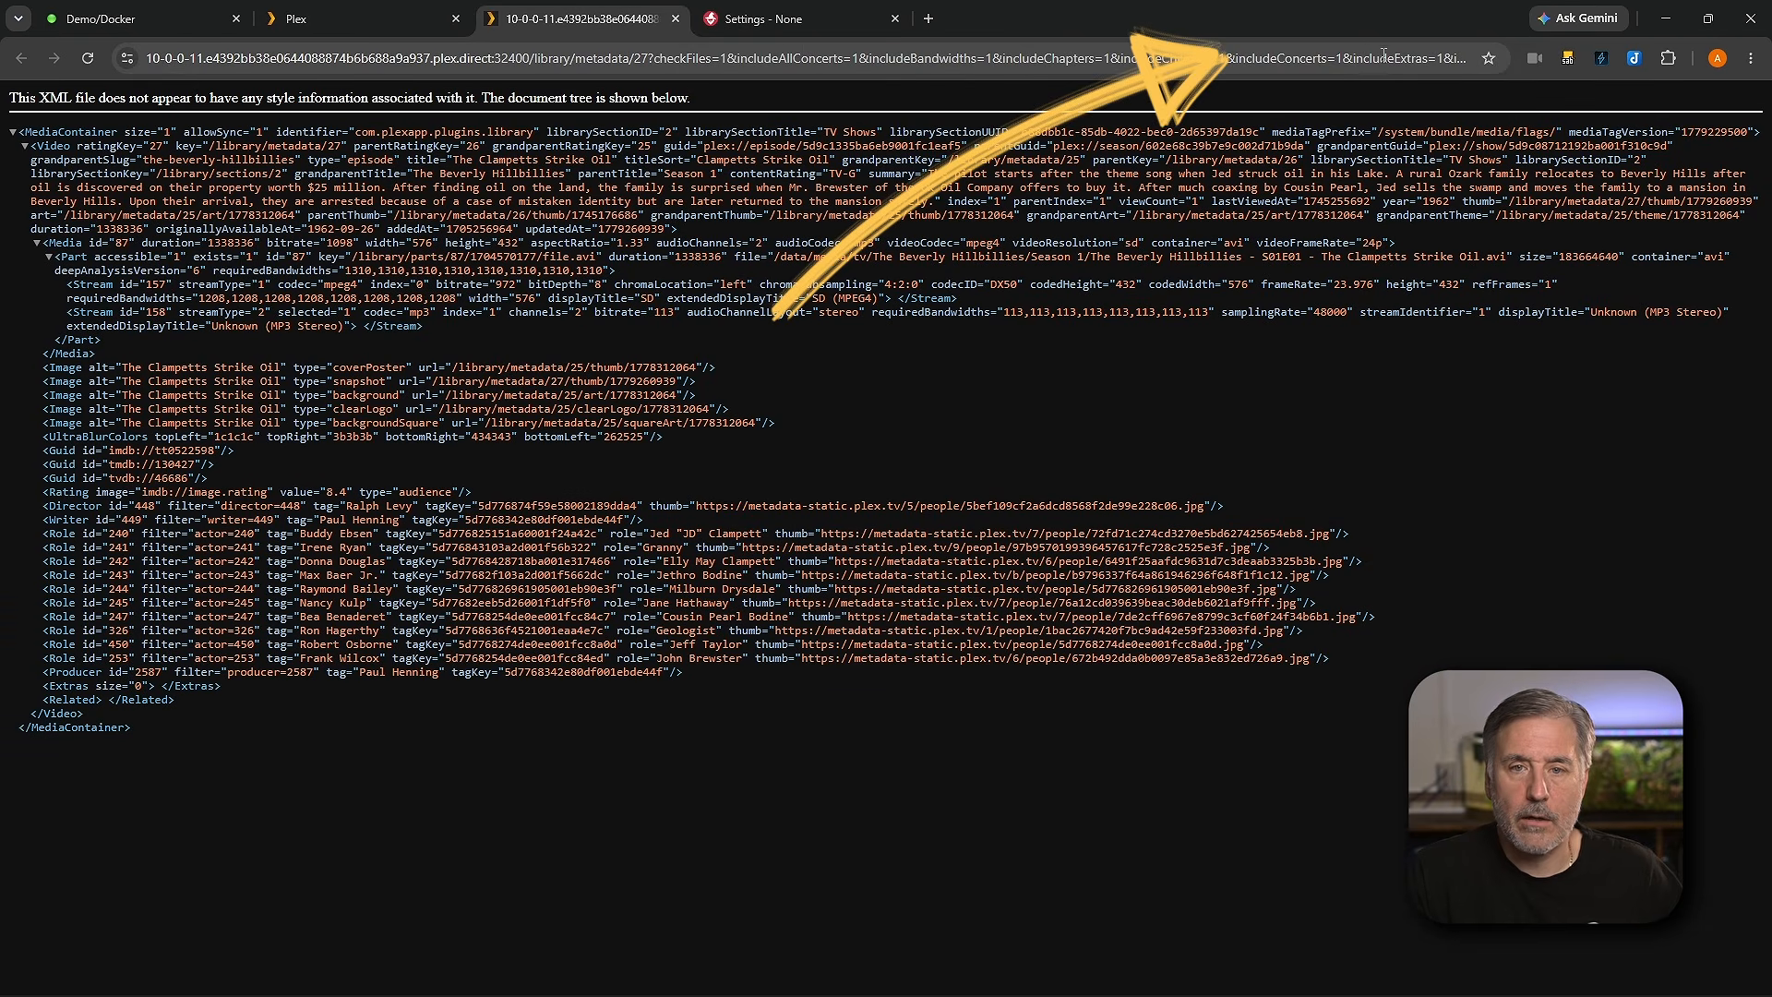
Step: Copy the X-Plex-Token from the XML page's address and paste it into Wizarr's API key field
click(1453, 52)
click(1268, 61)
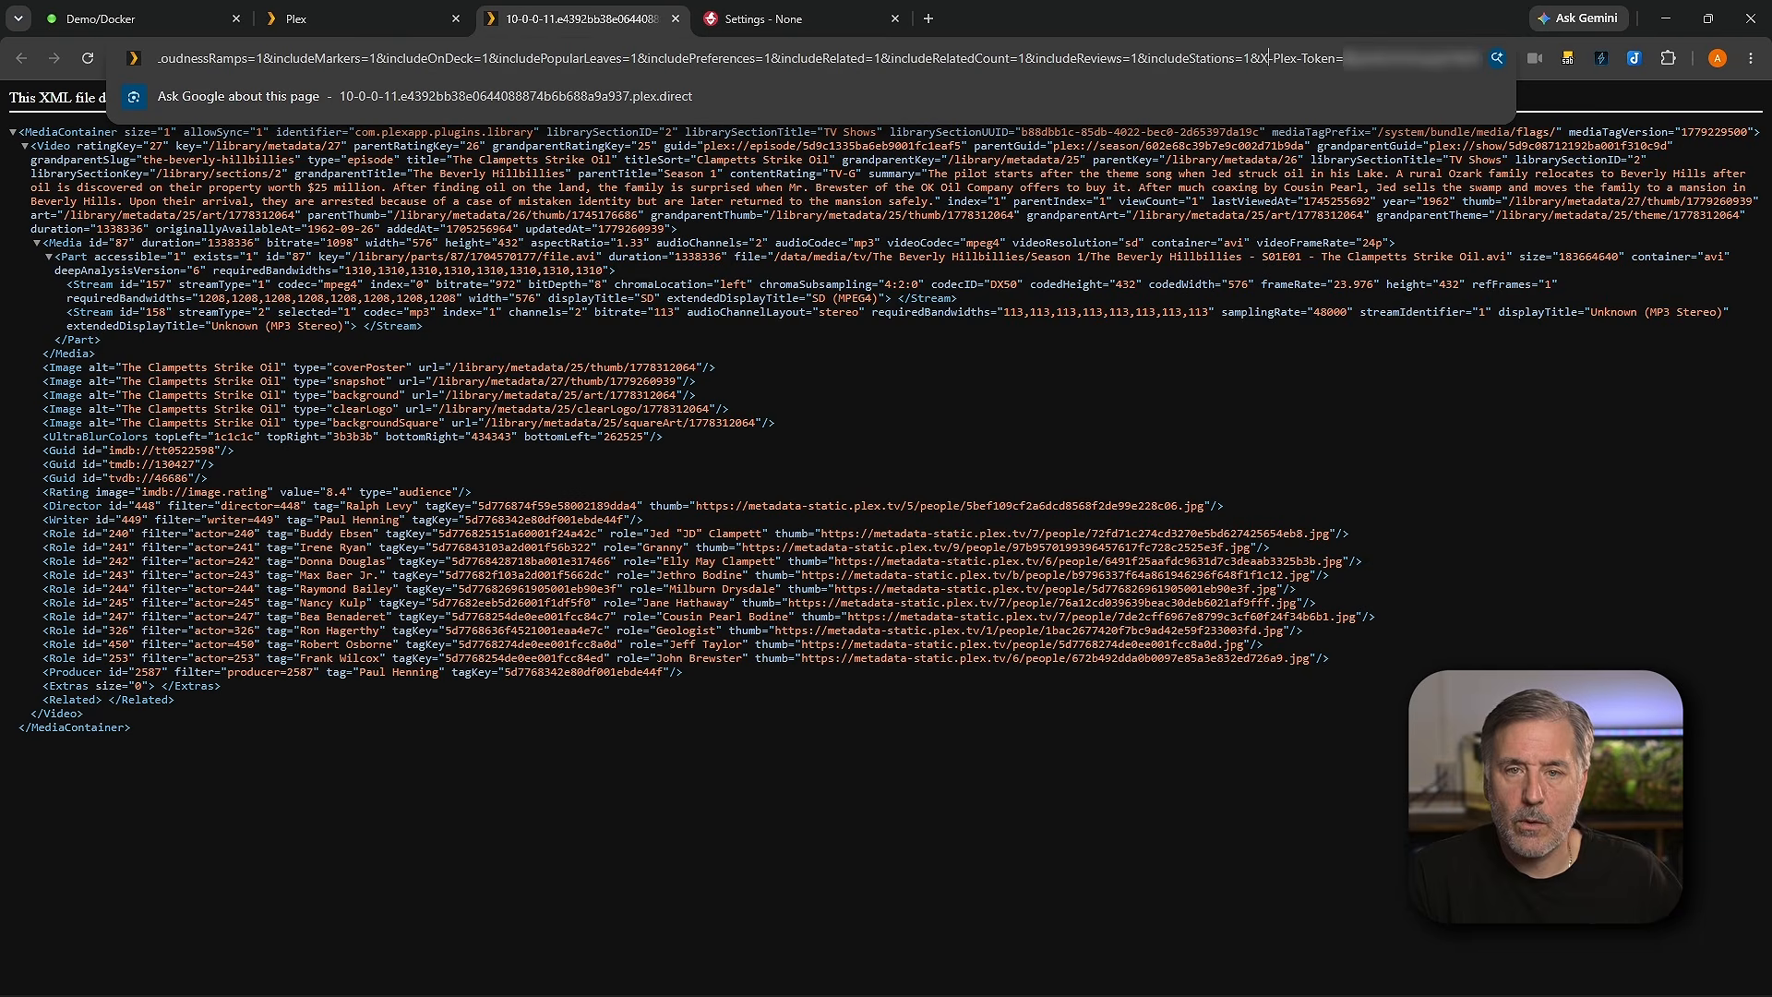
drag(1346, 59, 1498, 61)
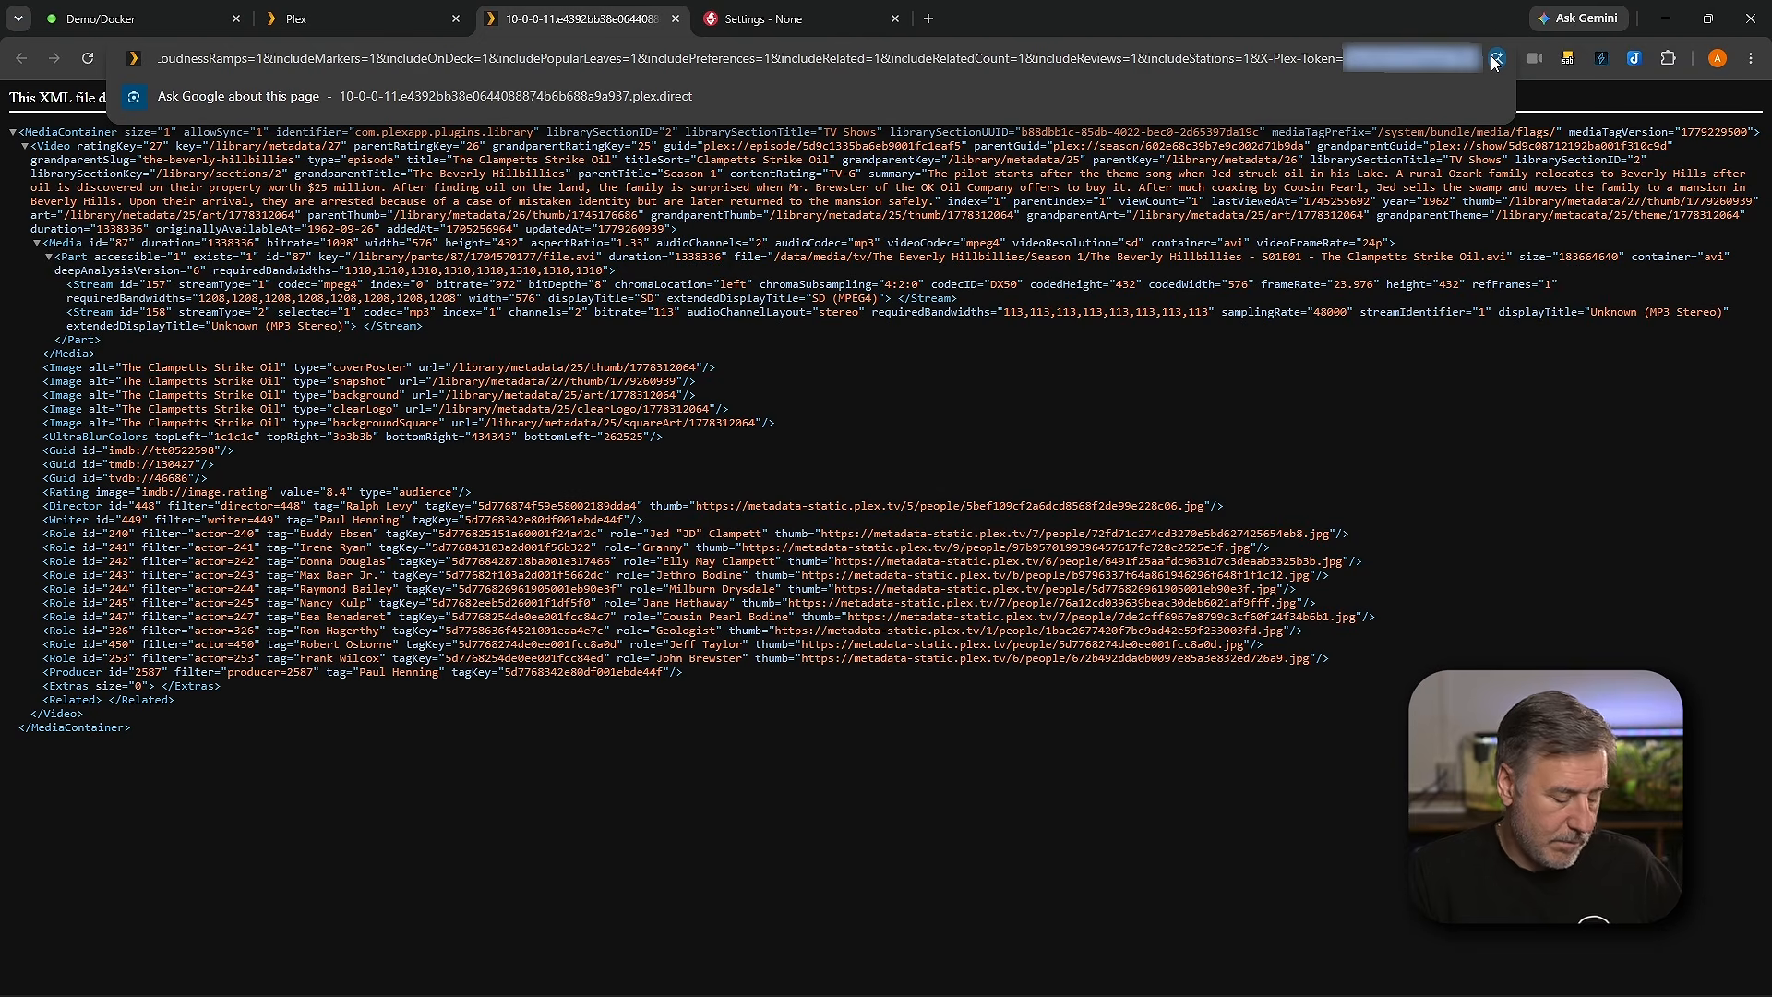
click(829, 19)
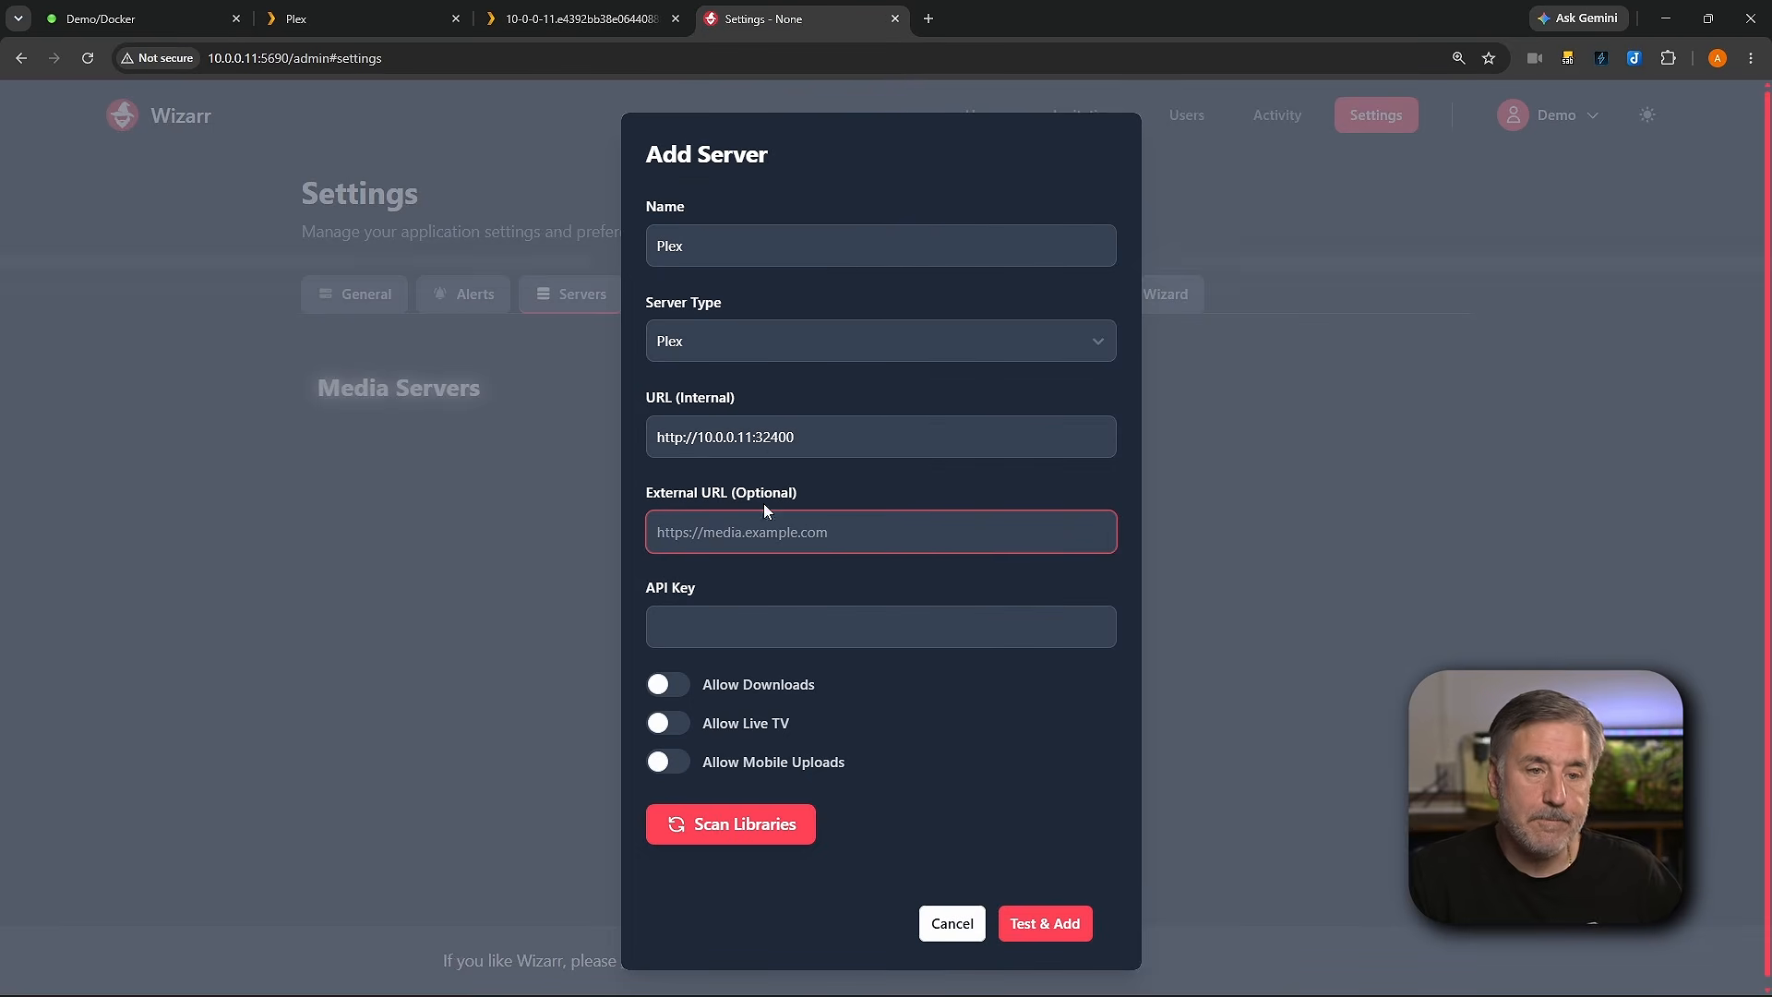
click(737, 623)
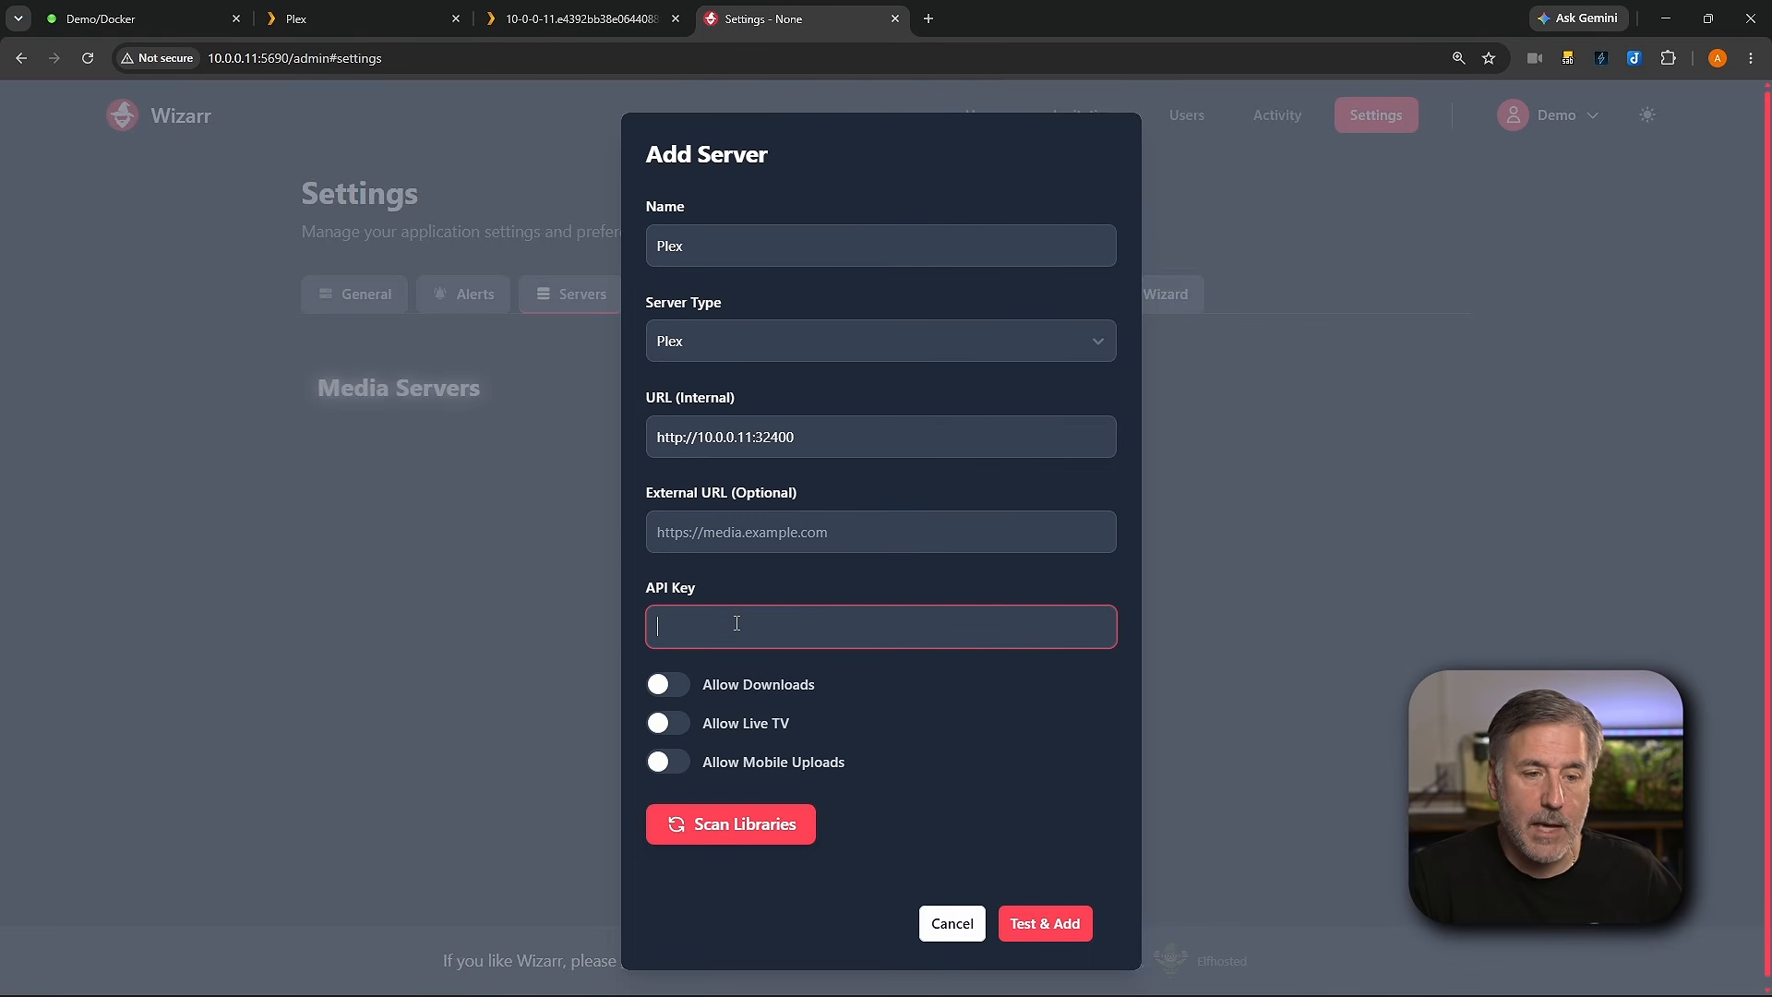
key(ctrl+v)
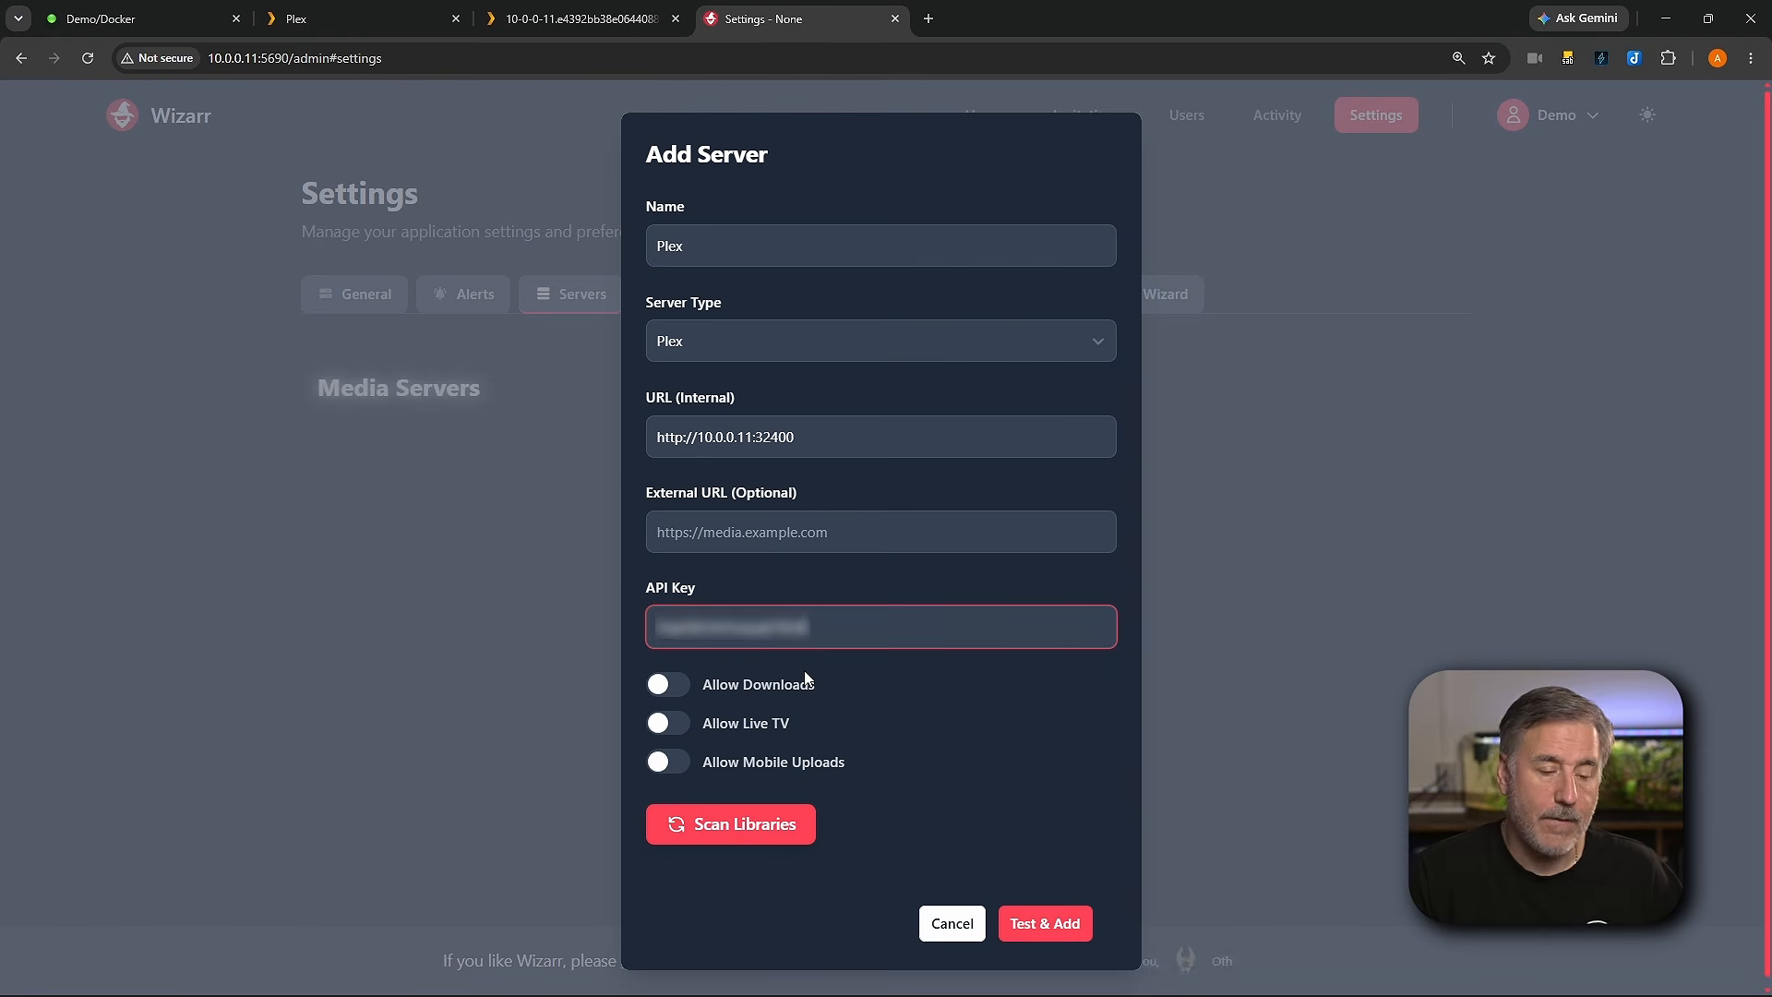
Step: Scan the Plex libraries and test and add the server
click(674, 686)
click(674, 686)
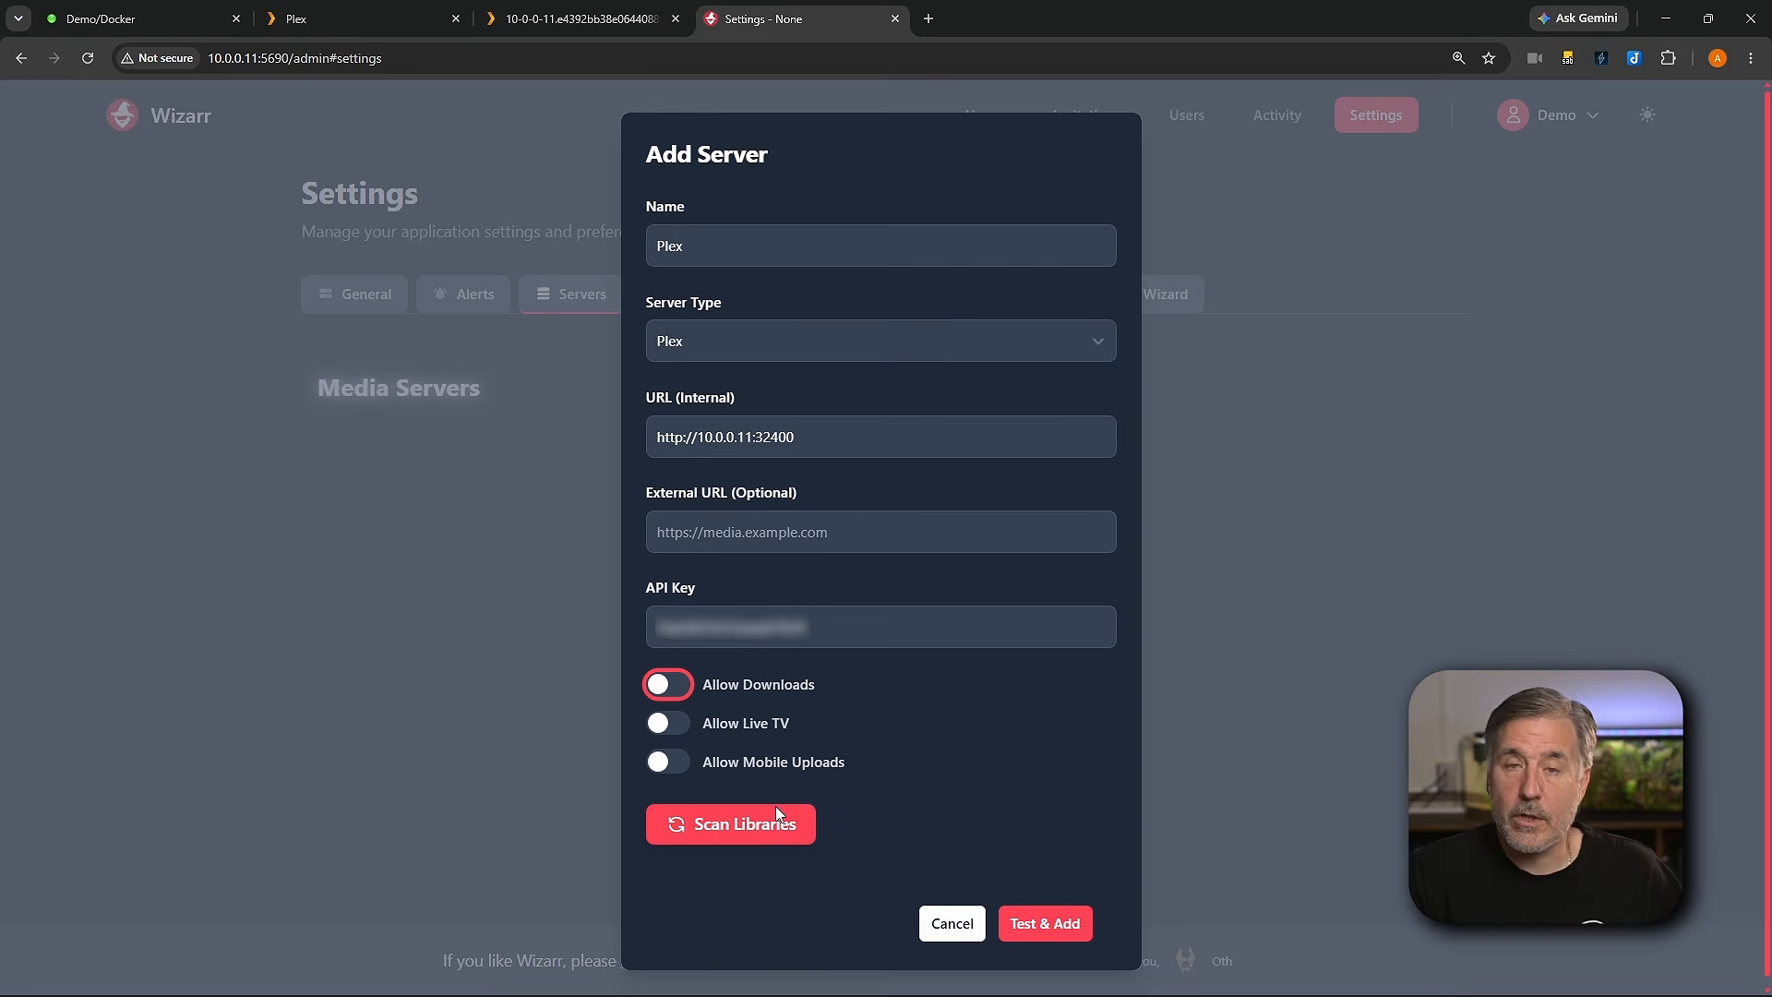
click(743, 838)
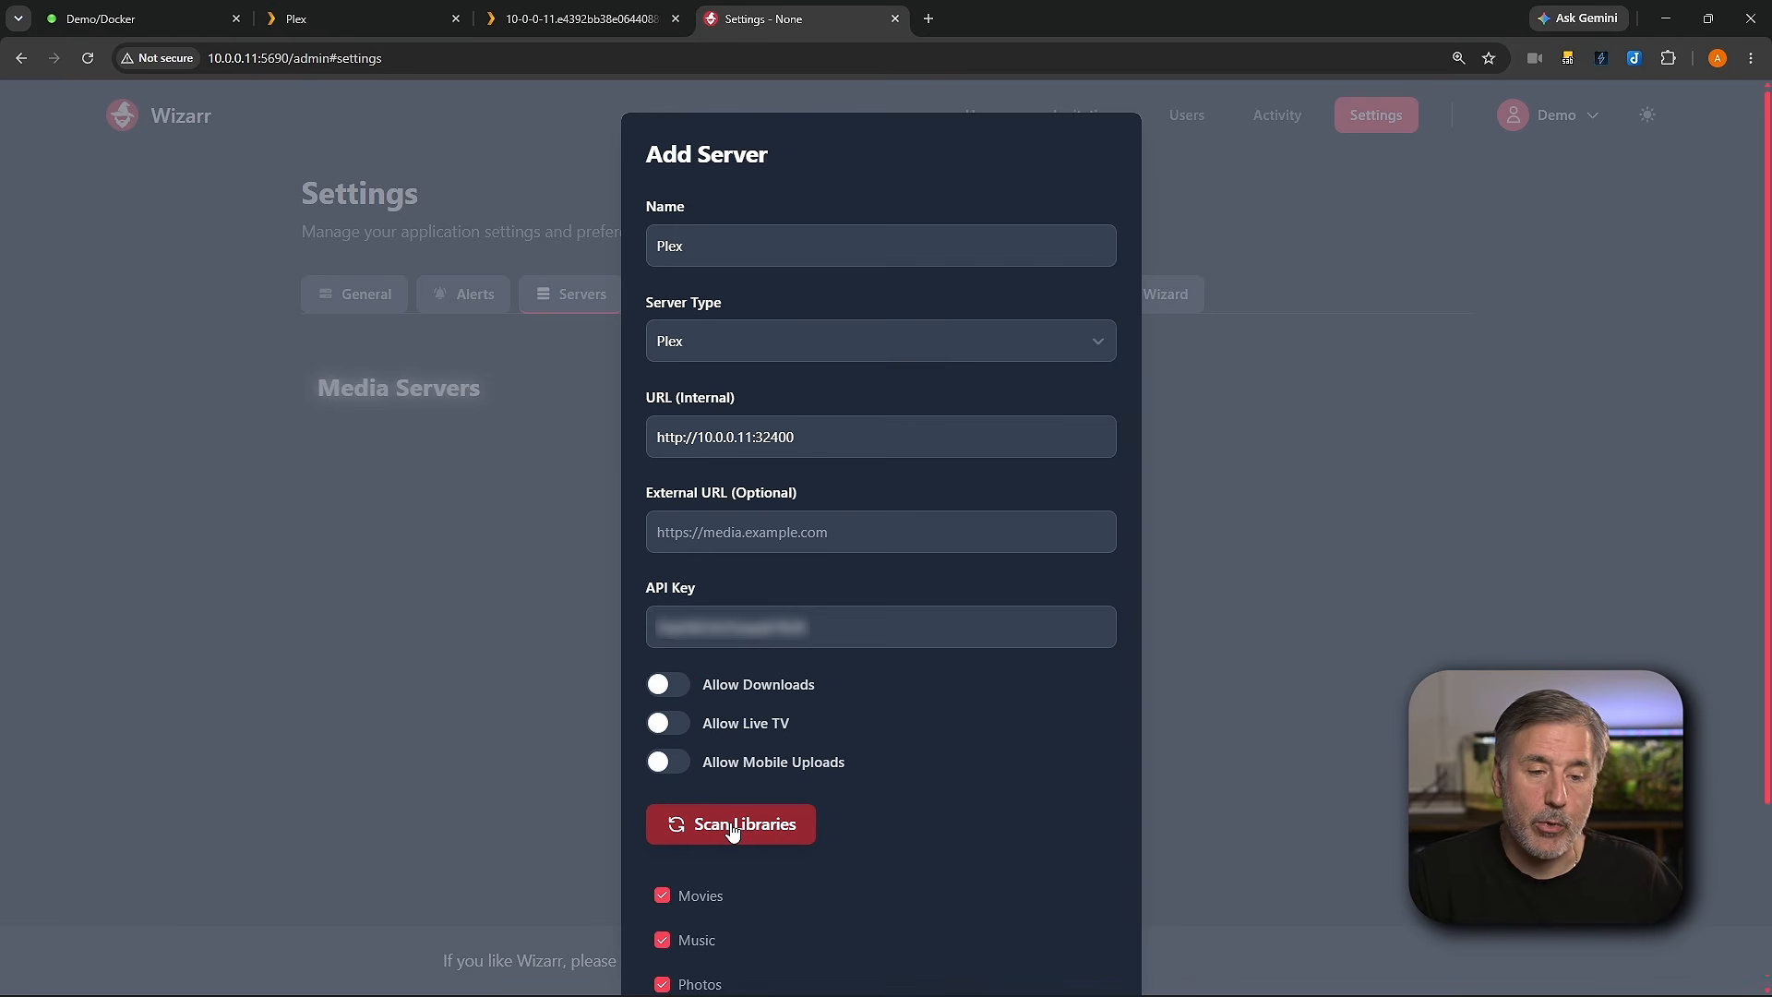
scroll(793, 775, down, 2)
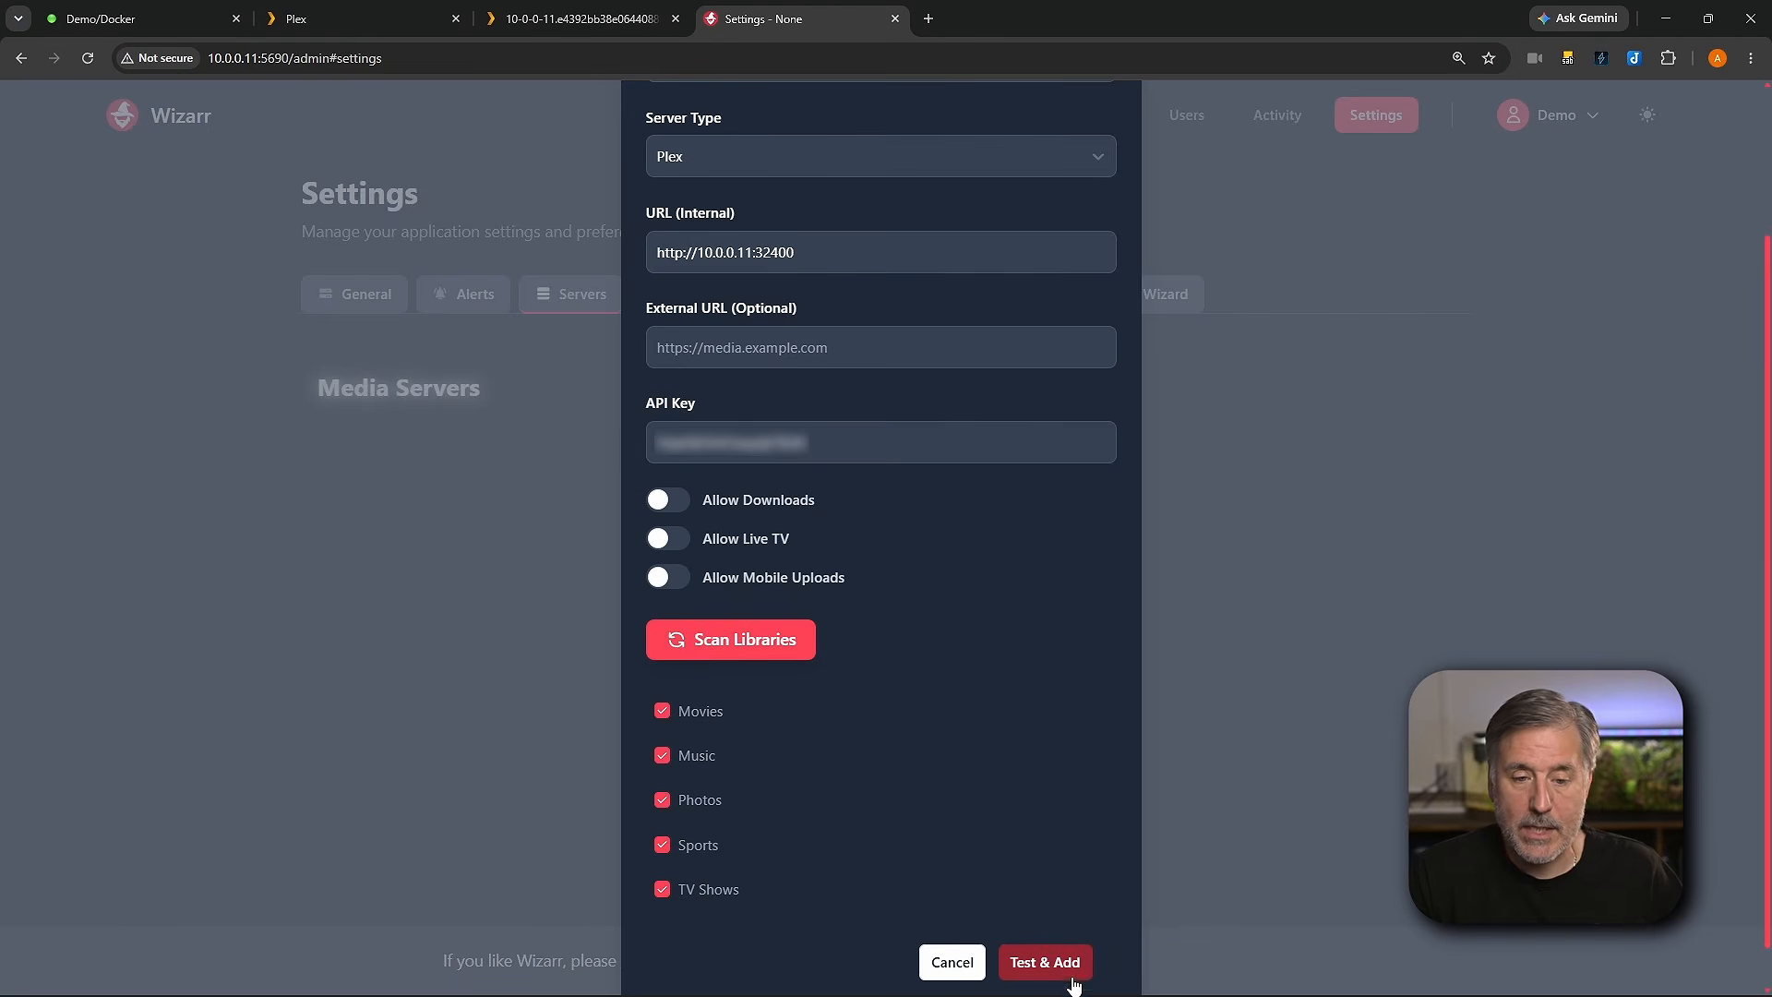
click(1048, 962)
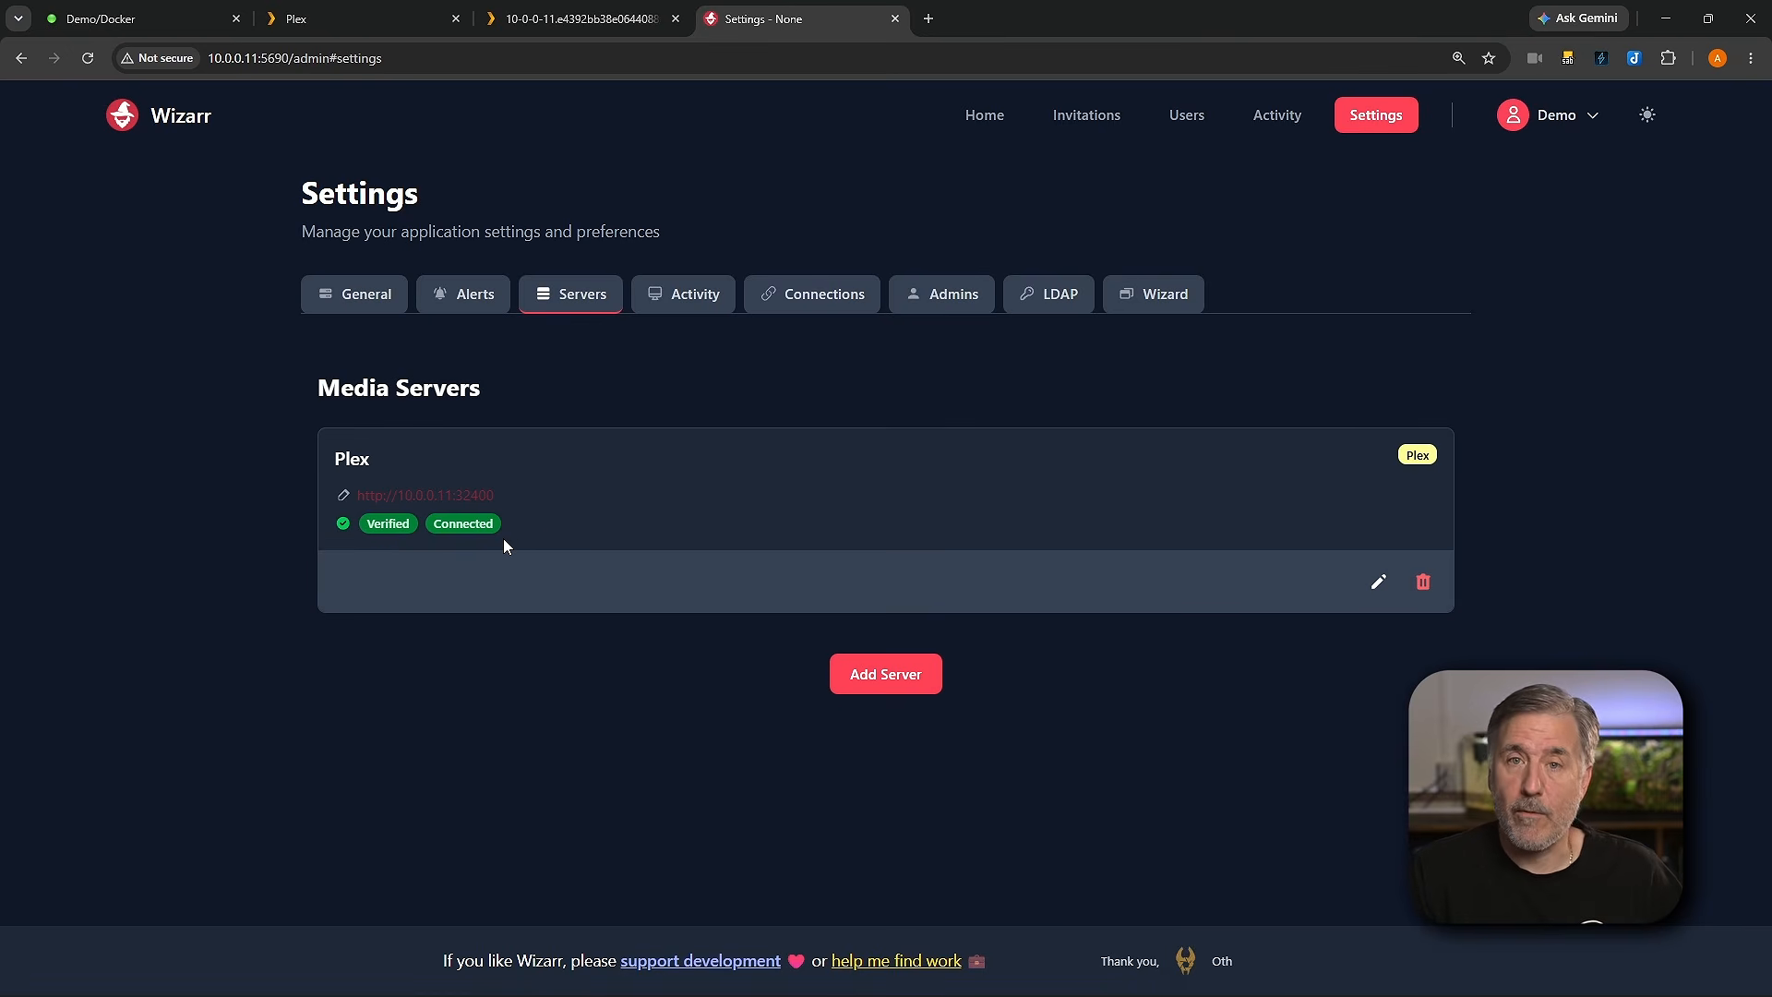
Step: Start adding another server with server type Jellyfin
click(901, 681)
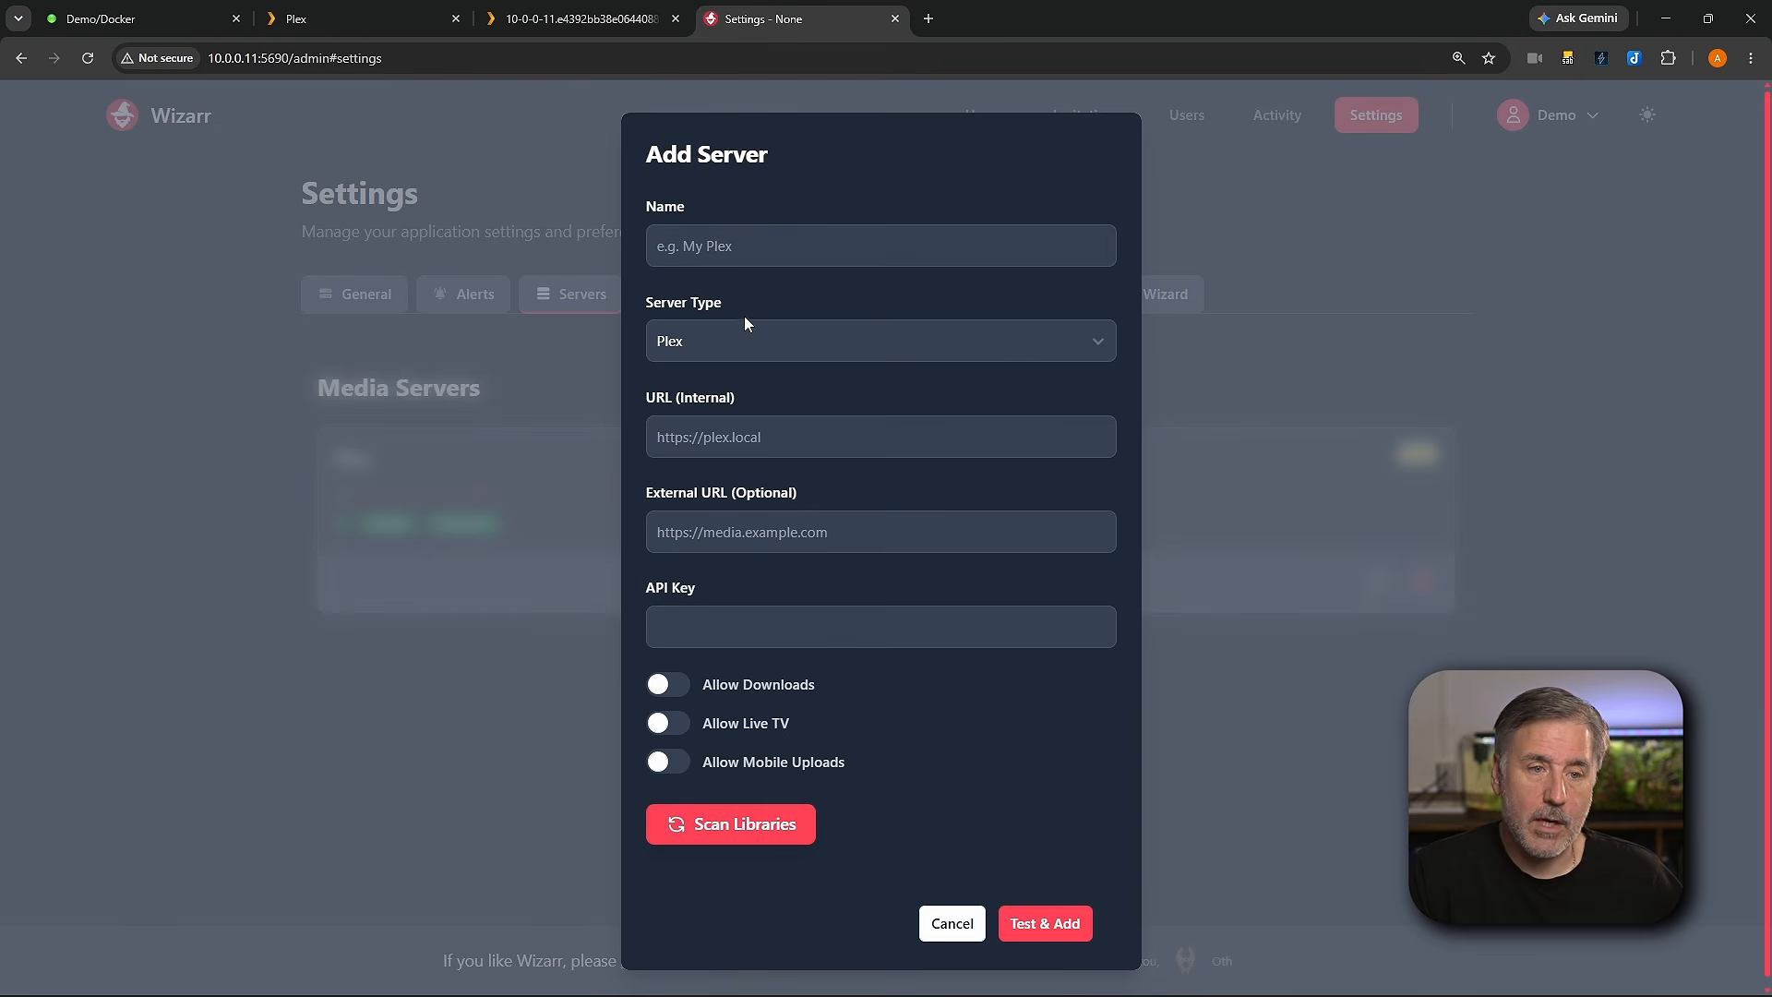
click(764, 347)
click(777, 402)
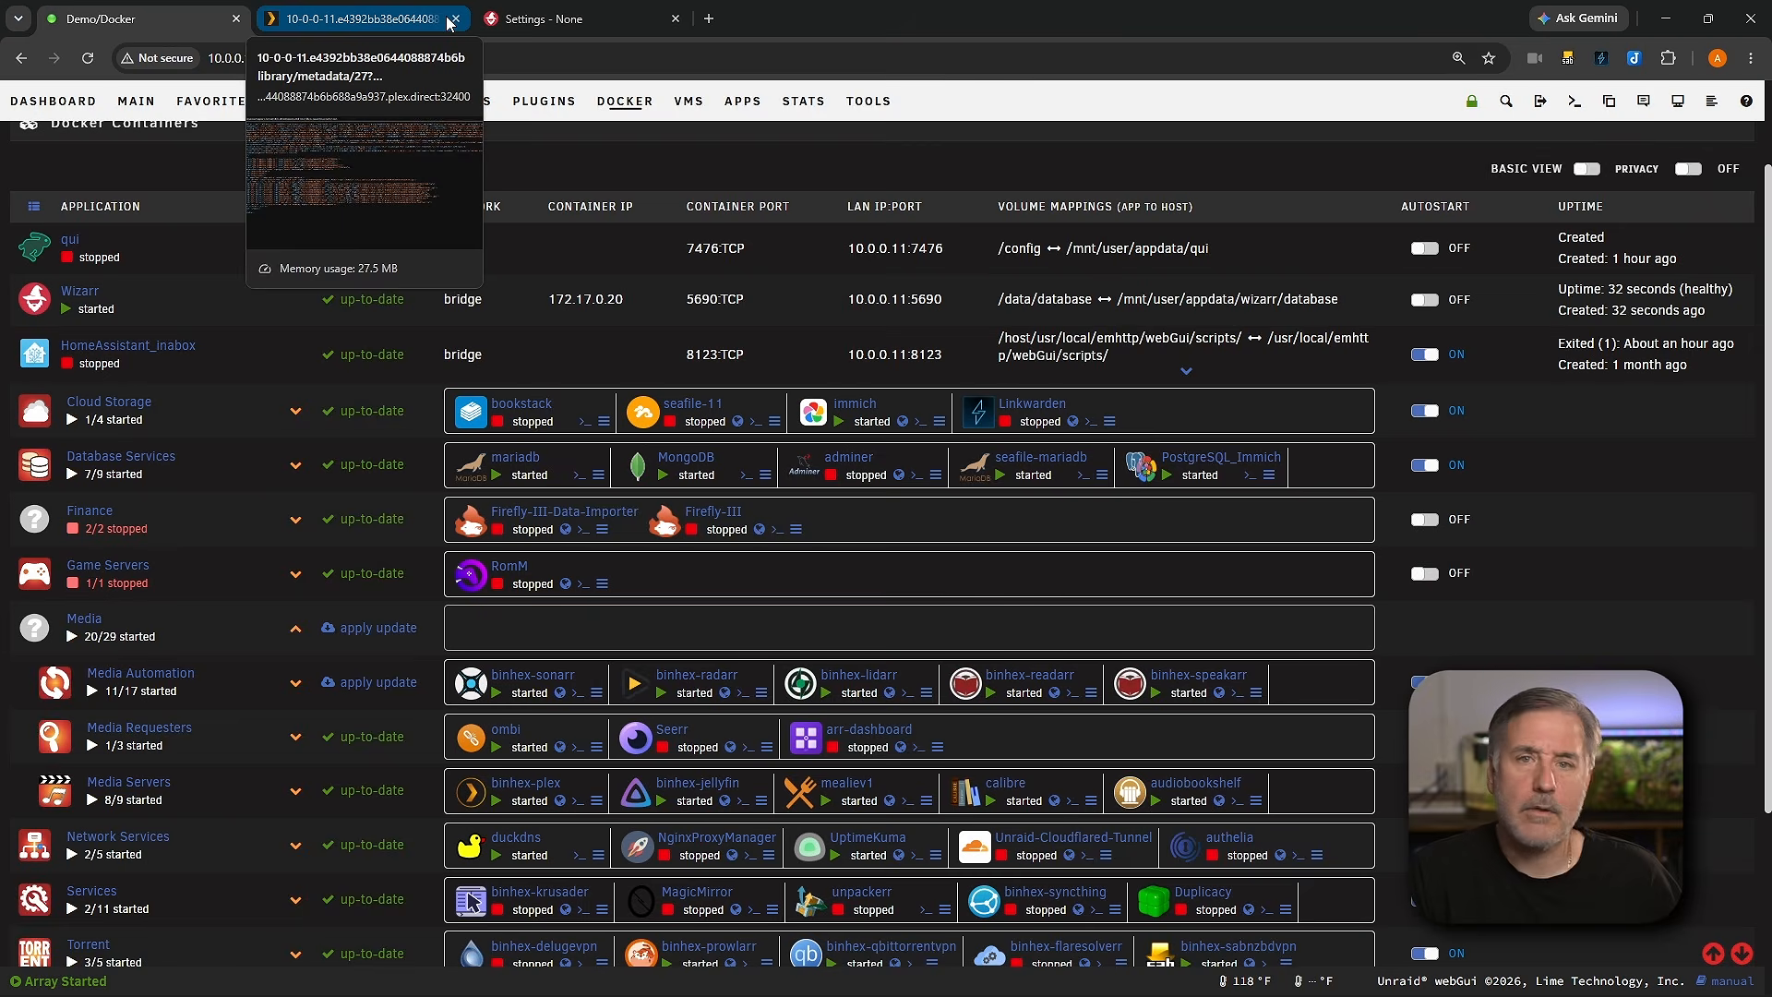
click(454, 18)
click(724, 800)
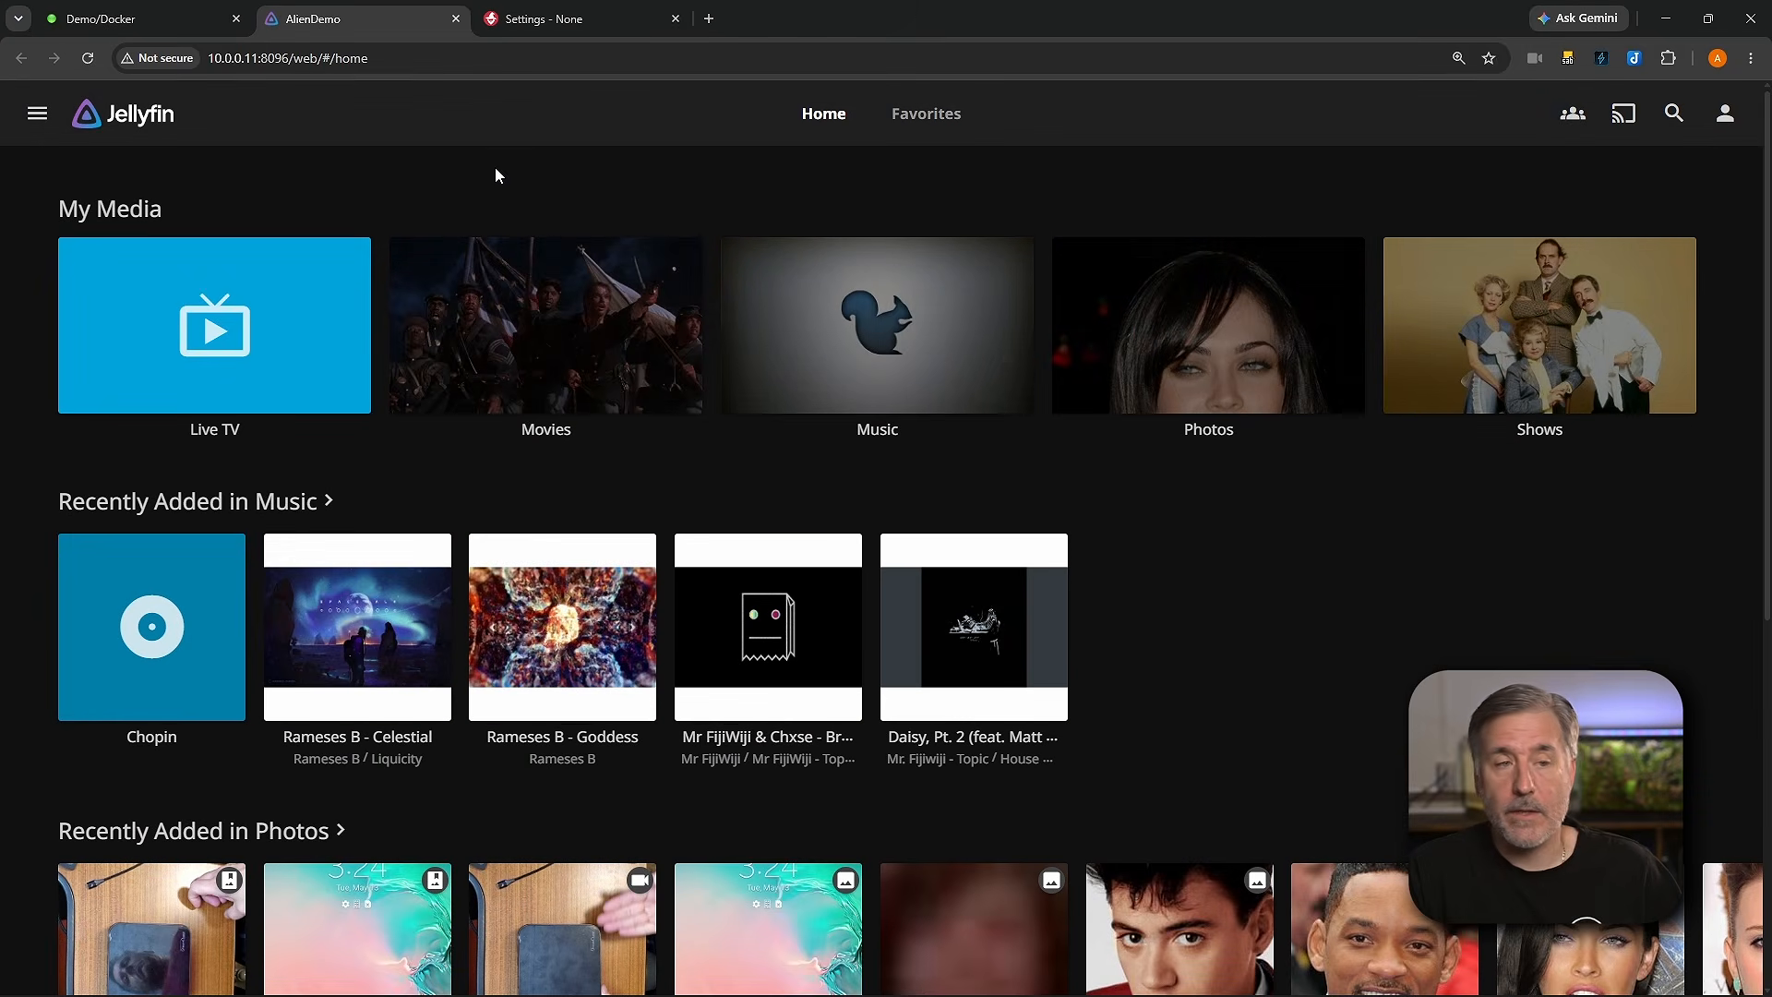
drag(293, 58, 188, 51)
key(ctrl+c)
key(ctrl+Tab)
key(Tab)
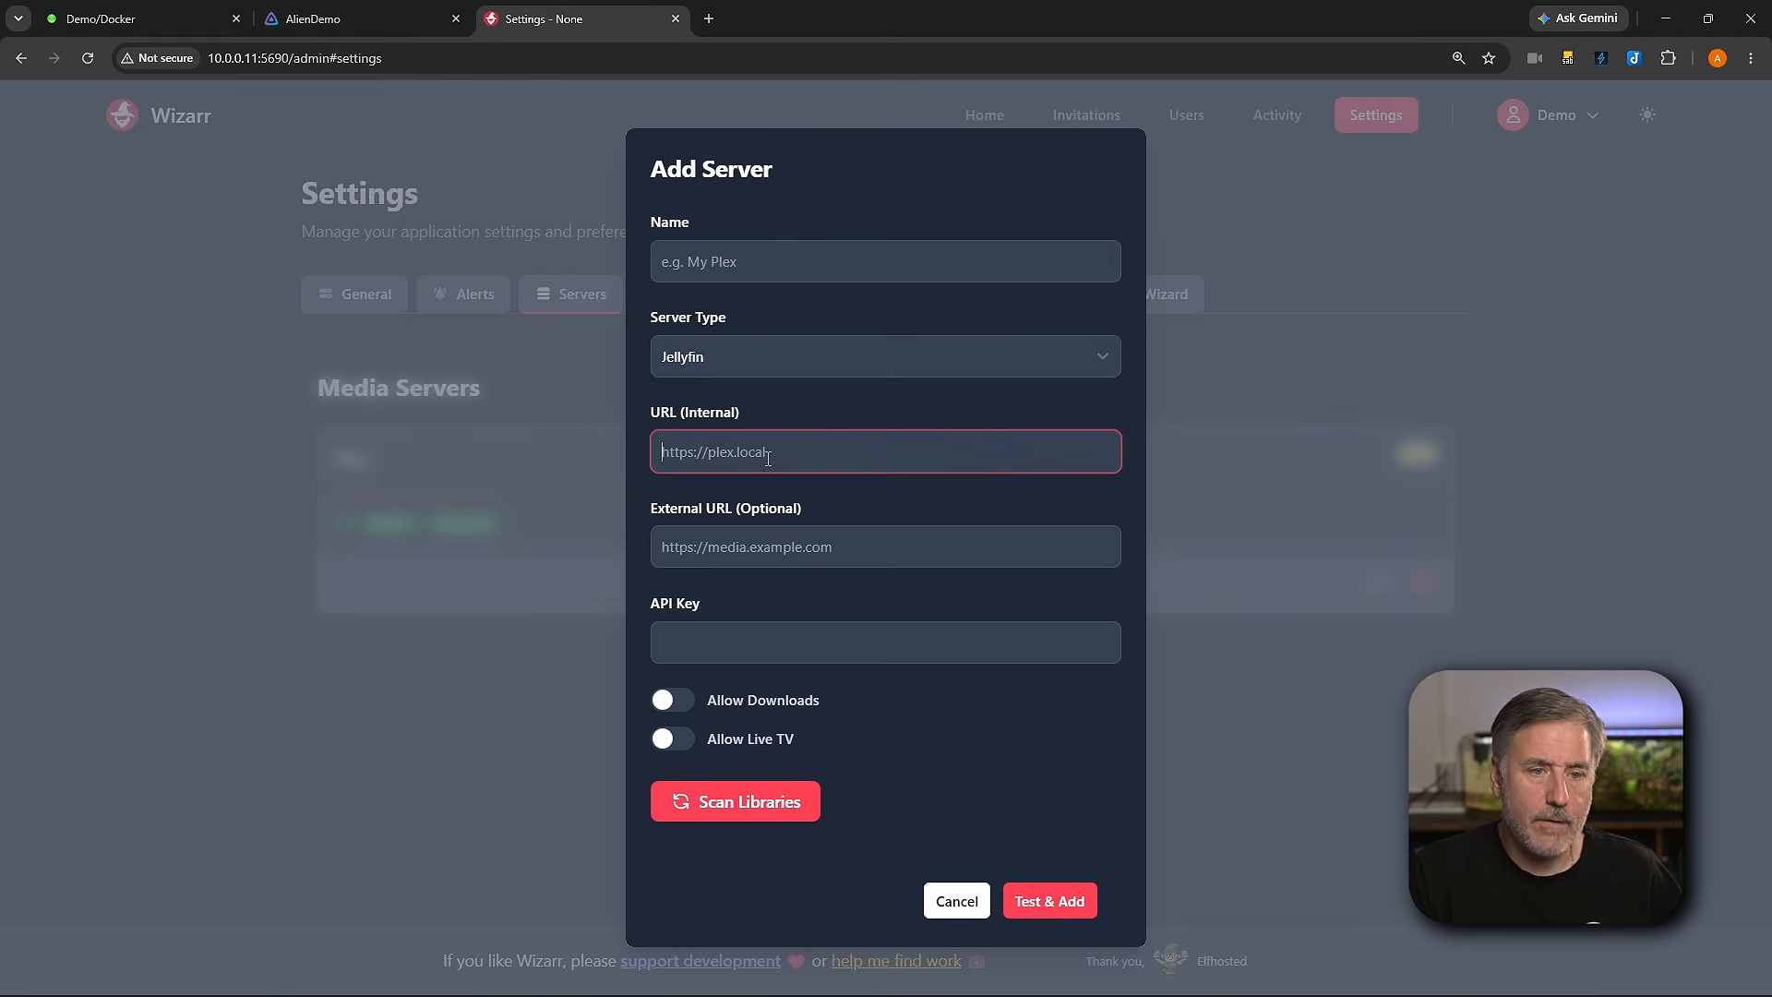
key(ctrl+v)
Step: Name the new server Jellyfin
click(747, 256)
text(FJe)
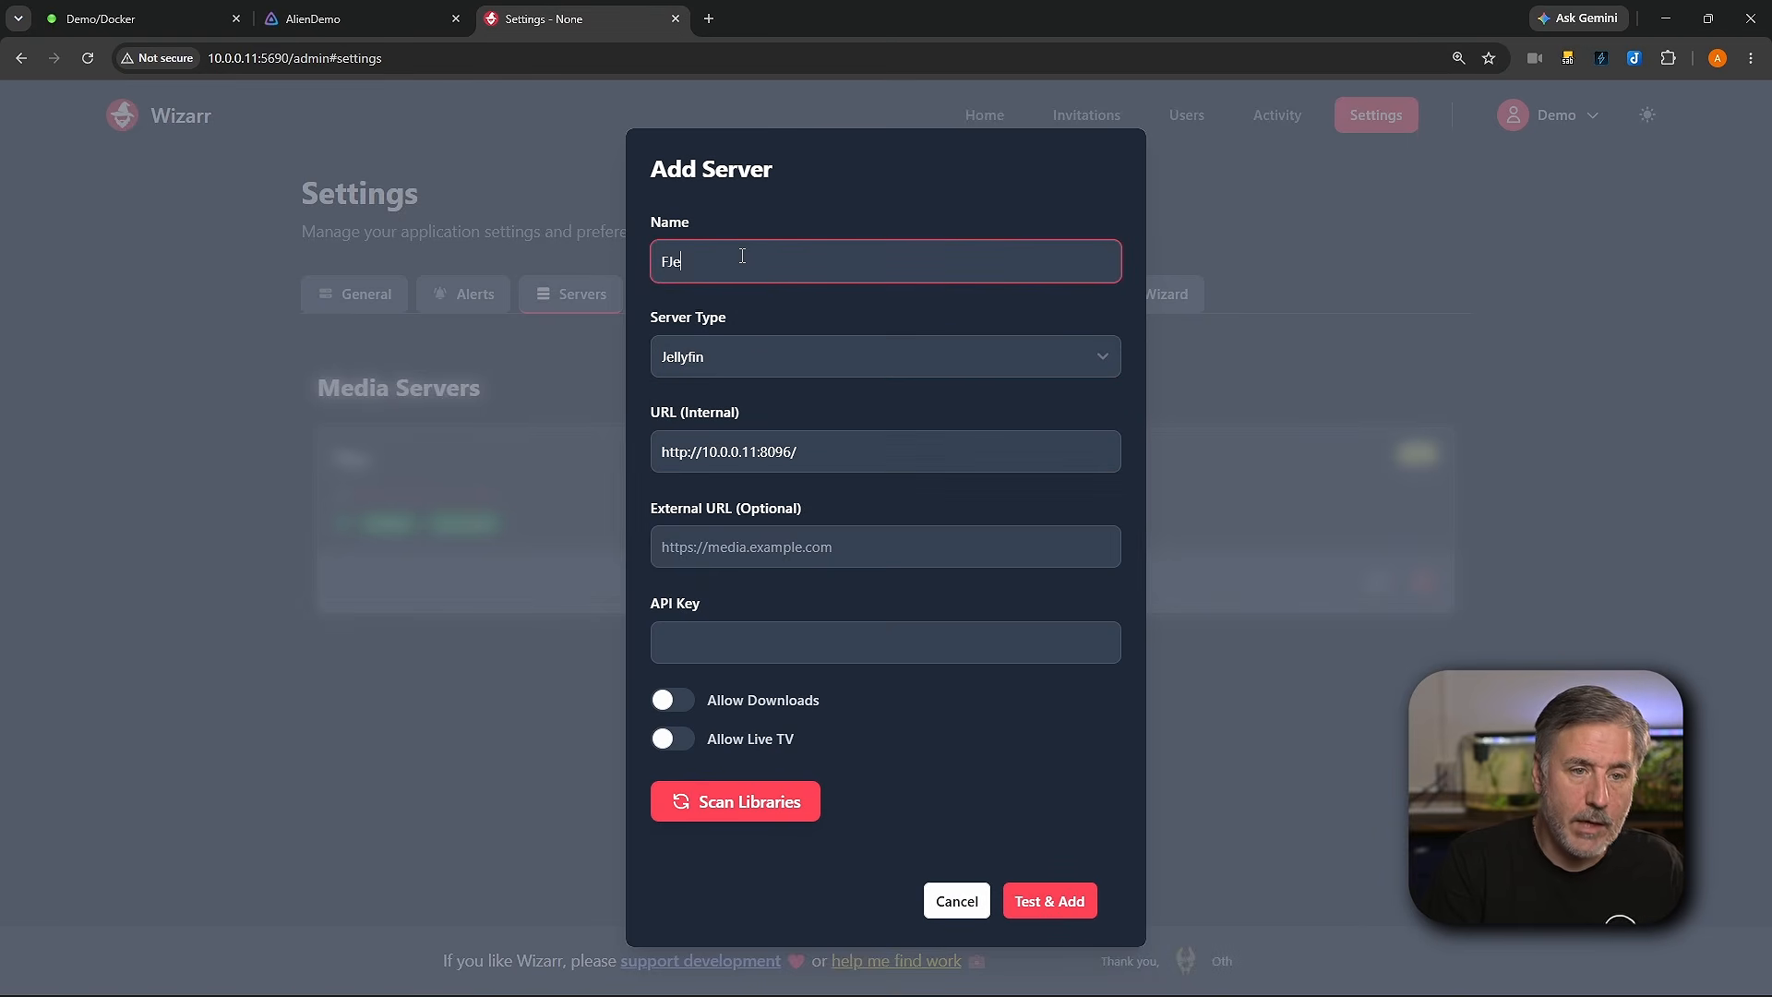
key(BackSpace)
key(BackSpace)
key(BackSpace)
text(Jellyfin)
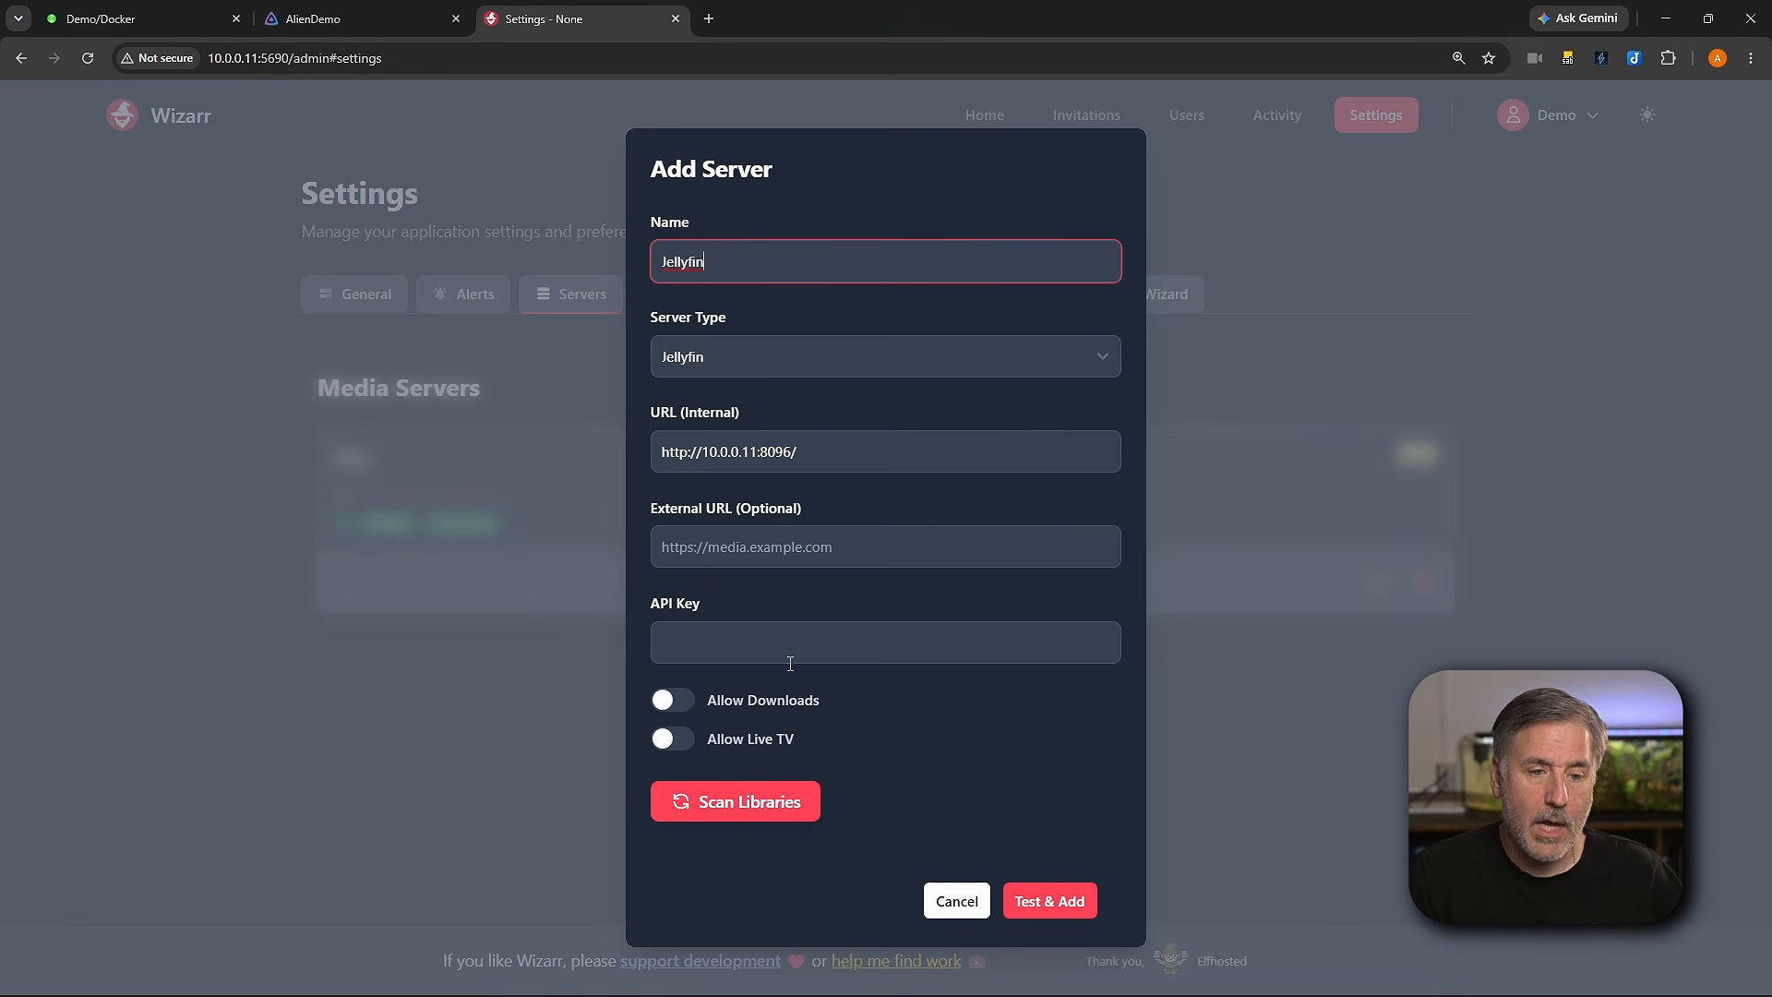
Step: In Jellyfin's dashboard, create a new API key named Wizarr
click(382, 25)
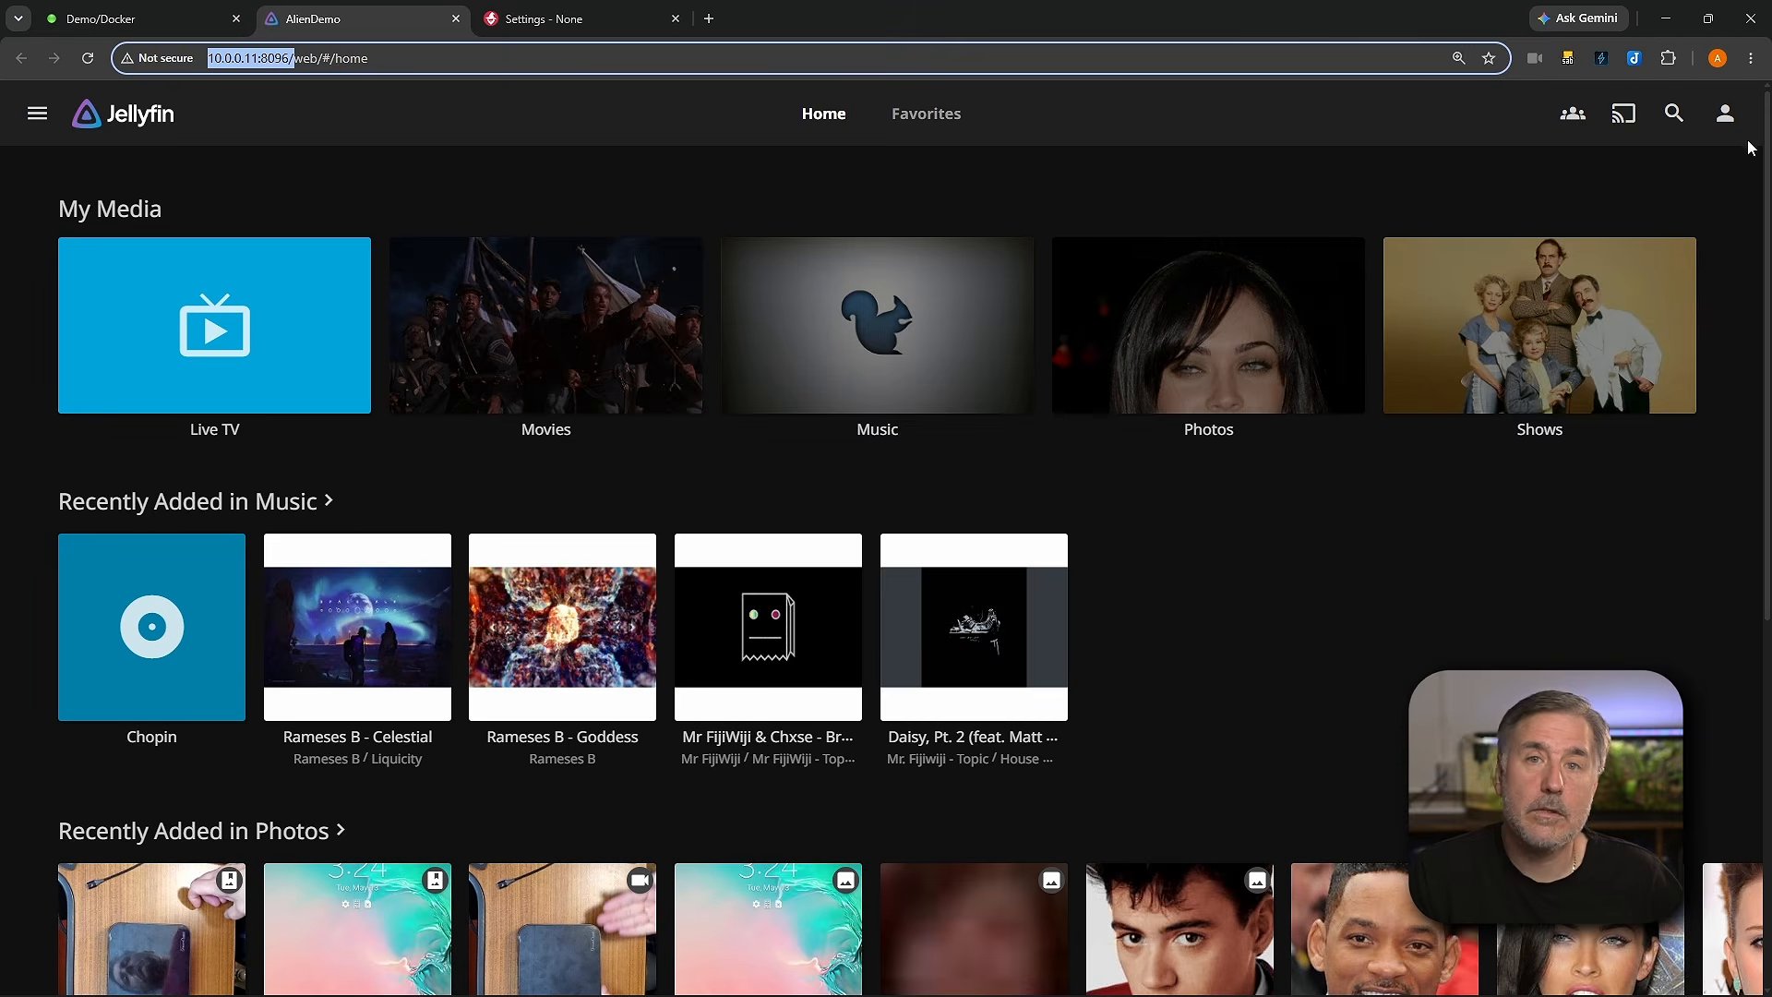
click(1726, 125)
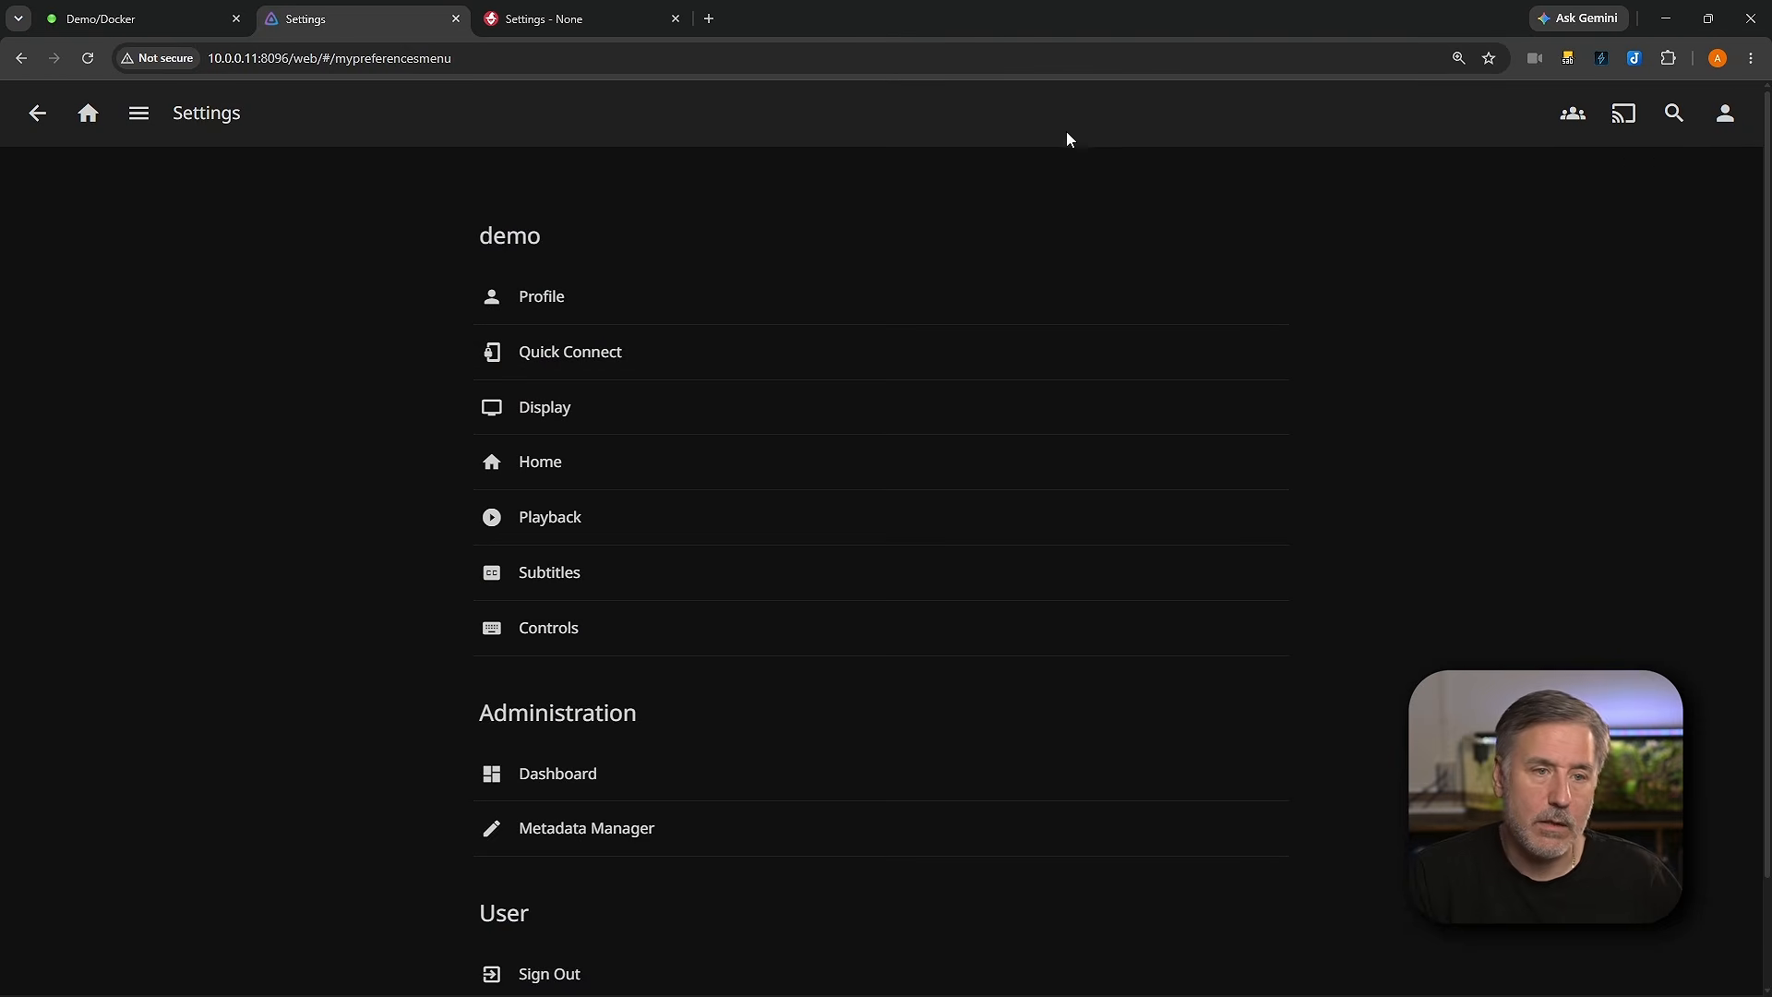
click(547, 776)
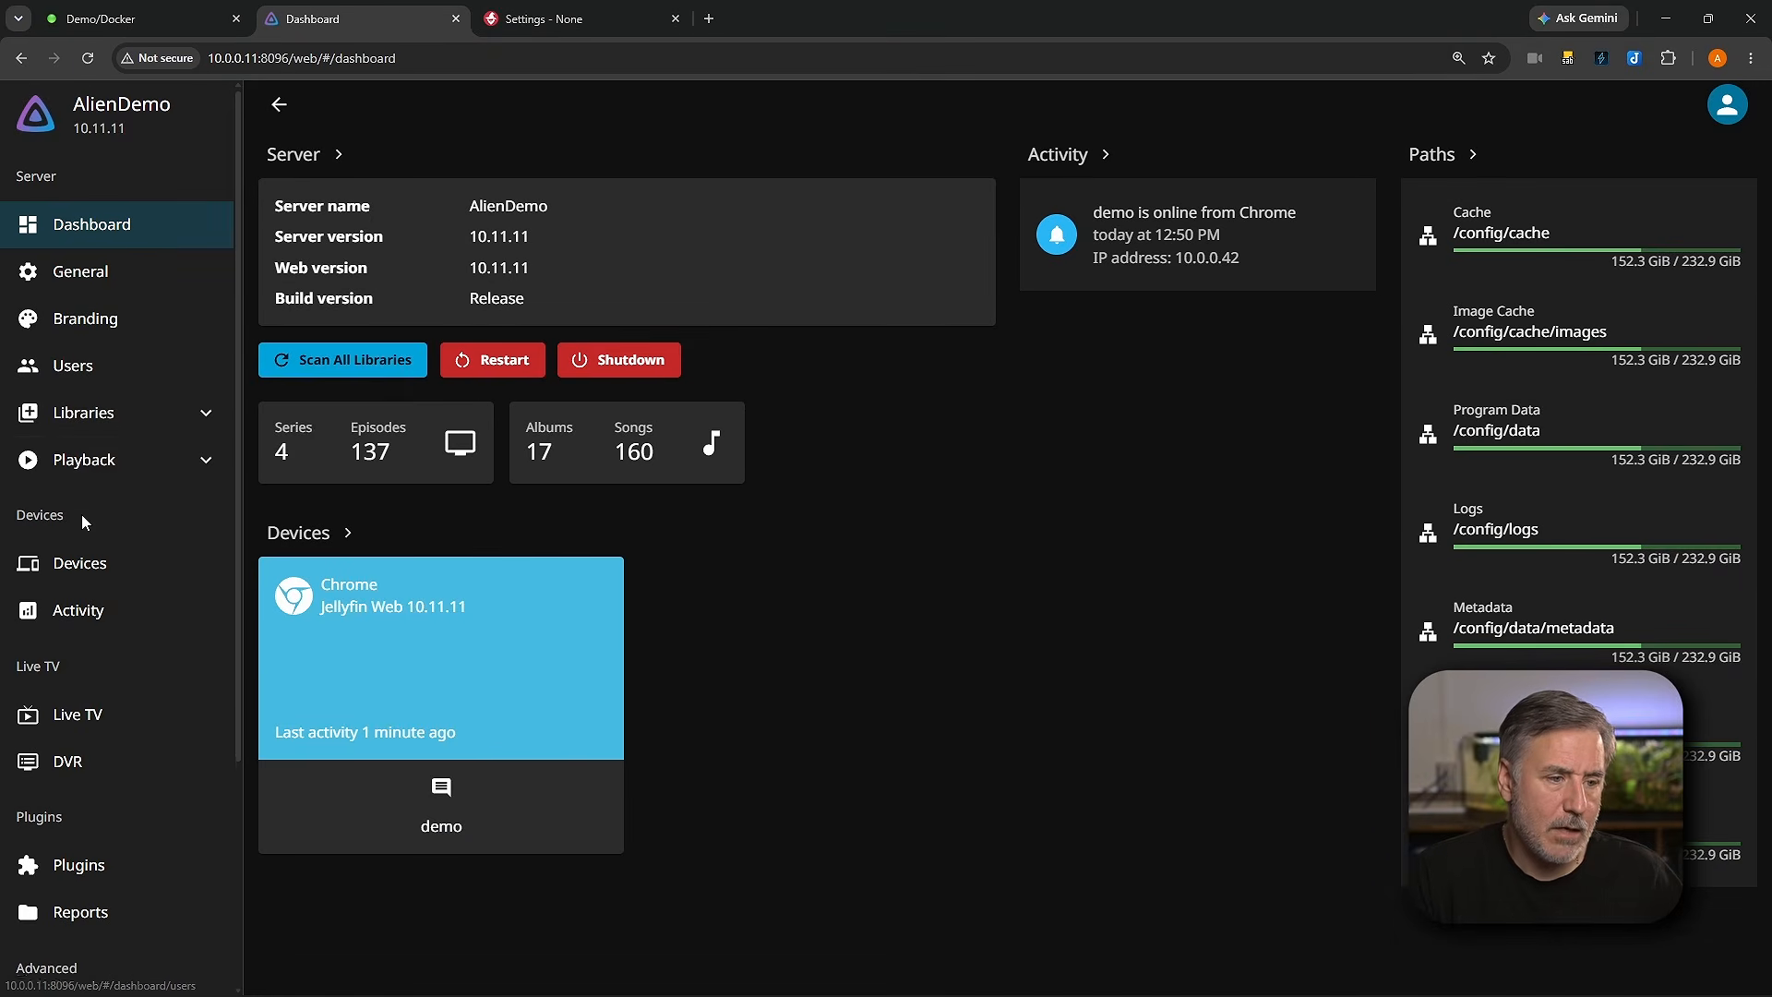
scroll(79, 720, down, 3)
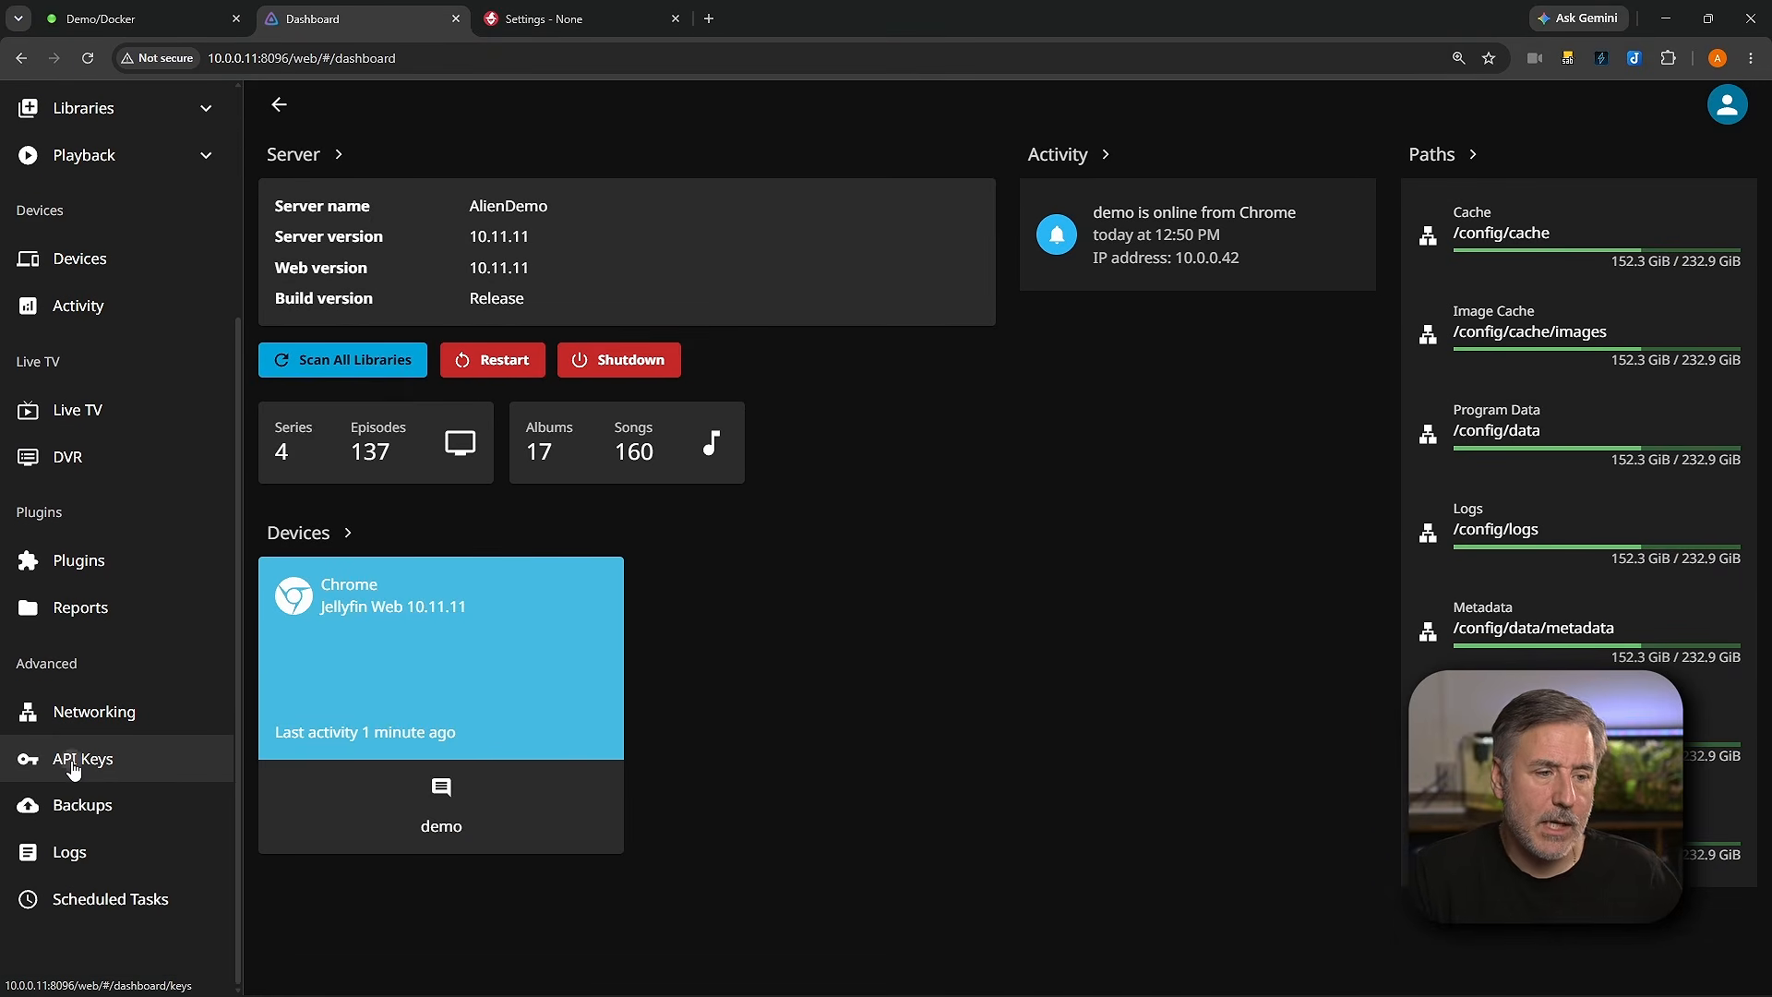
click(74, 769)
click(356, 232)
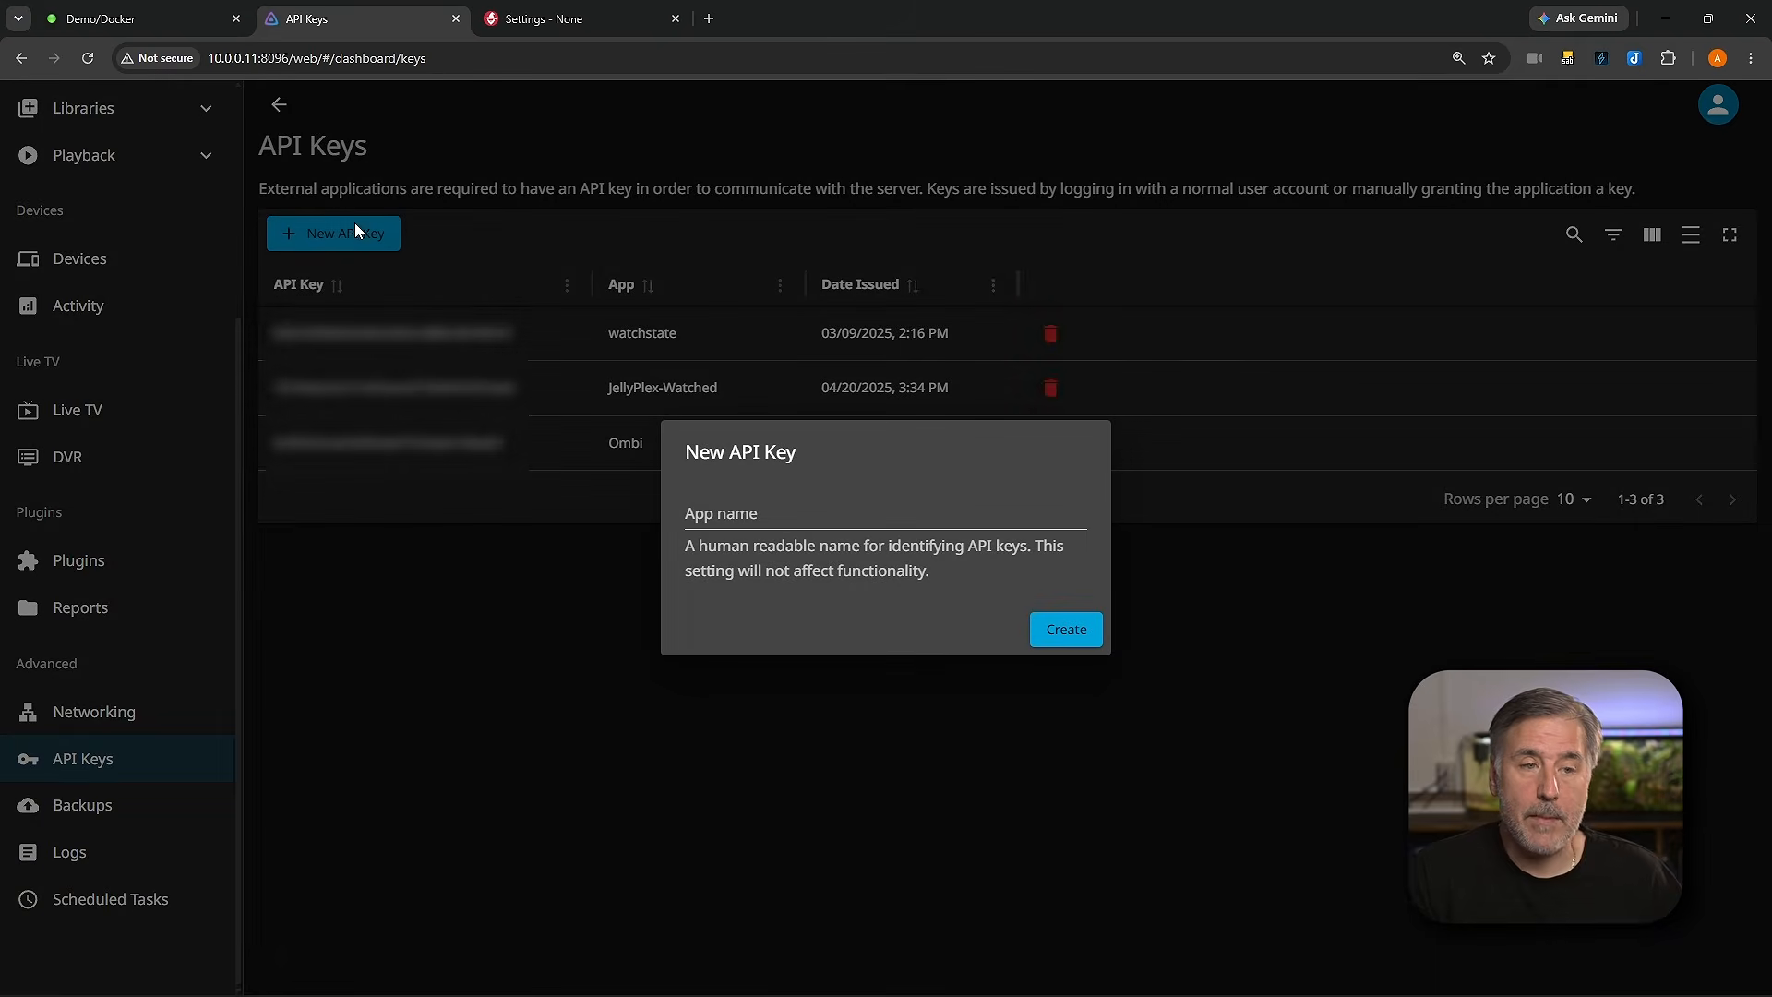
click(759, 510)
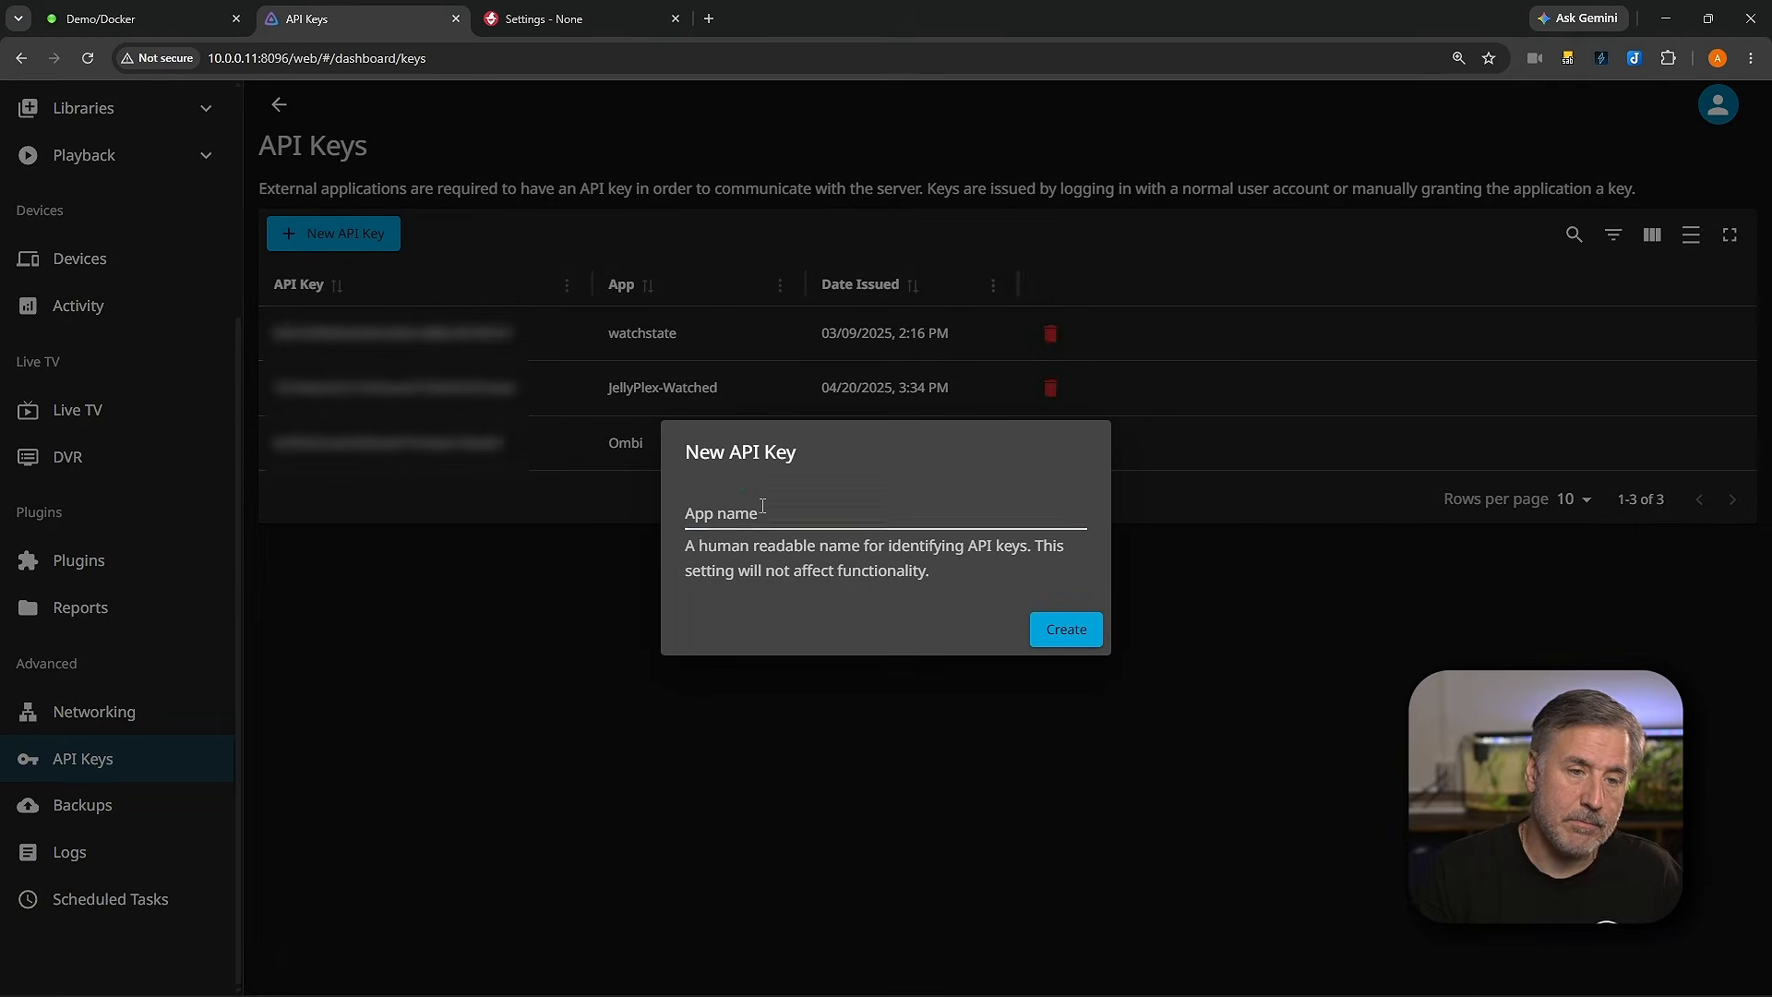
text(Wizarr)
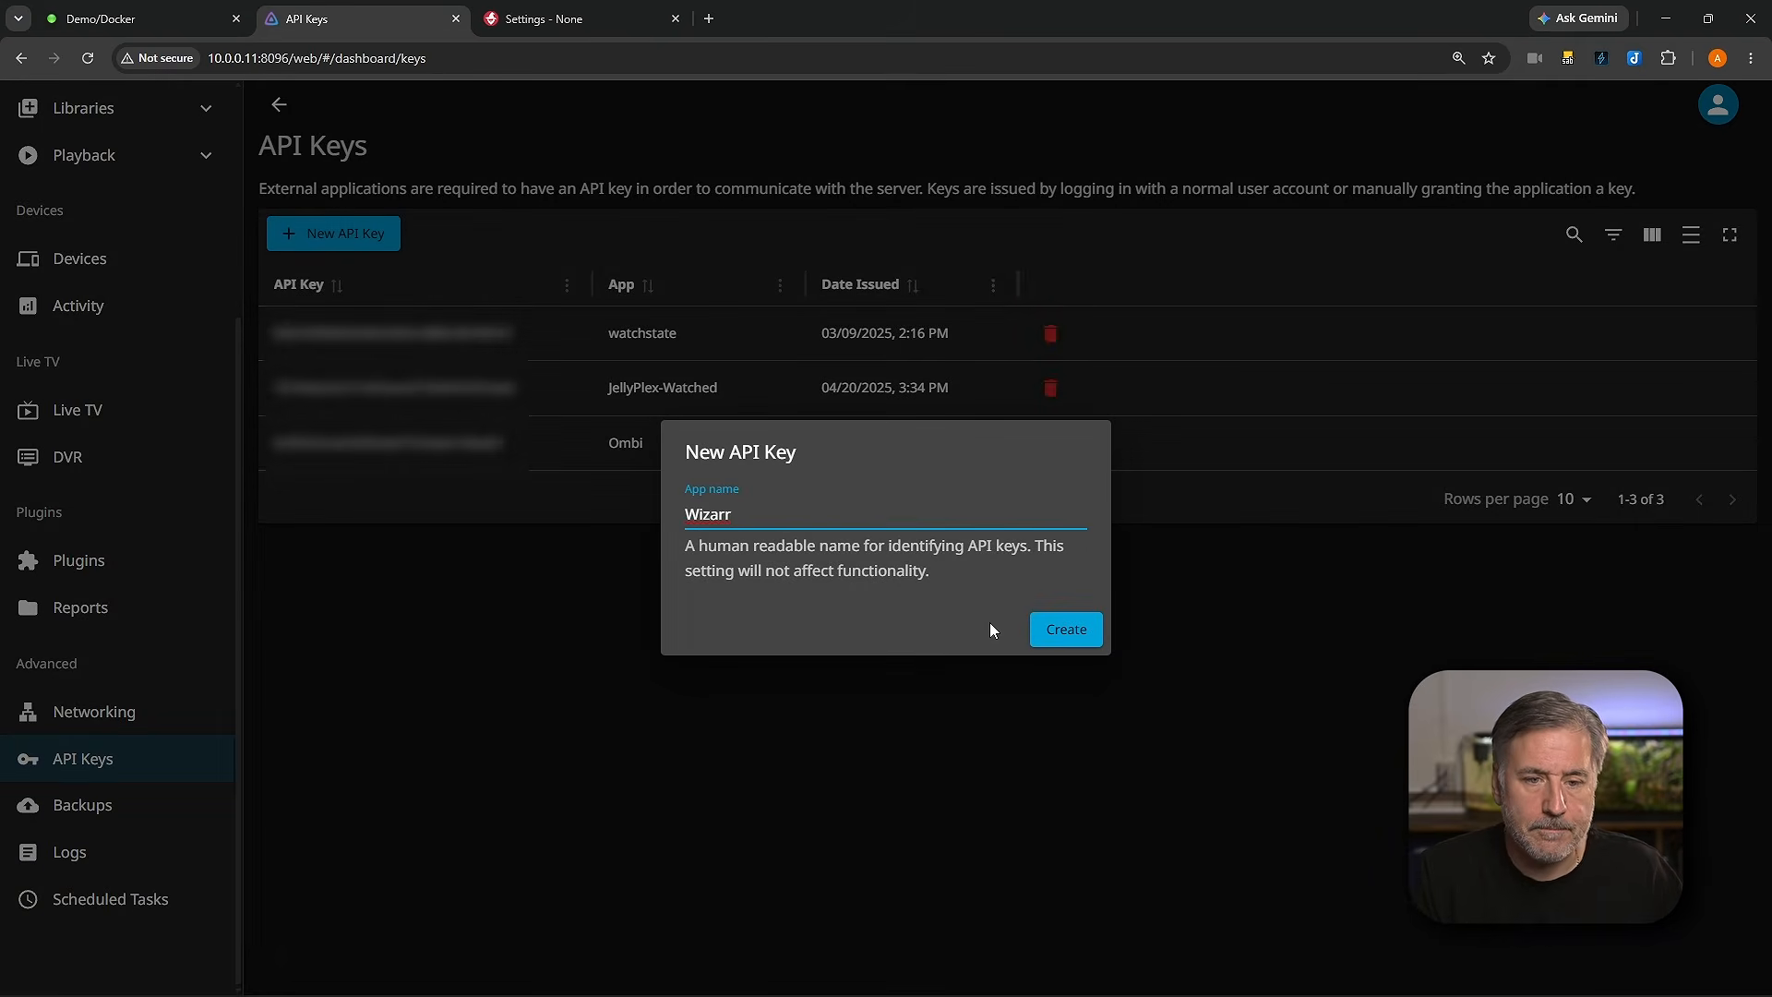
click(1066, 629)
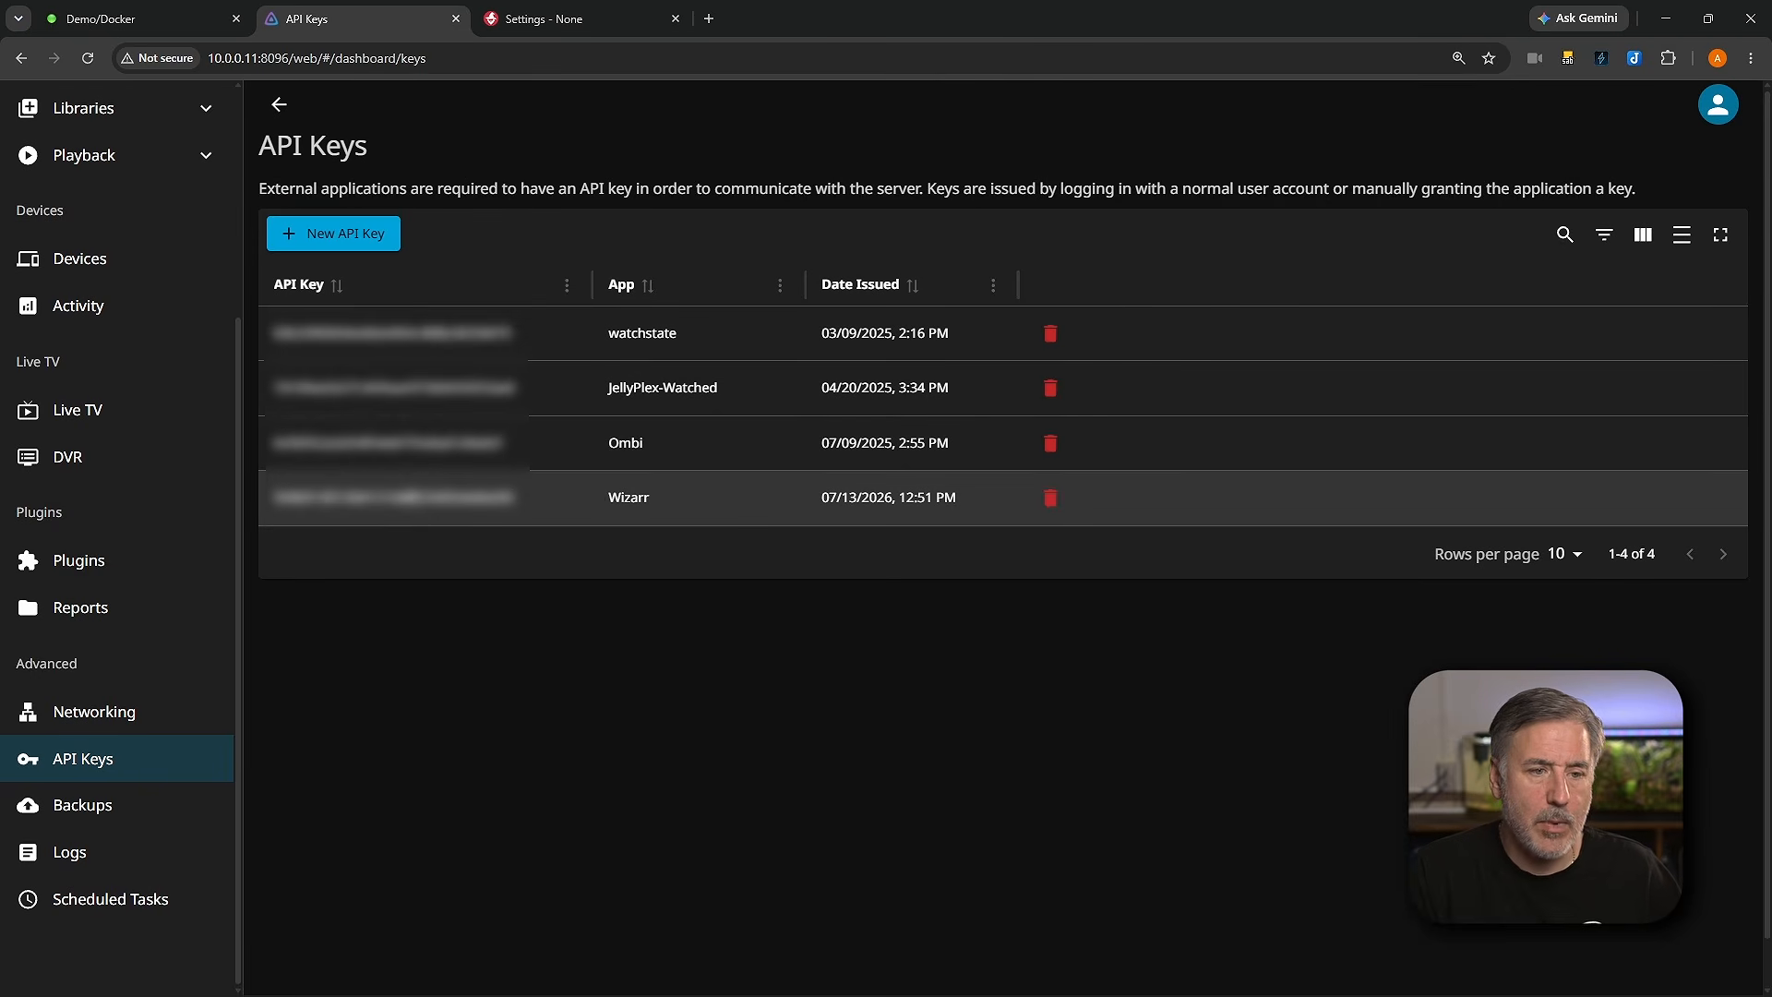
Step: Paste the Jellyfin API key into Wizarr's API key field
click(579, 16)
click(768, 643)
key(ctrl+v)
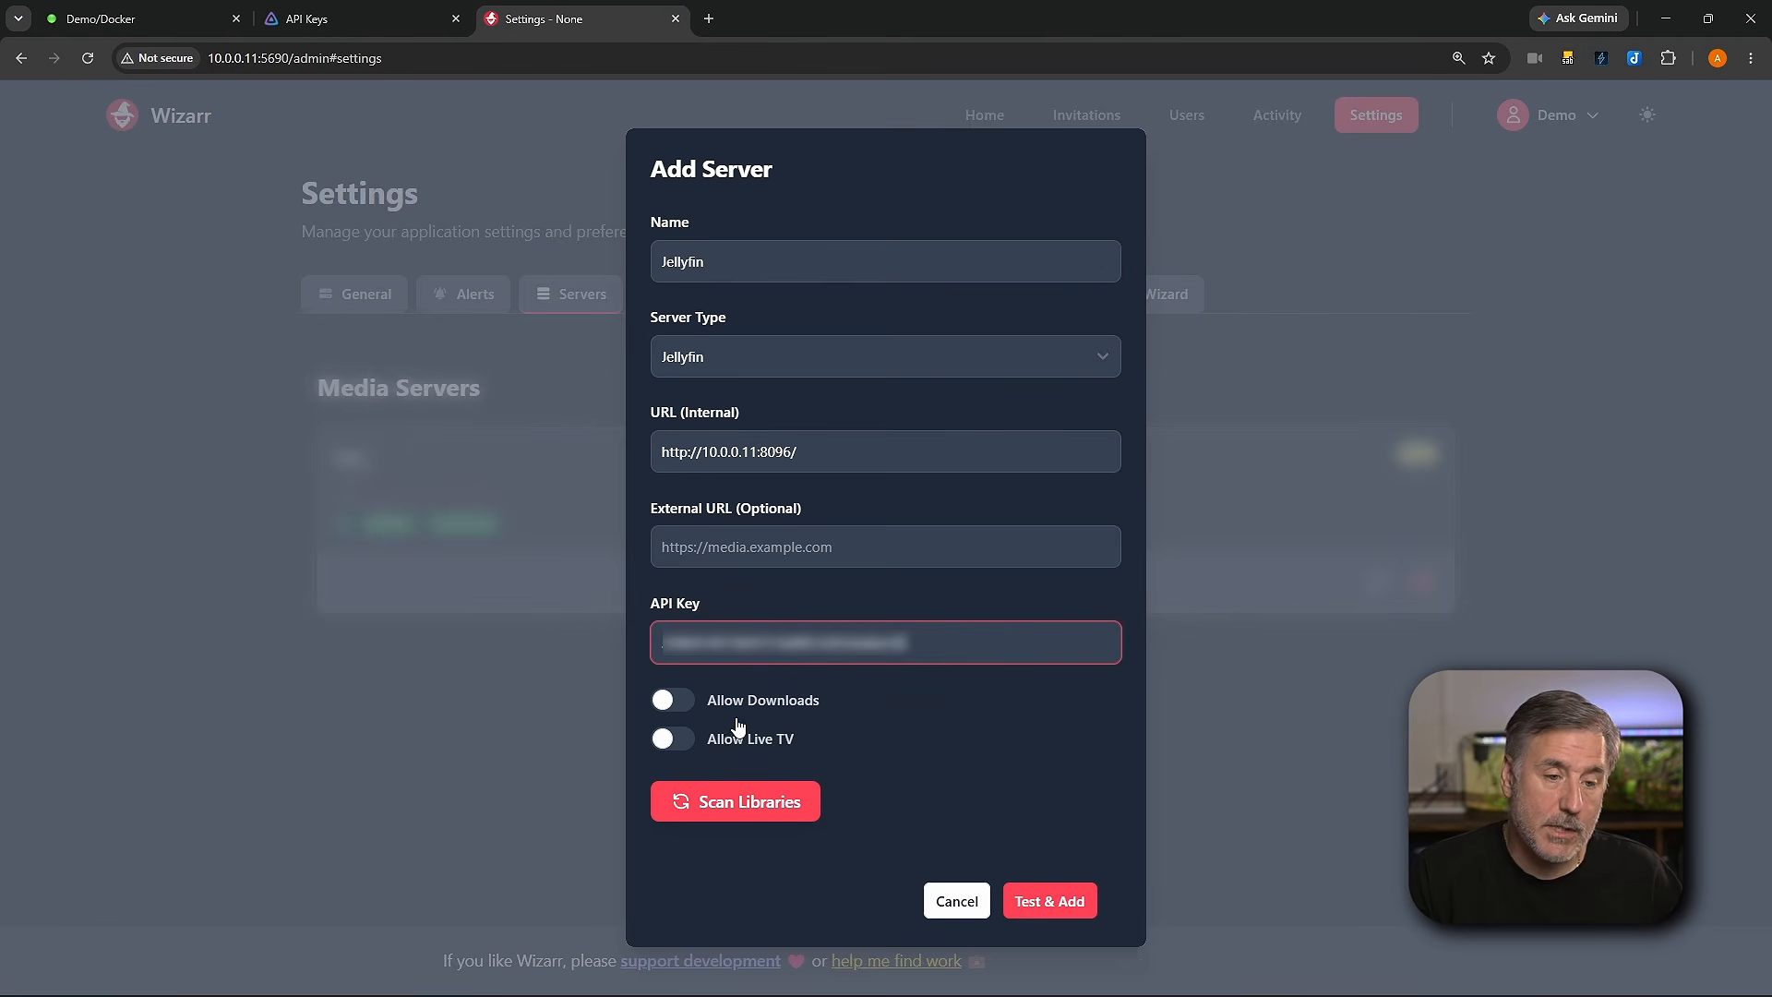
Step: Scan the Jellyfin libraries and test and add the server
click(766, 797)
scroll(908, 724, down, 2)
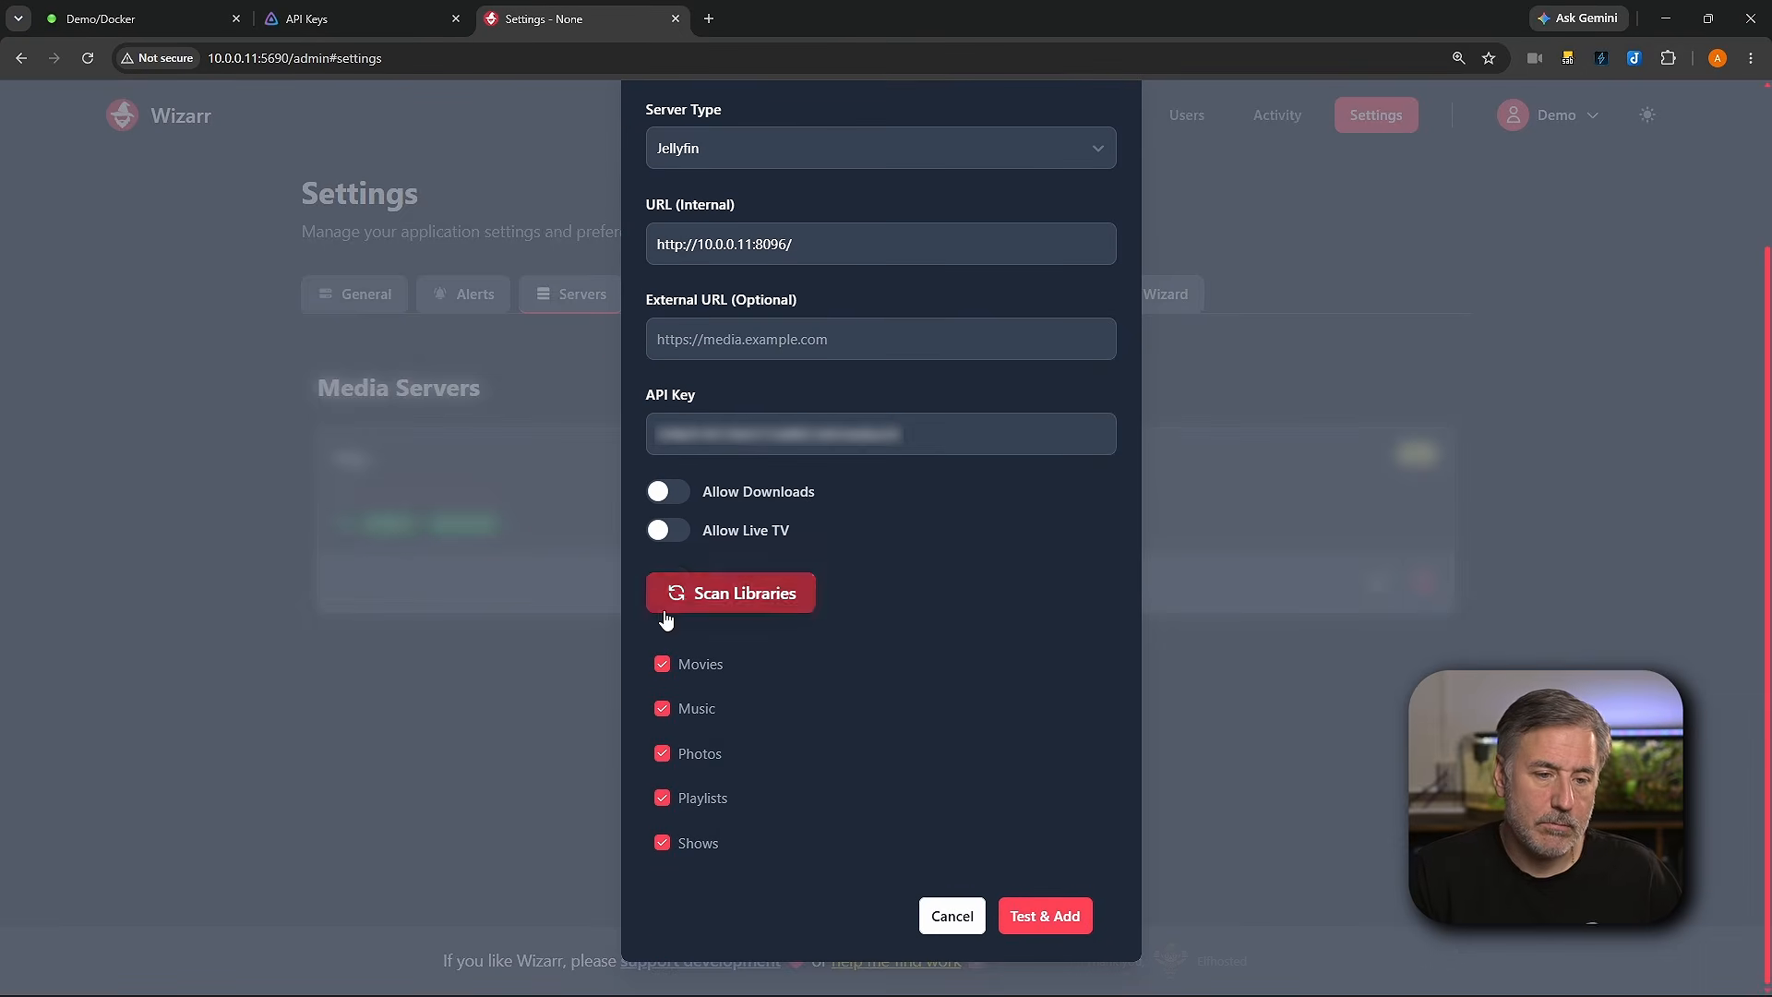
click(1066, 919)
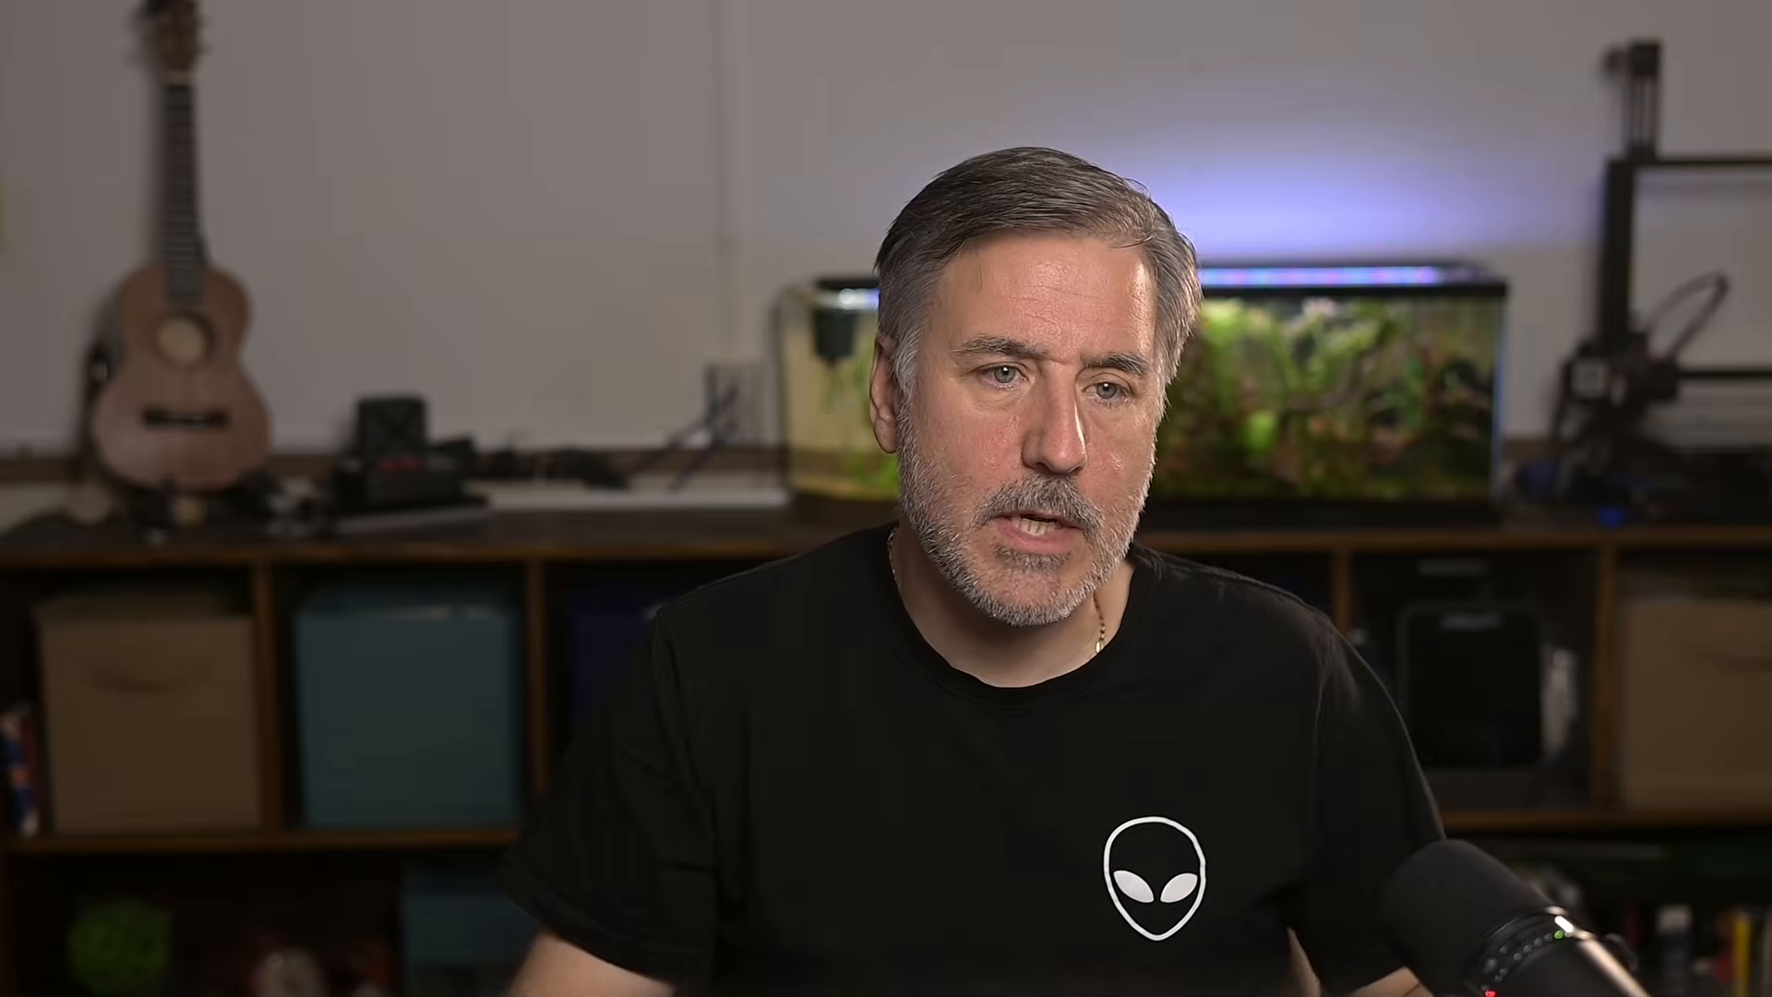
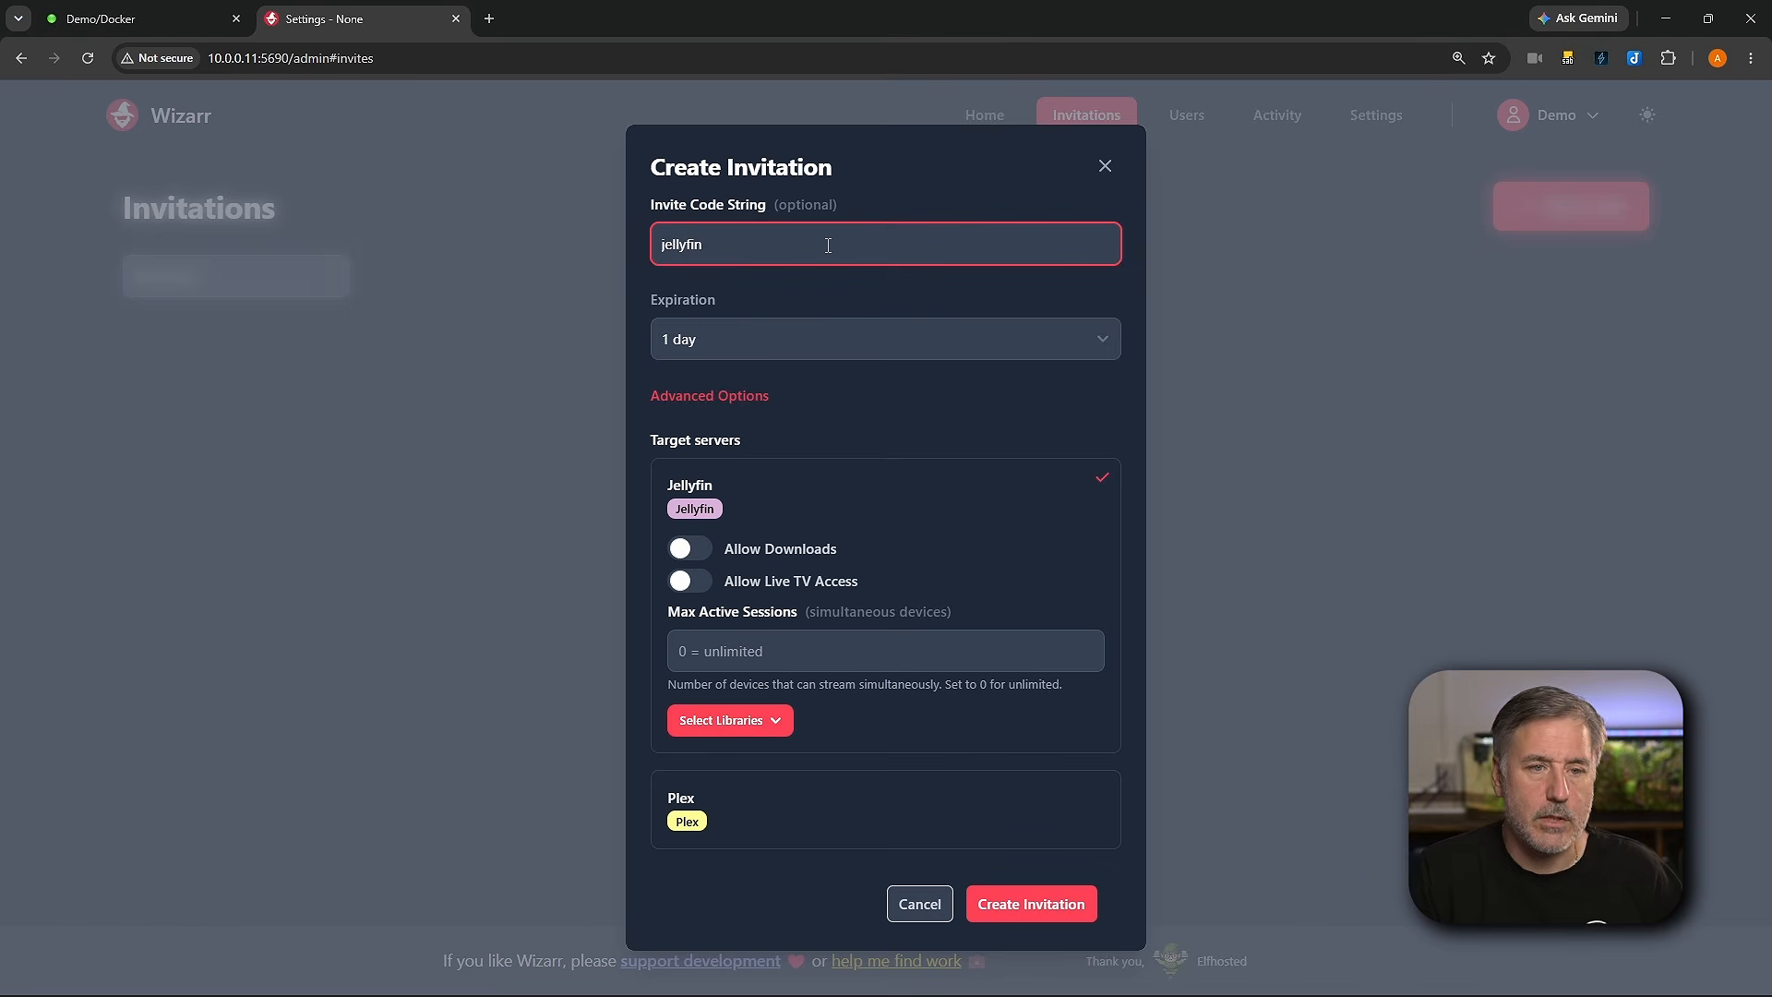
Step: Keep the invitation's expiration at 1 day and expand the advanced options
click(716, 345)
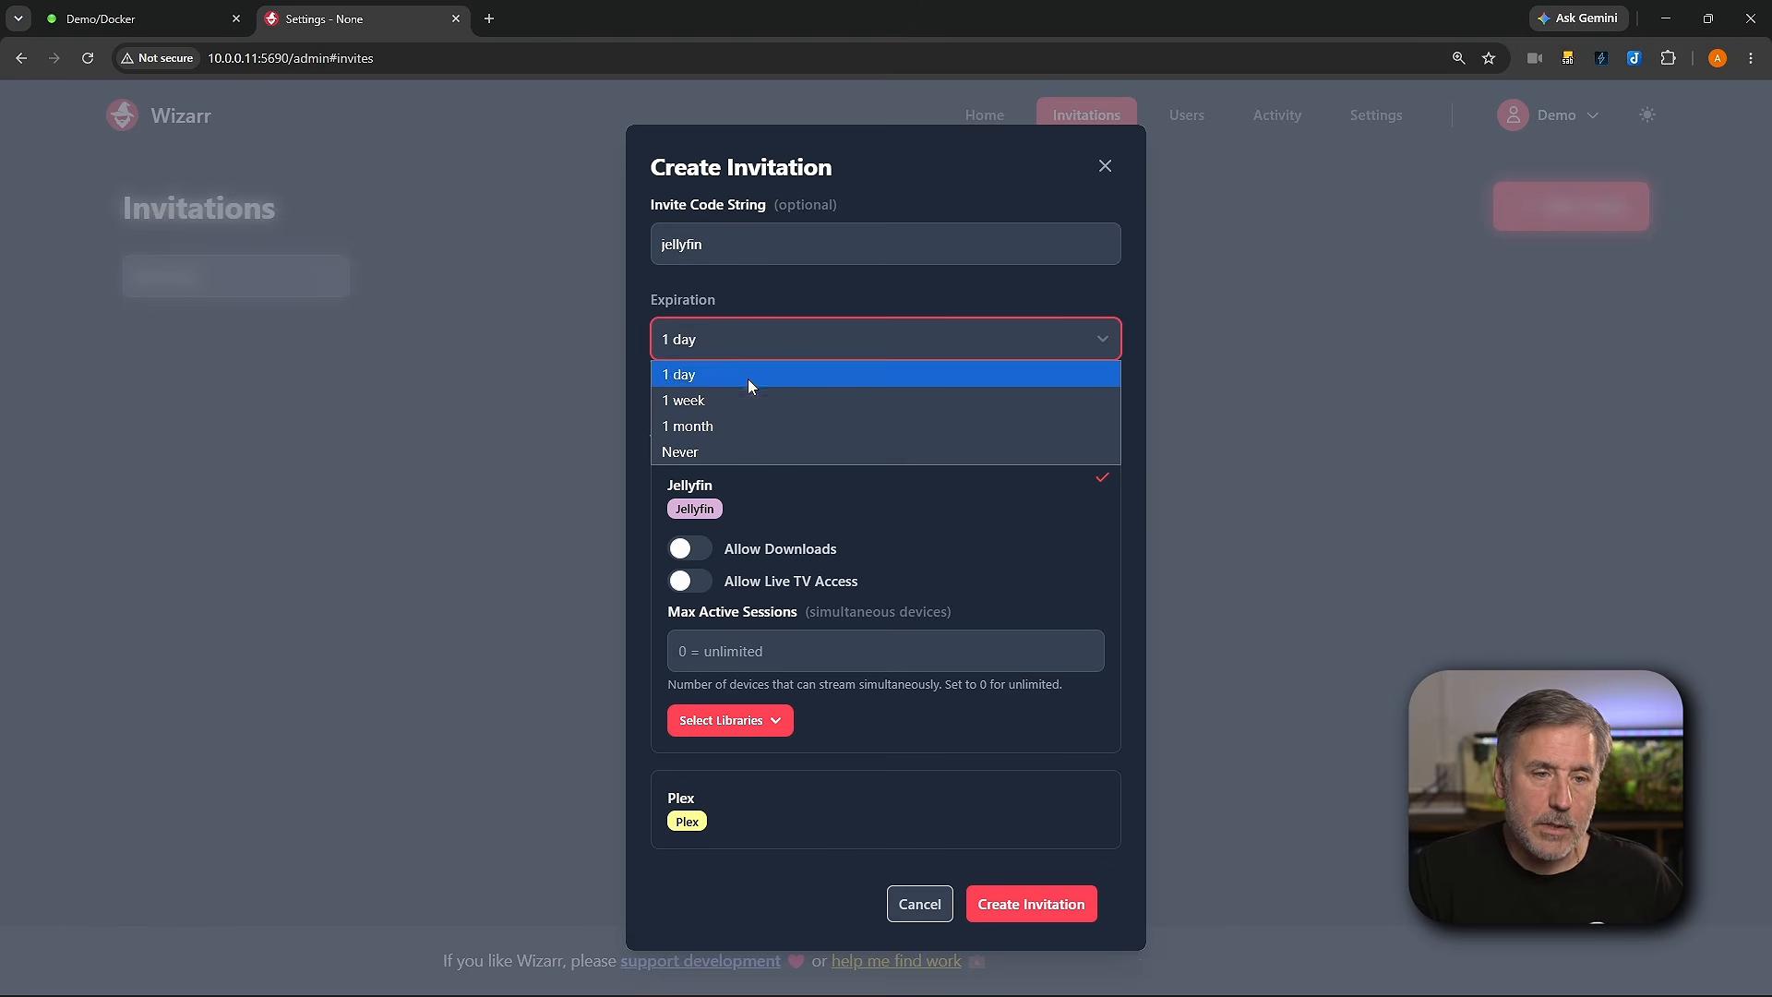
click(822, 332)
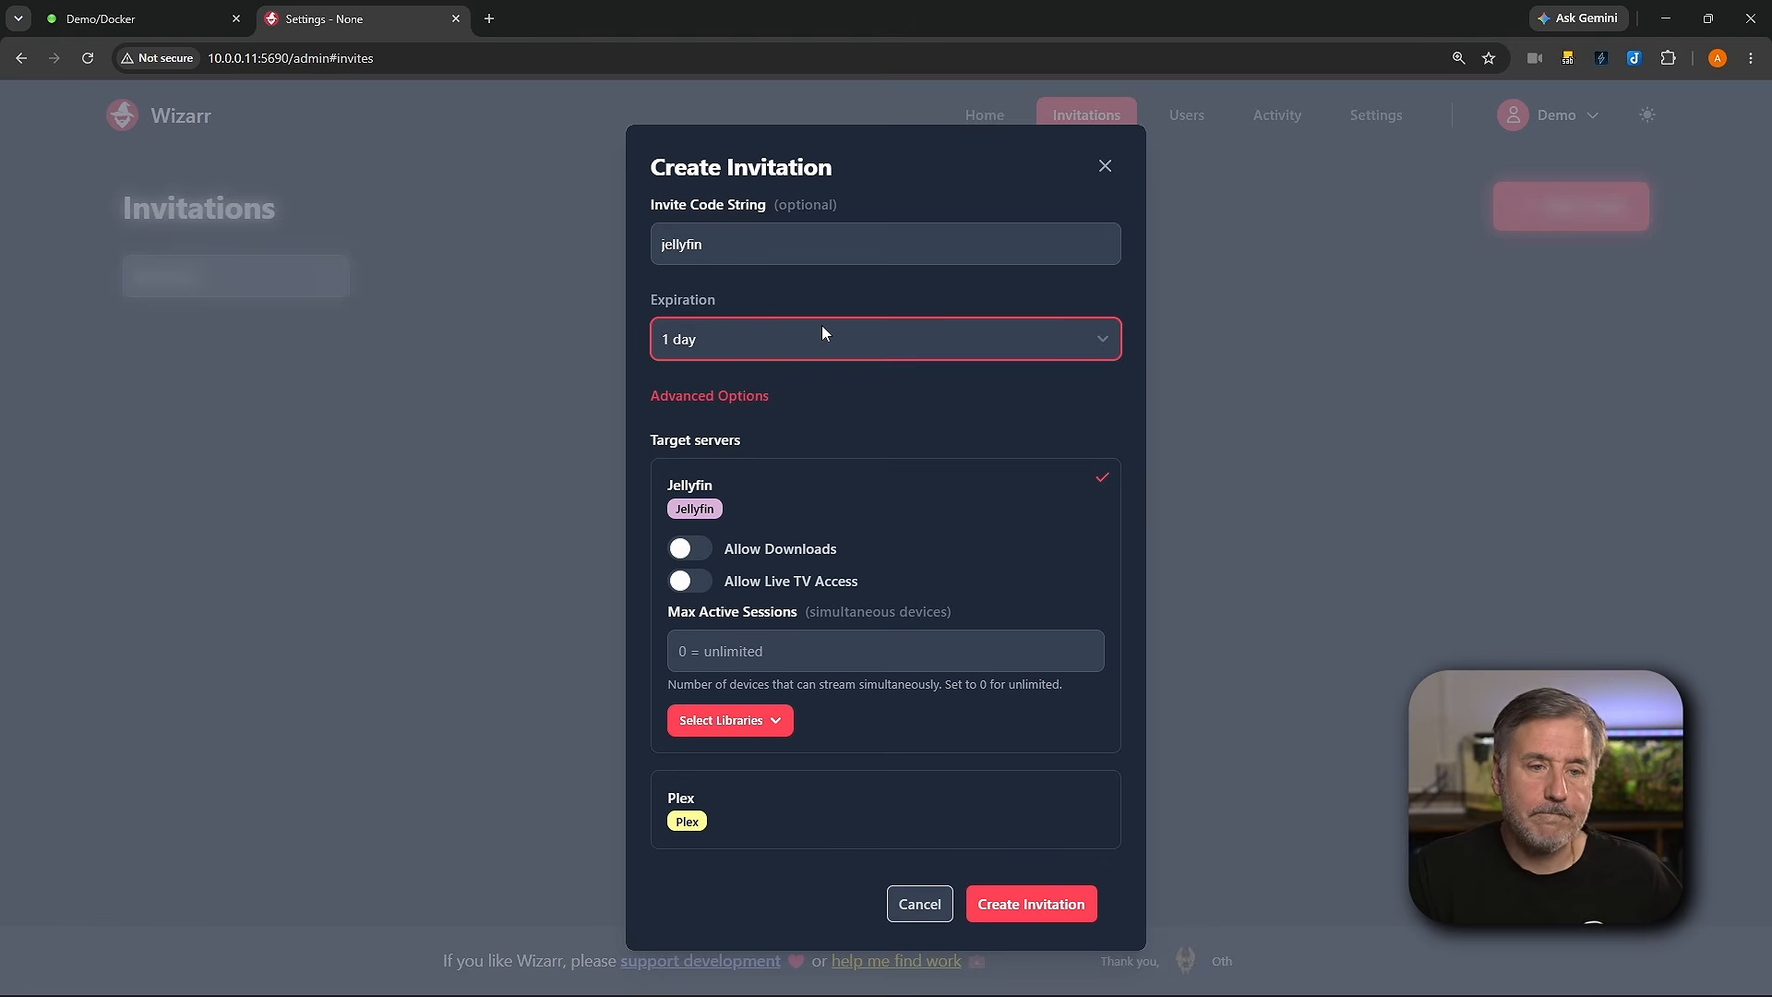
click(744, 395)
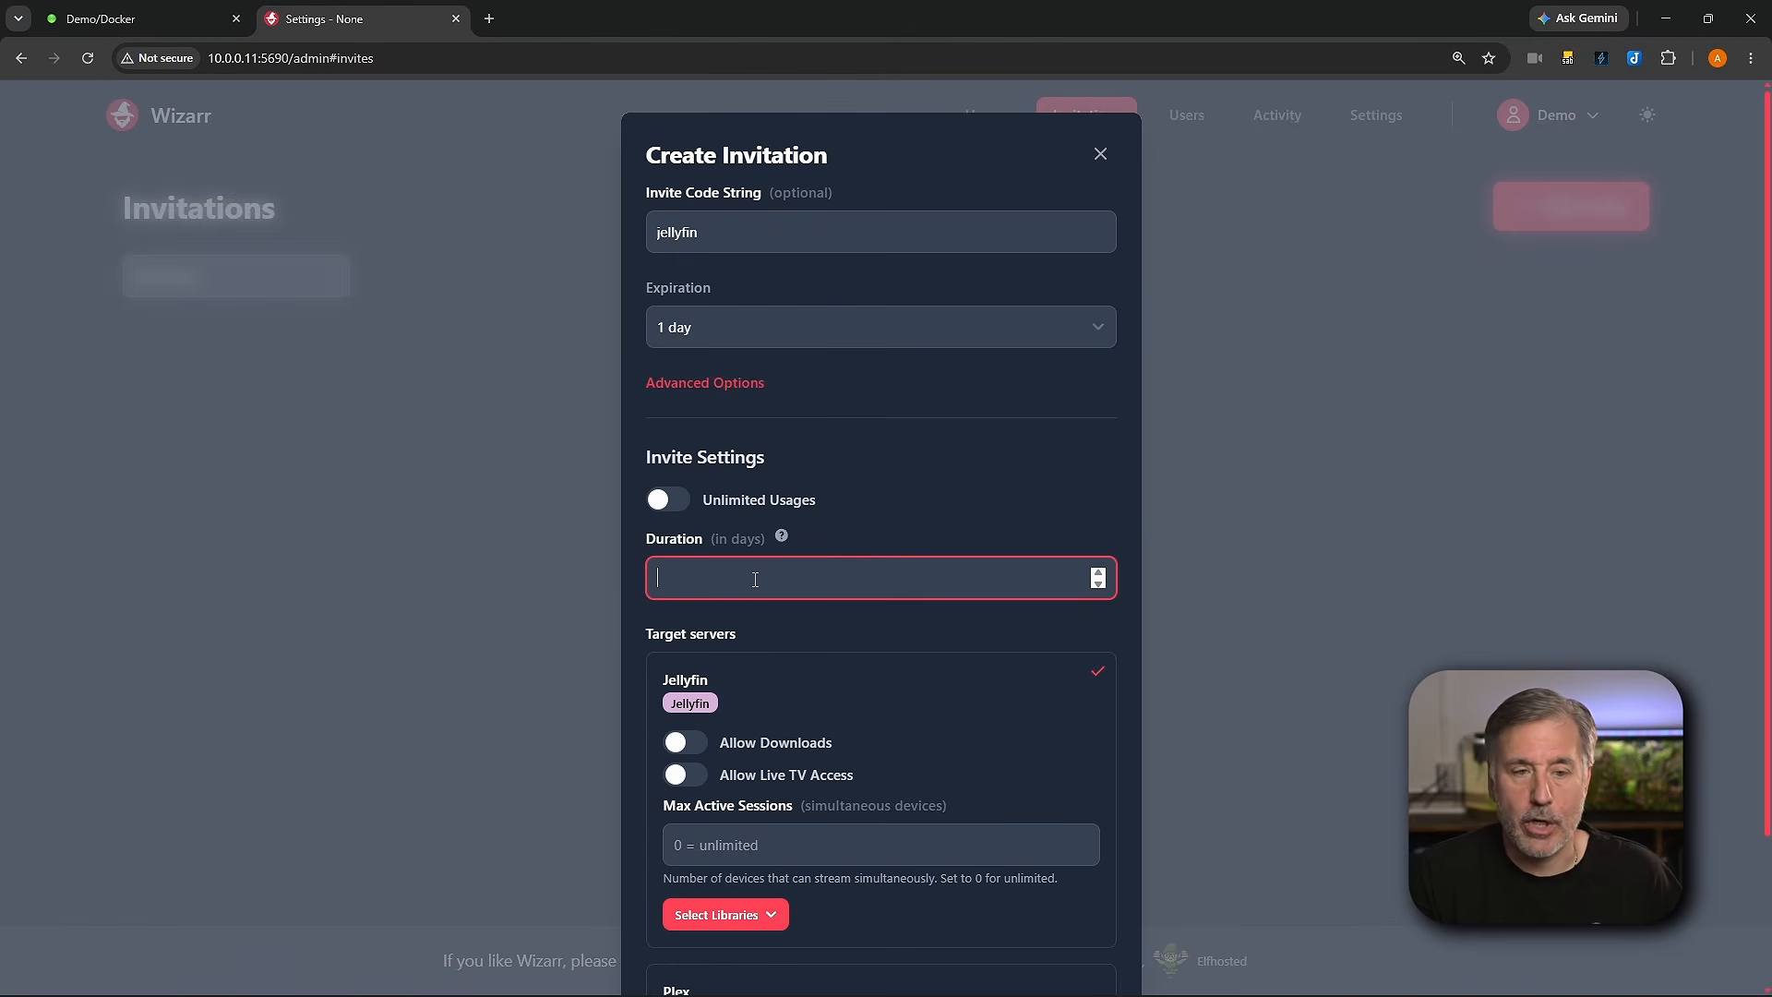
scroll(755, 579, down, 2)
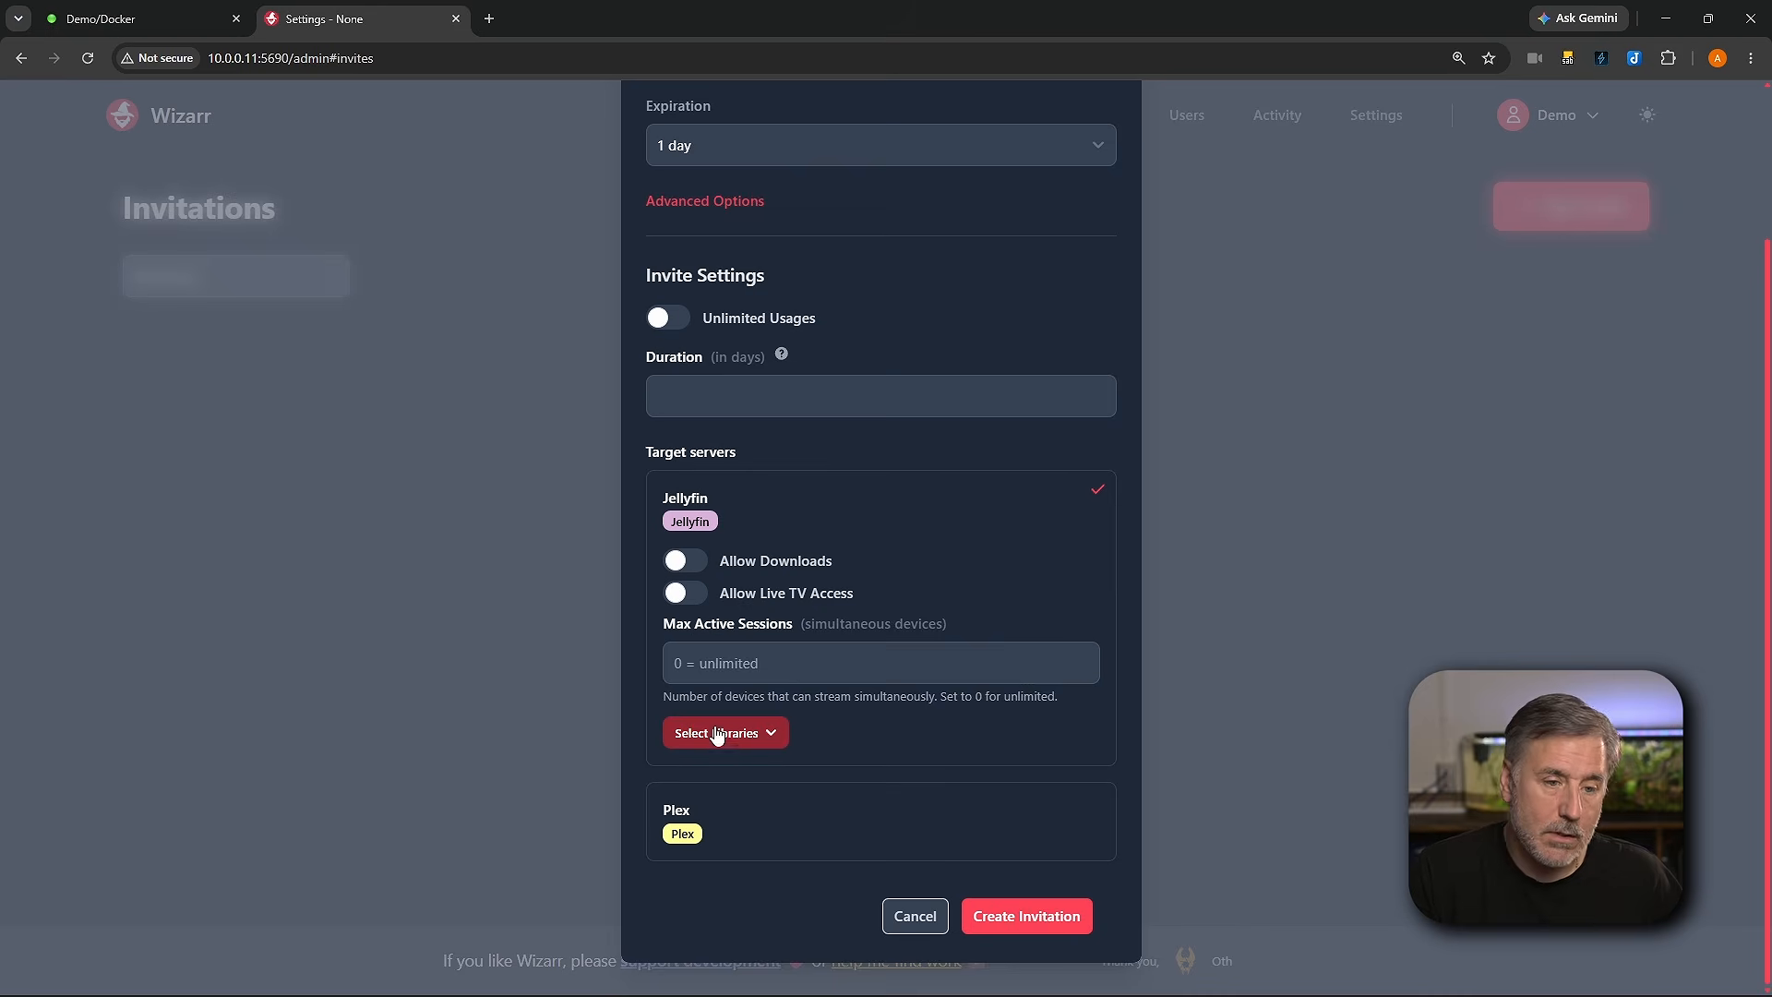
Step: Deselect the Photos library for the Jellyfin server and create the invitation
click(762, 734)
scroll(805, 674, down, 3)
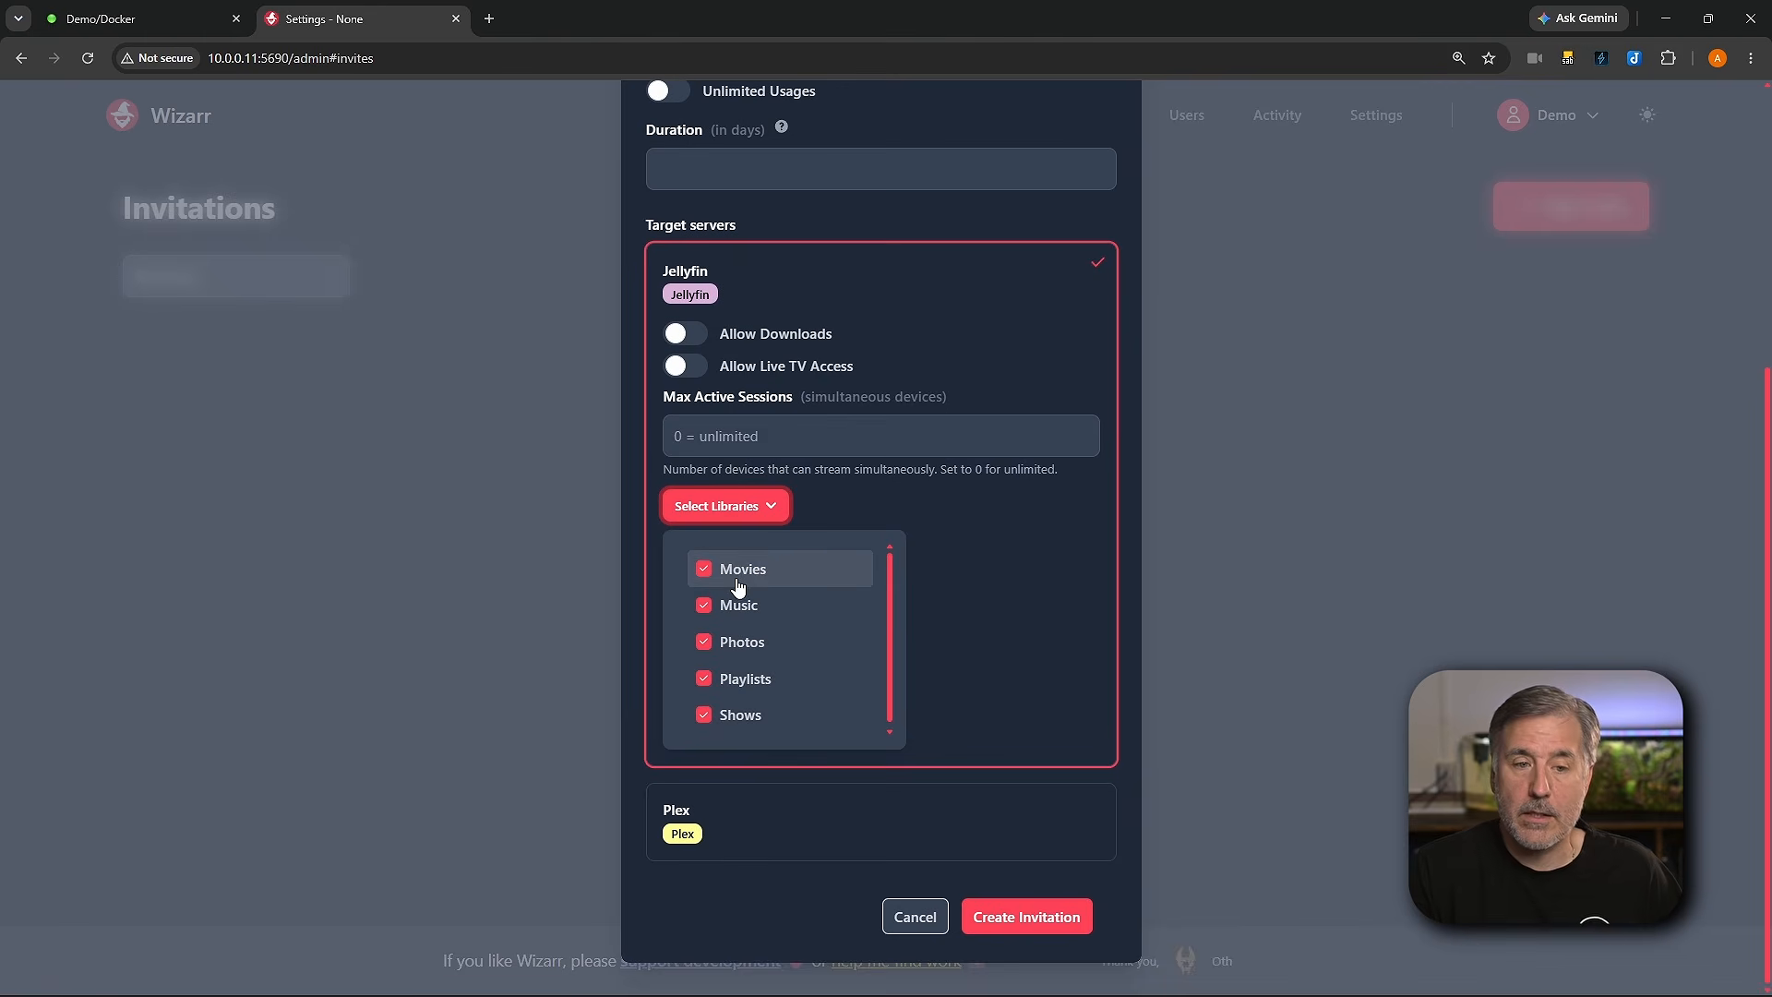
click(704, 643)
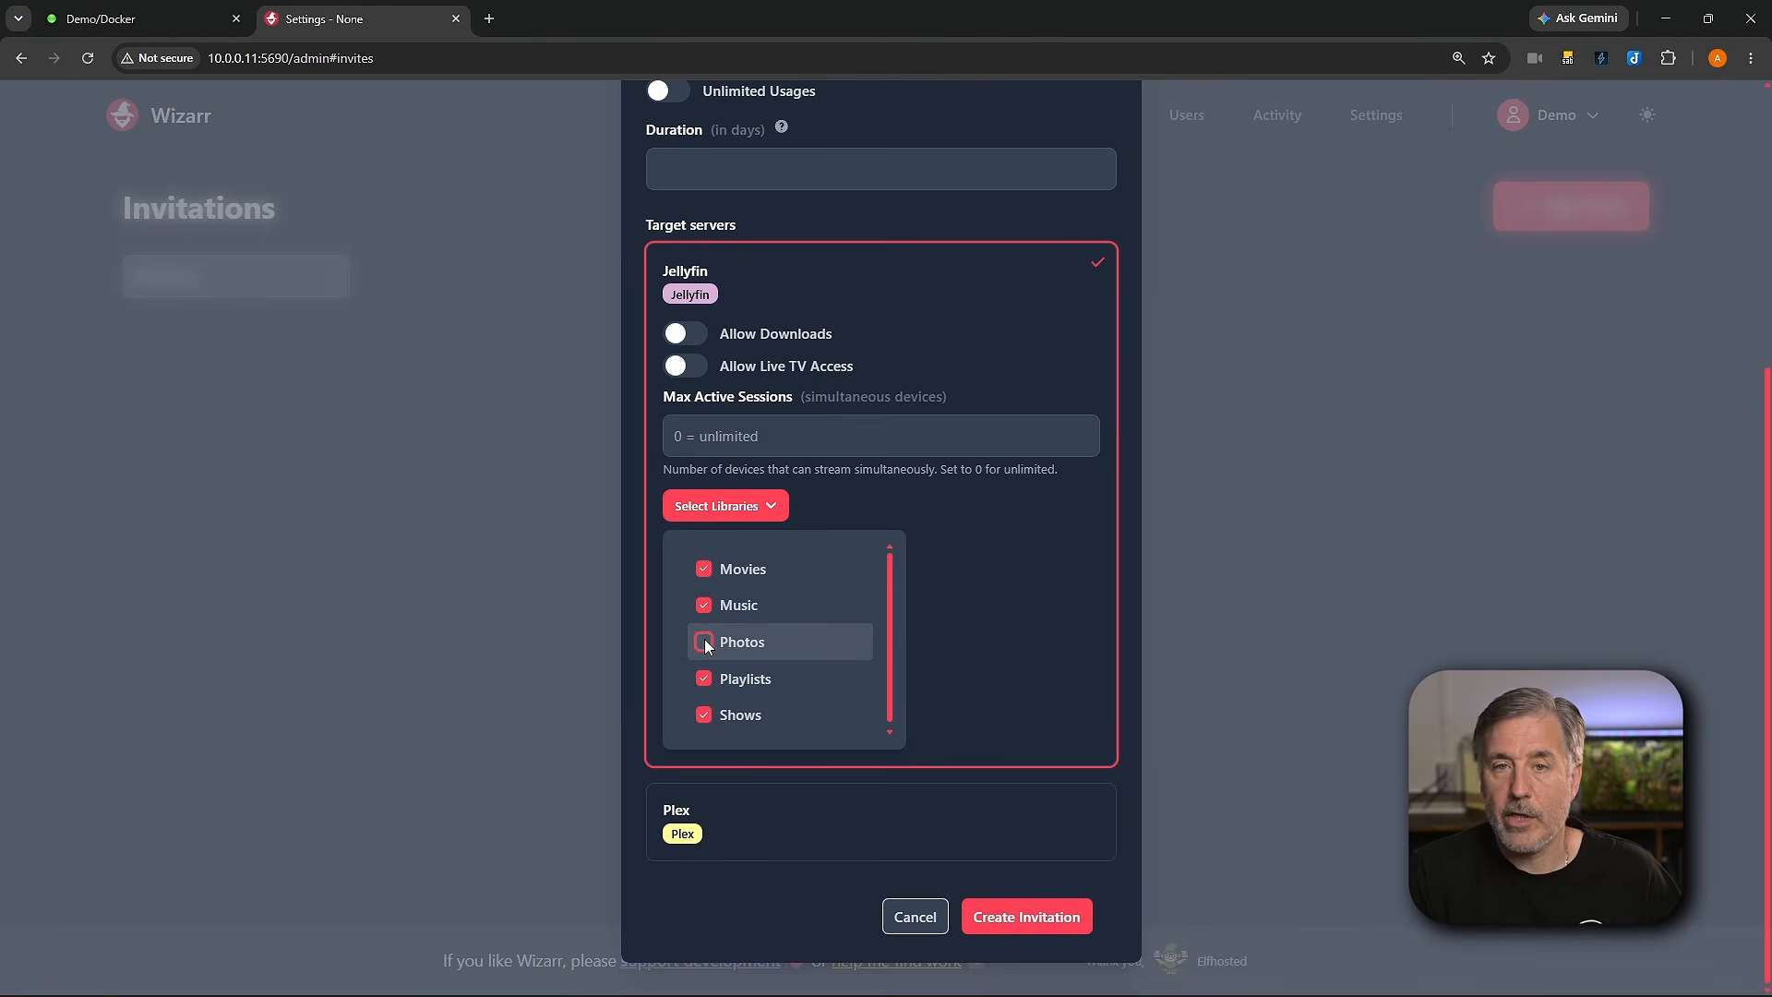
click(976, 563)
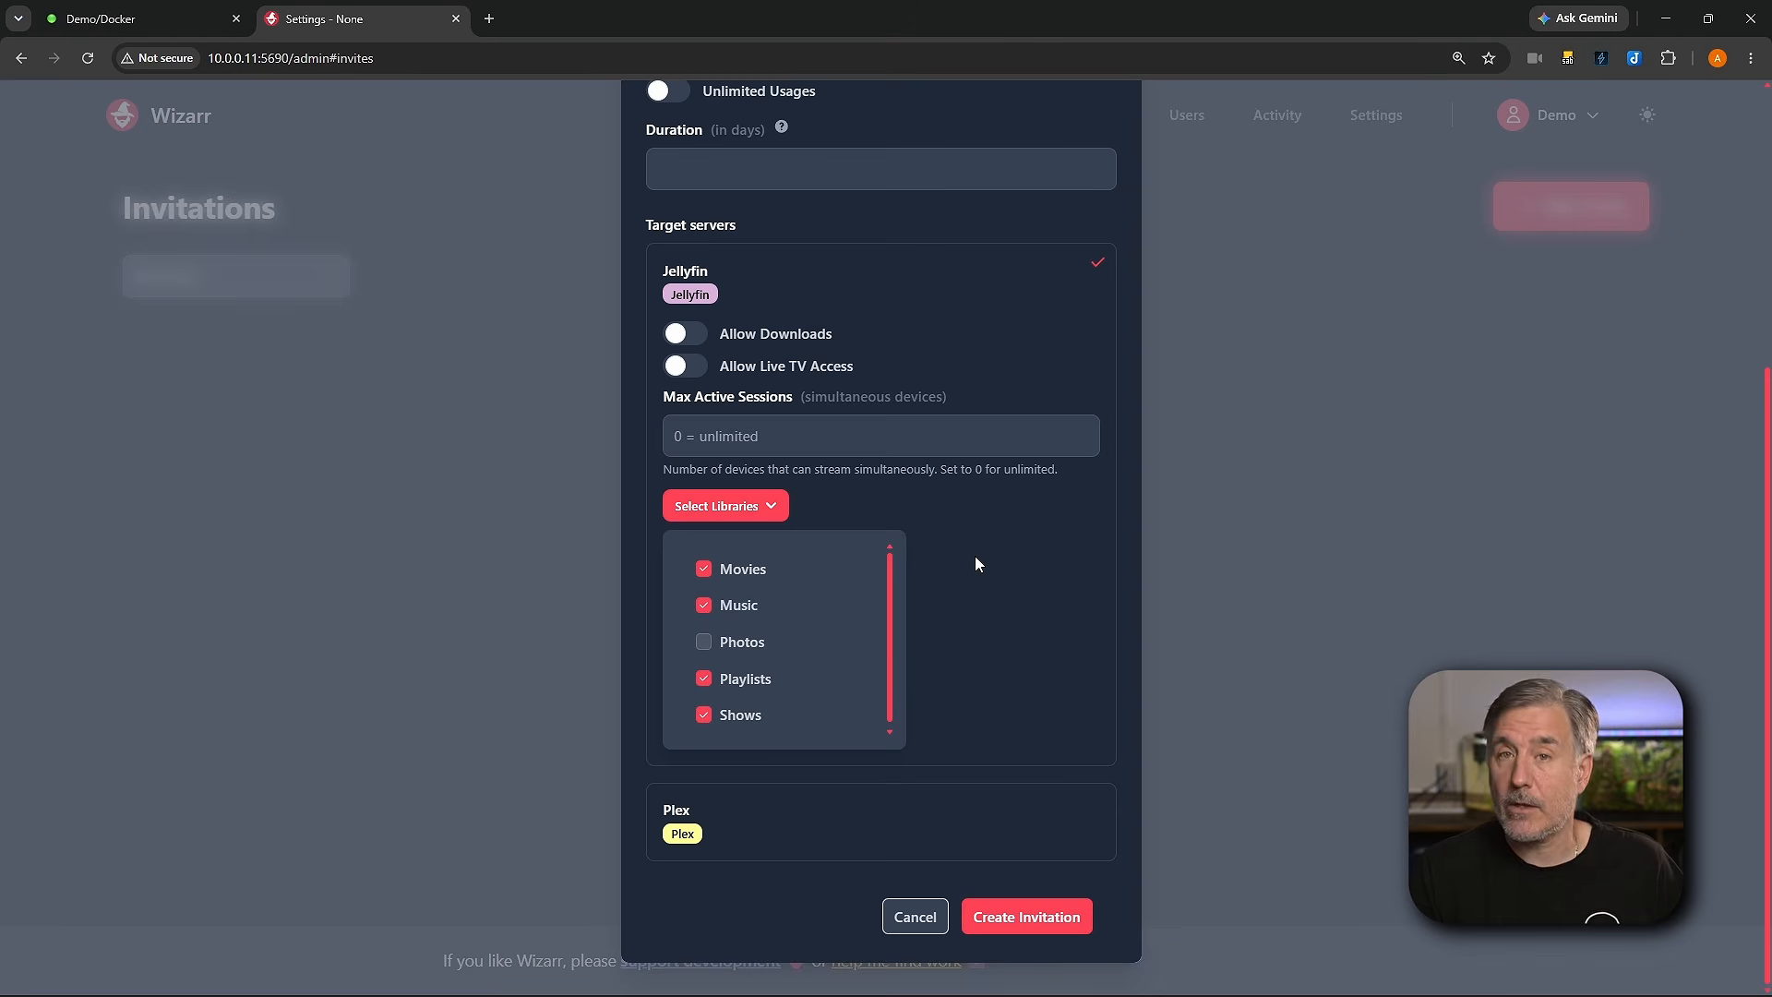
click(1026, 917)
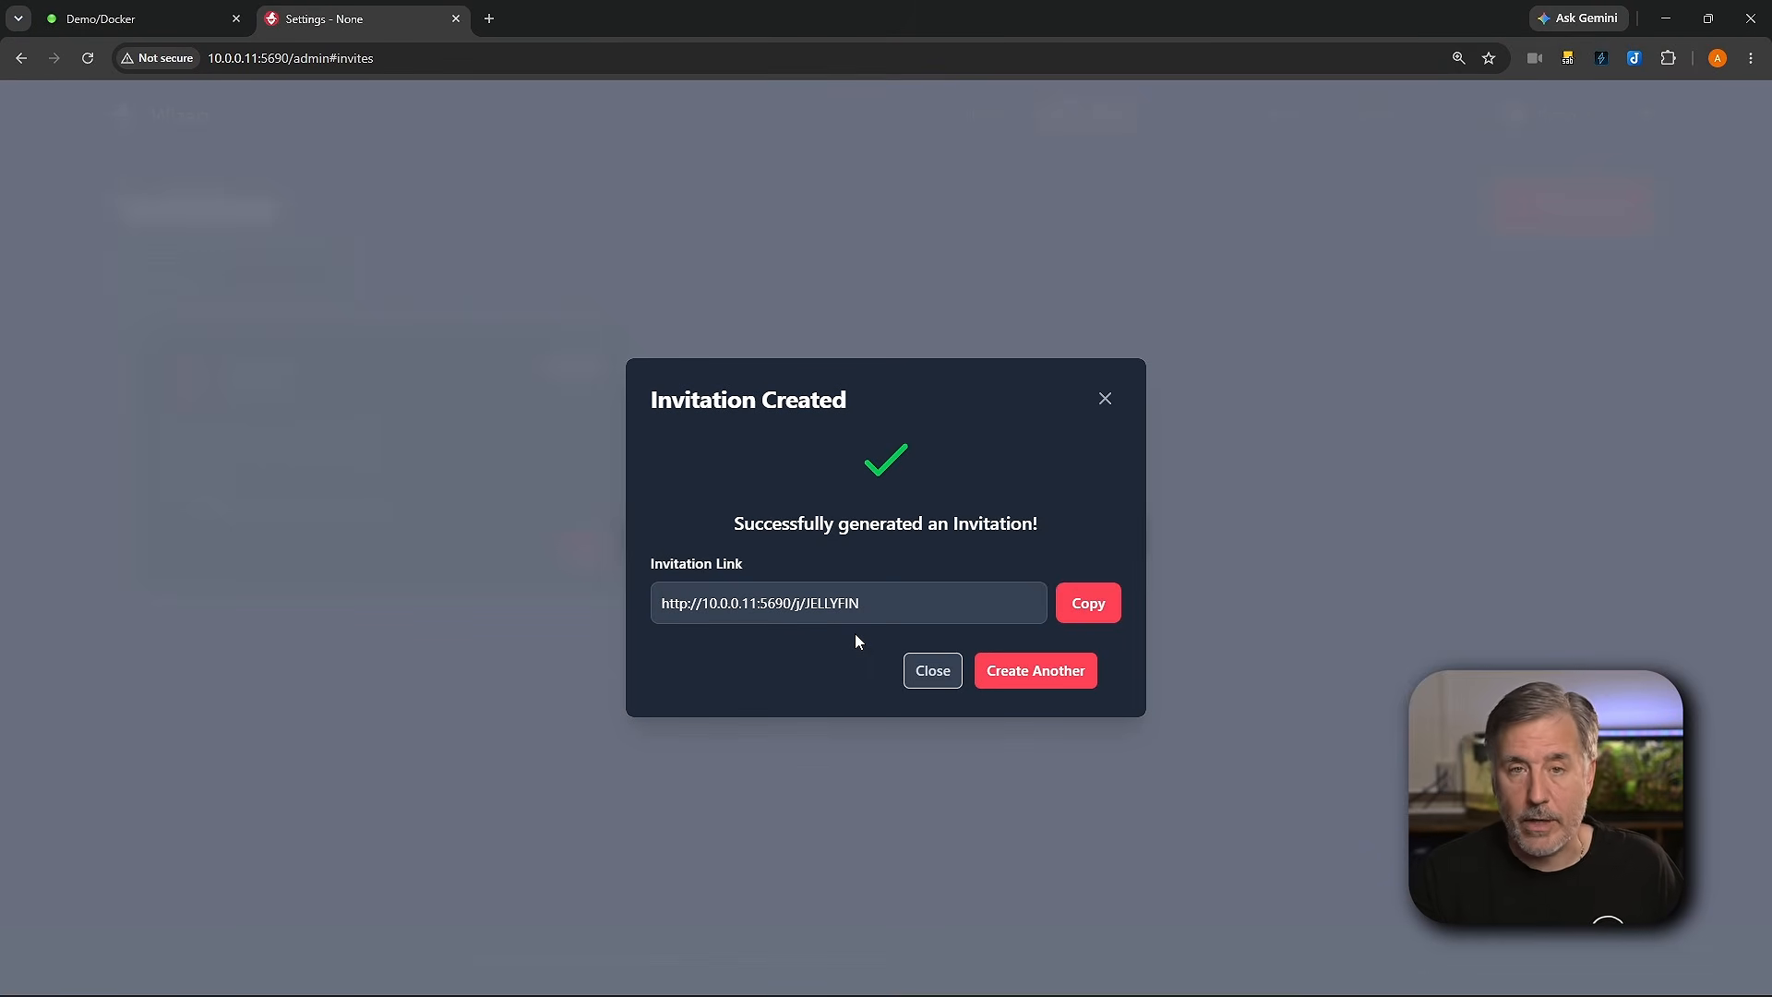
Step: Copy the invitation link and open it in a new browser tab
drag(868, 603, 827, 603)
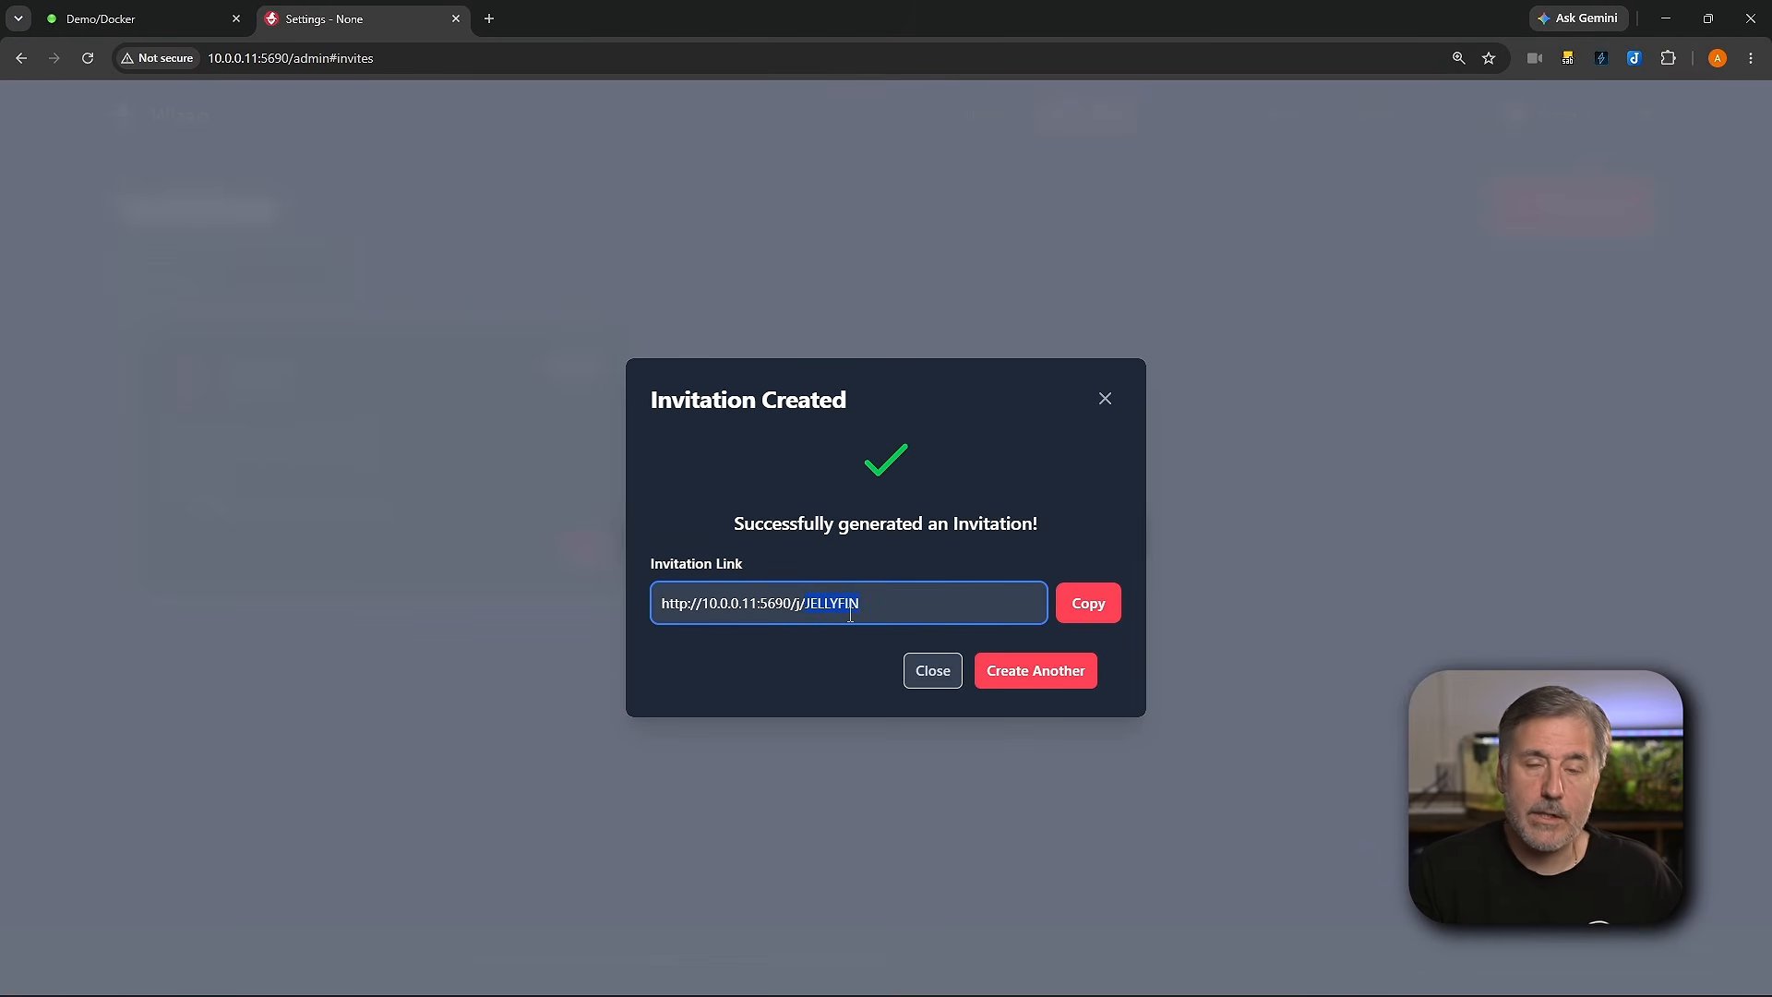
click(1086, 607)
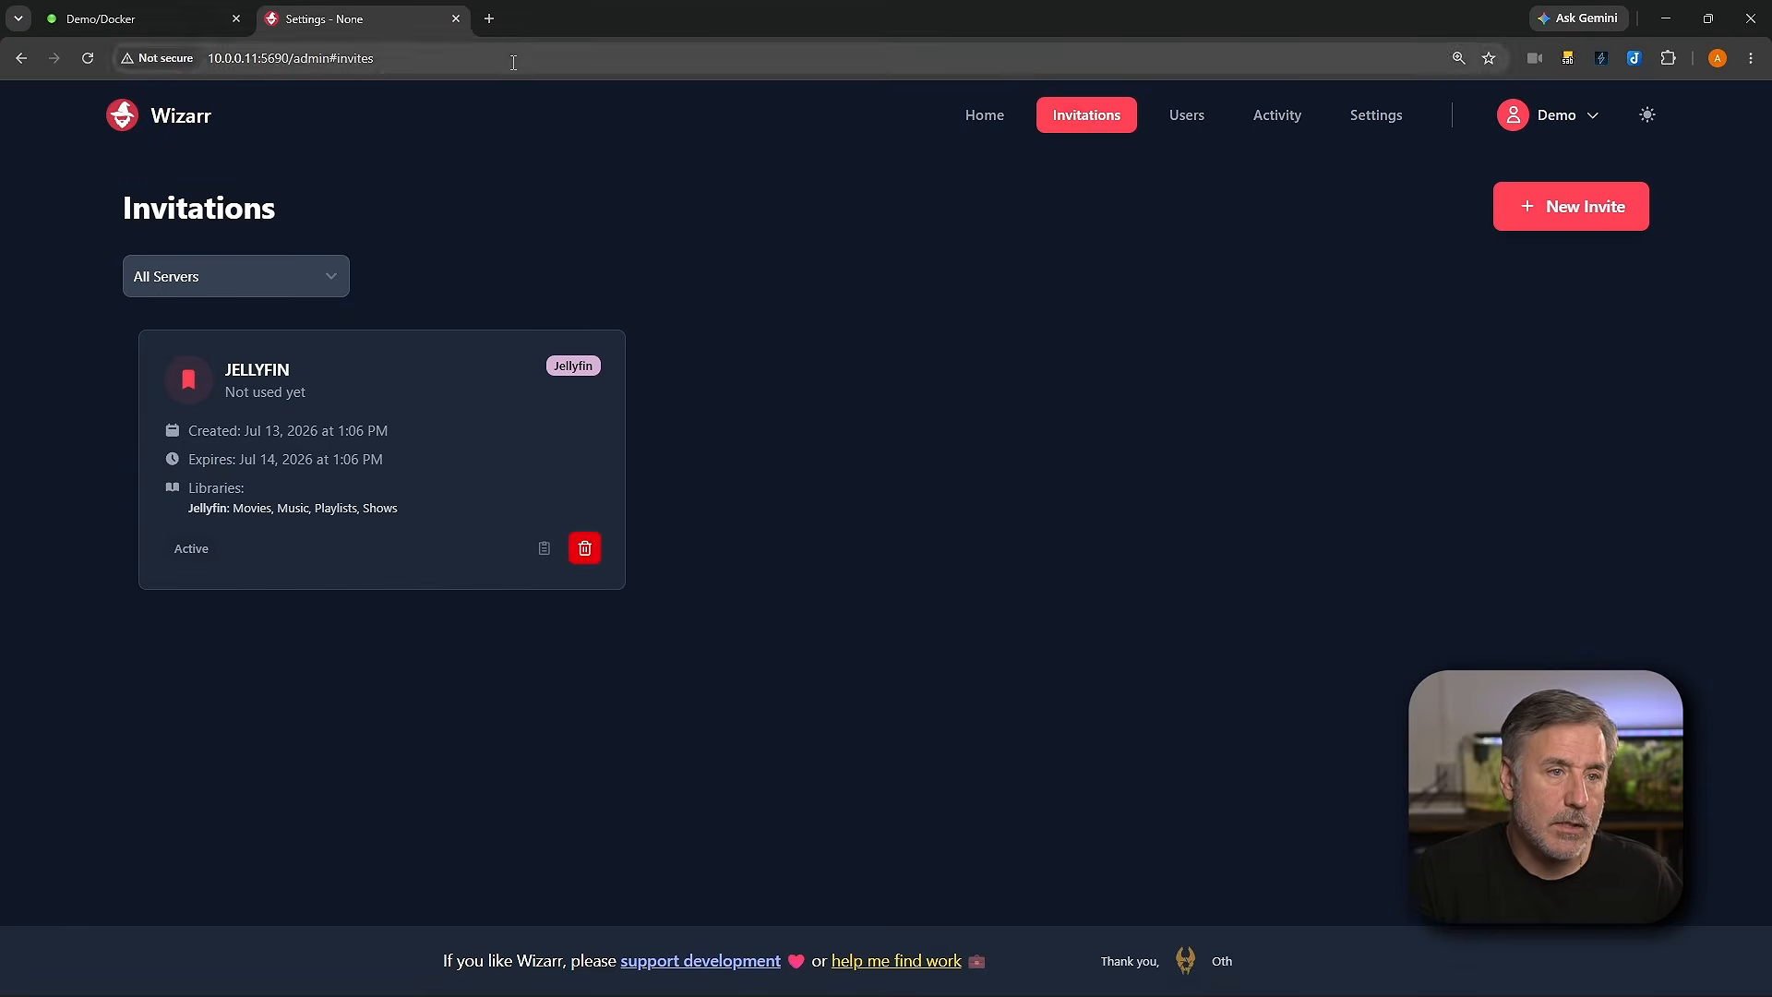
key(ctrl+t)
click(521, 65)
key(ctrl+v)
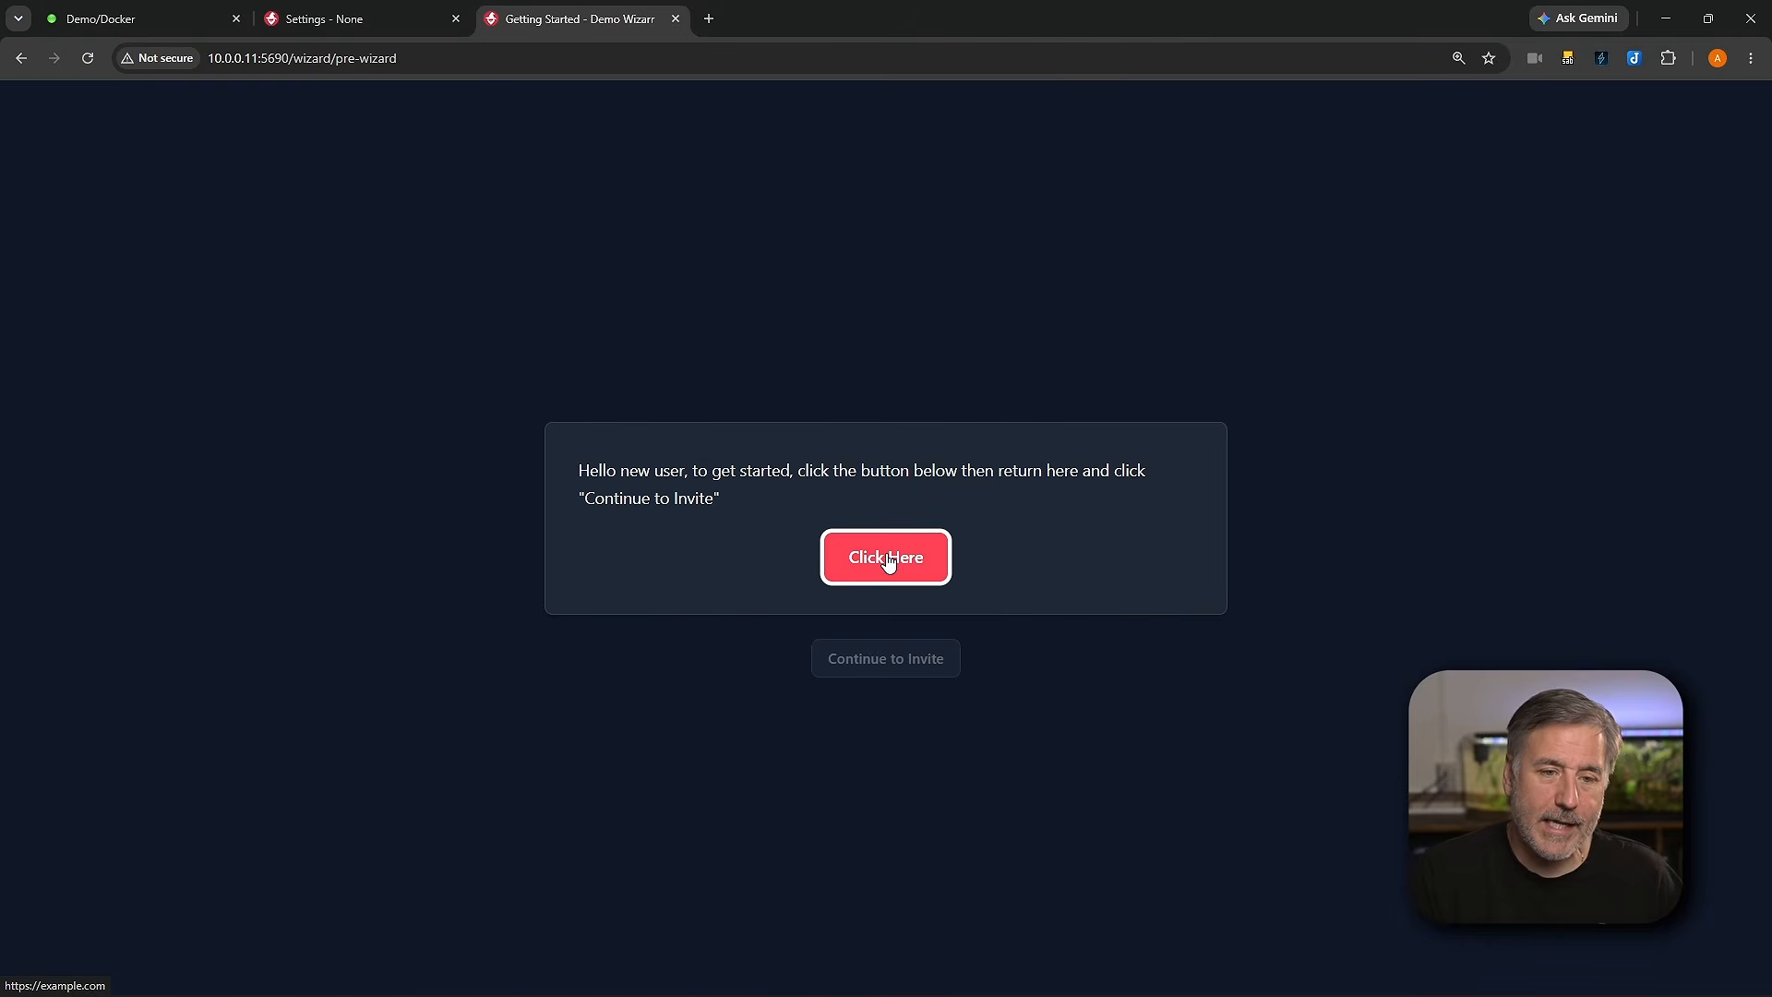
Step: Open the pre-wizard link, close its tab, and continue to the invite
click(886, 558)
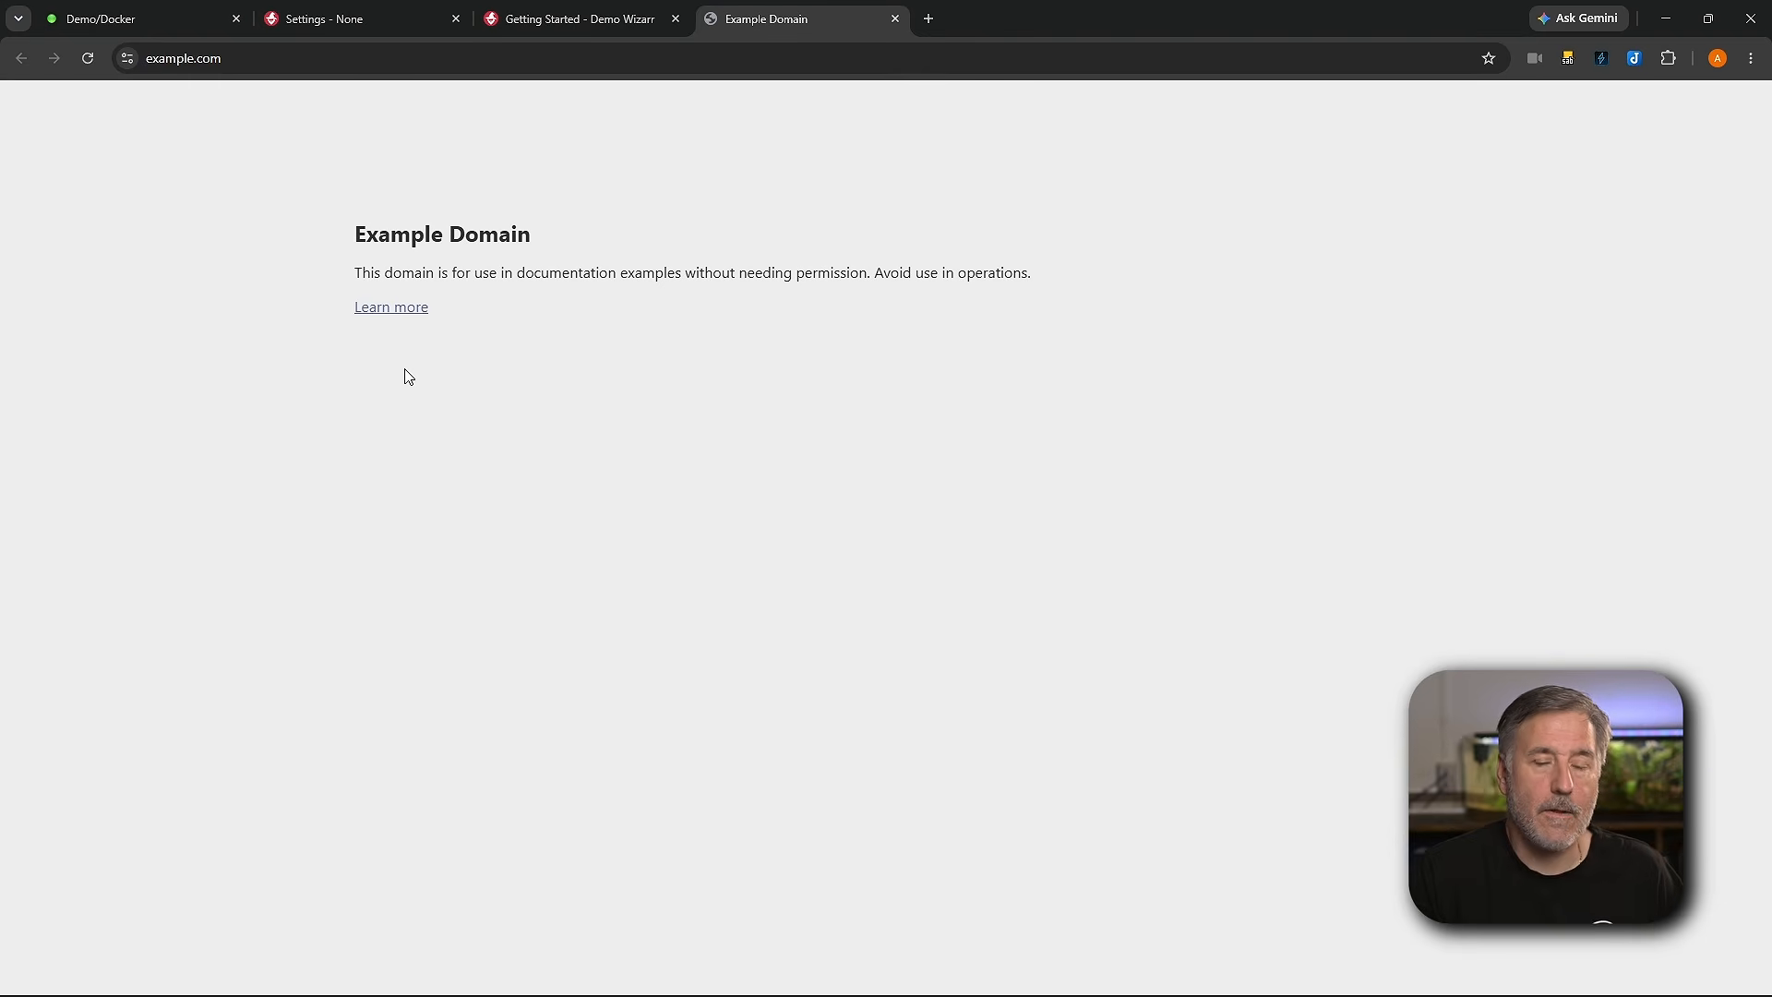
click(895, 18)
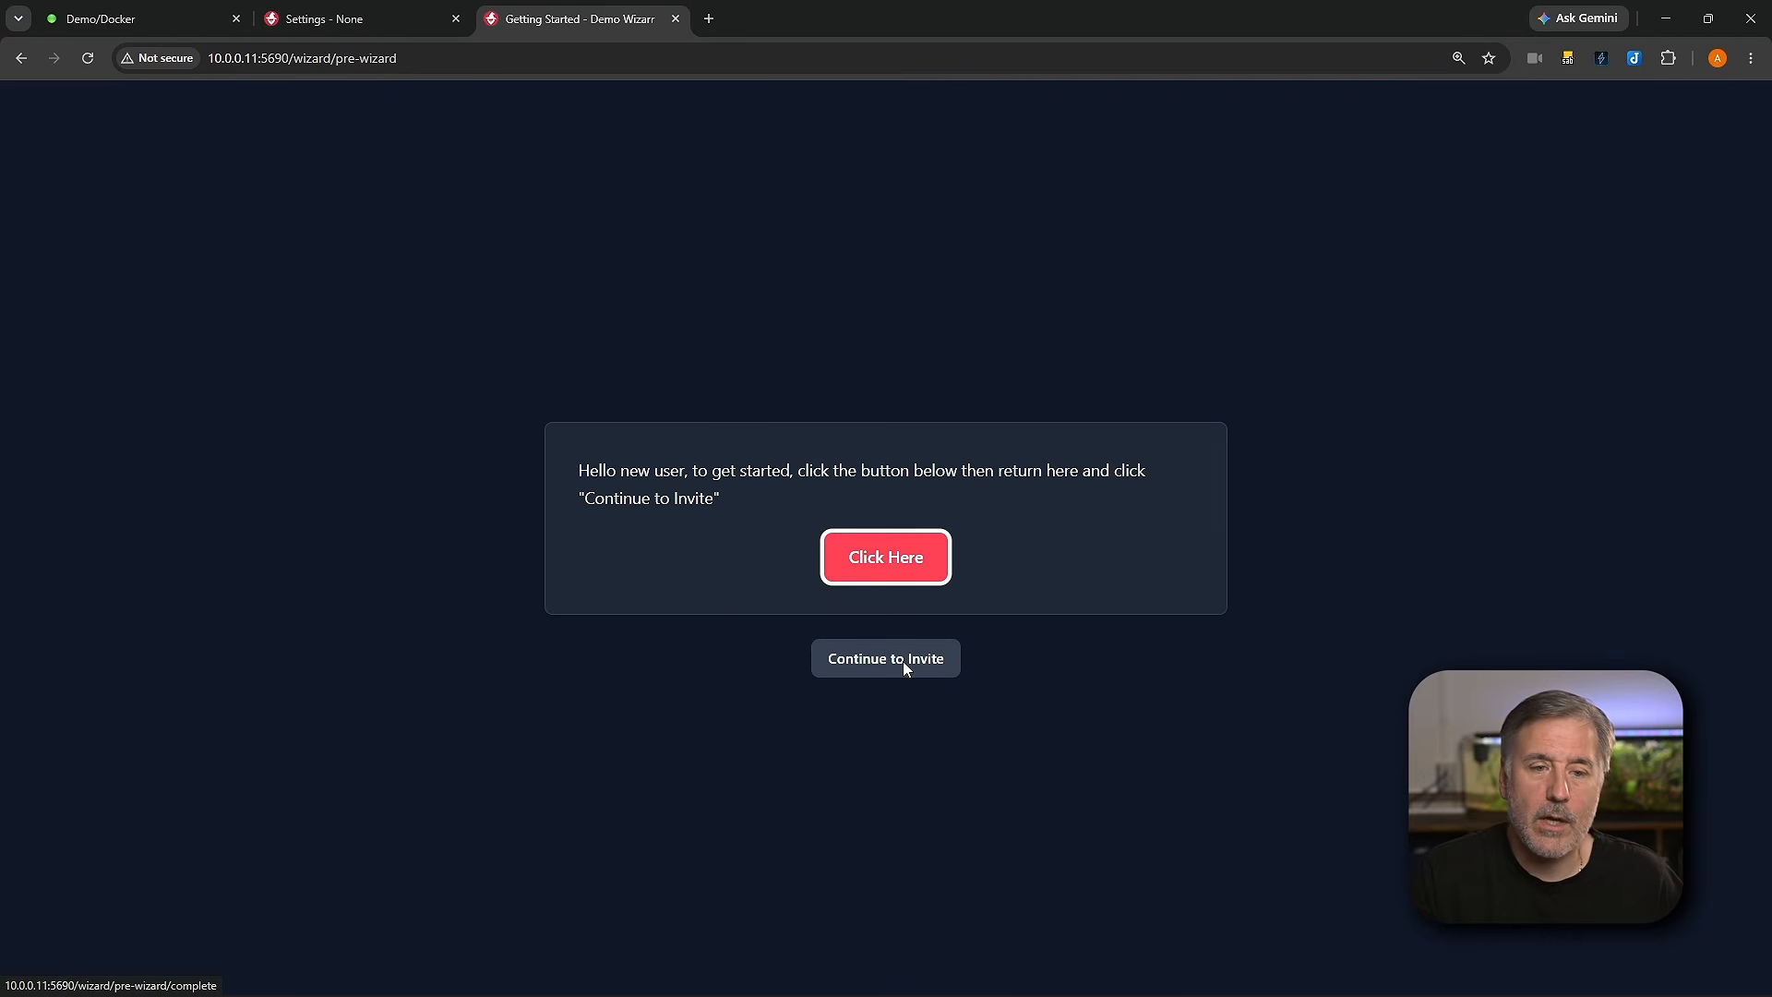
click(902, 661)
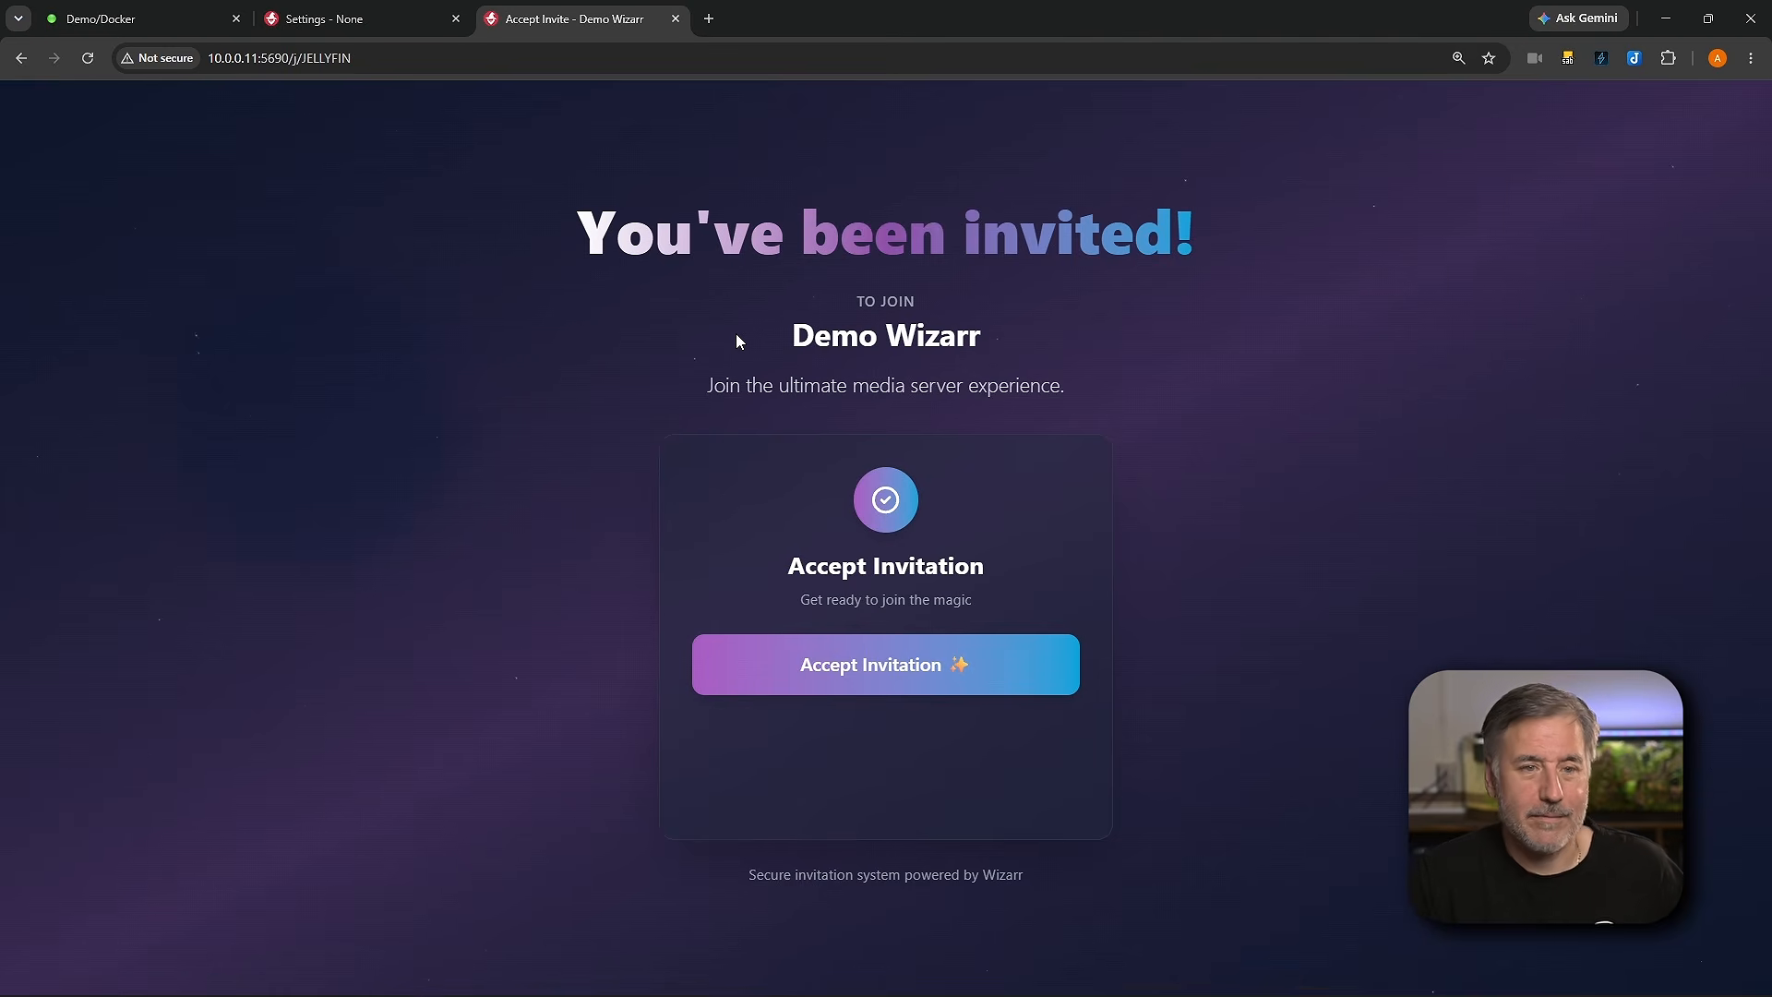
Step: Accept the invitation to join Demo Wizarr
drag(737, 340, 987, 340)
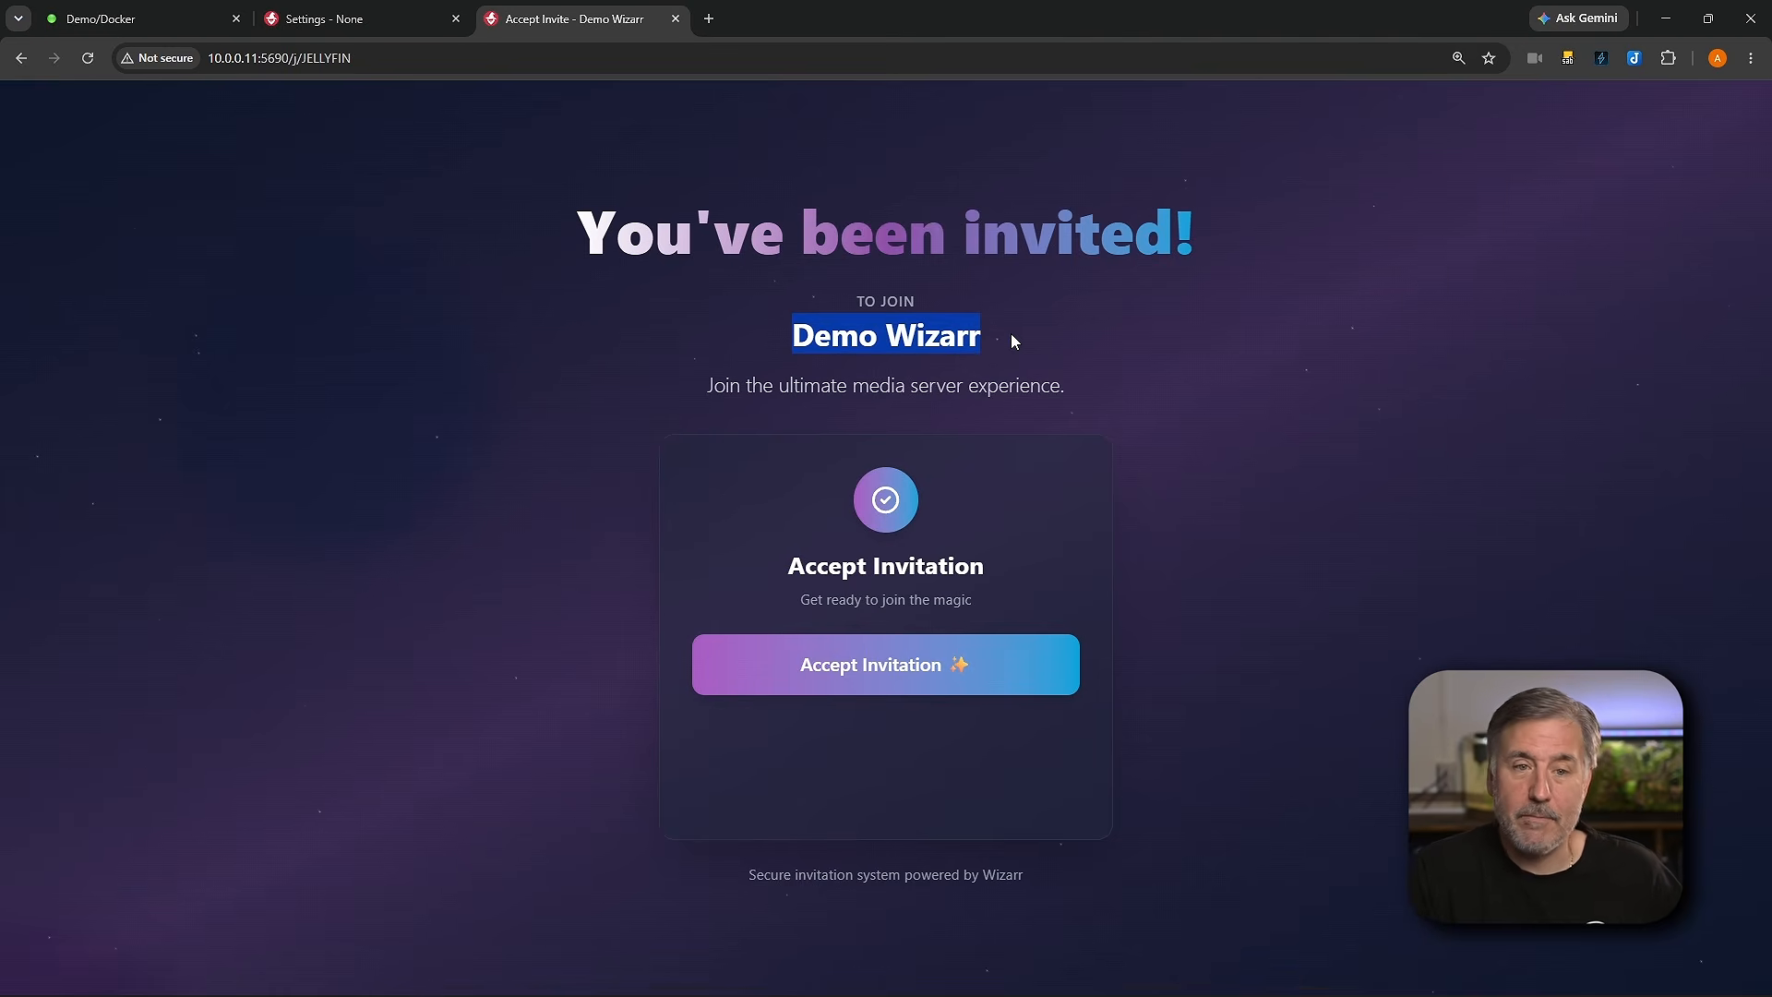
click(885, 683)
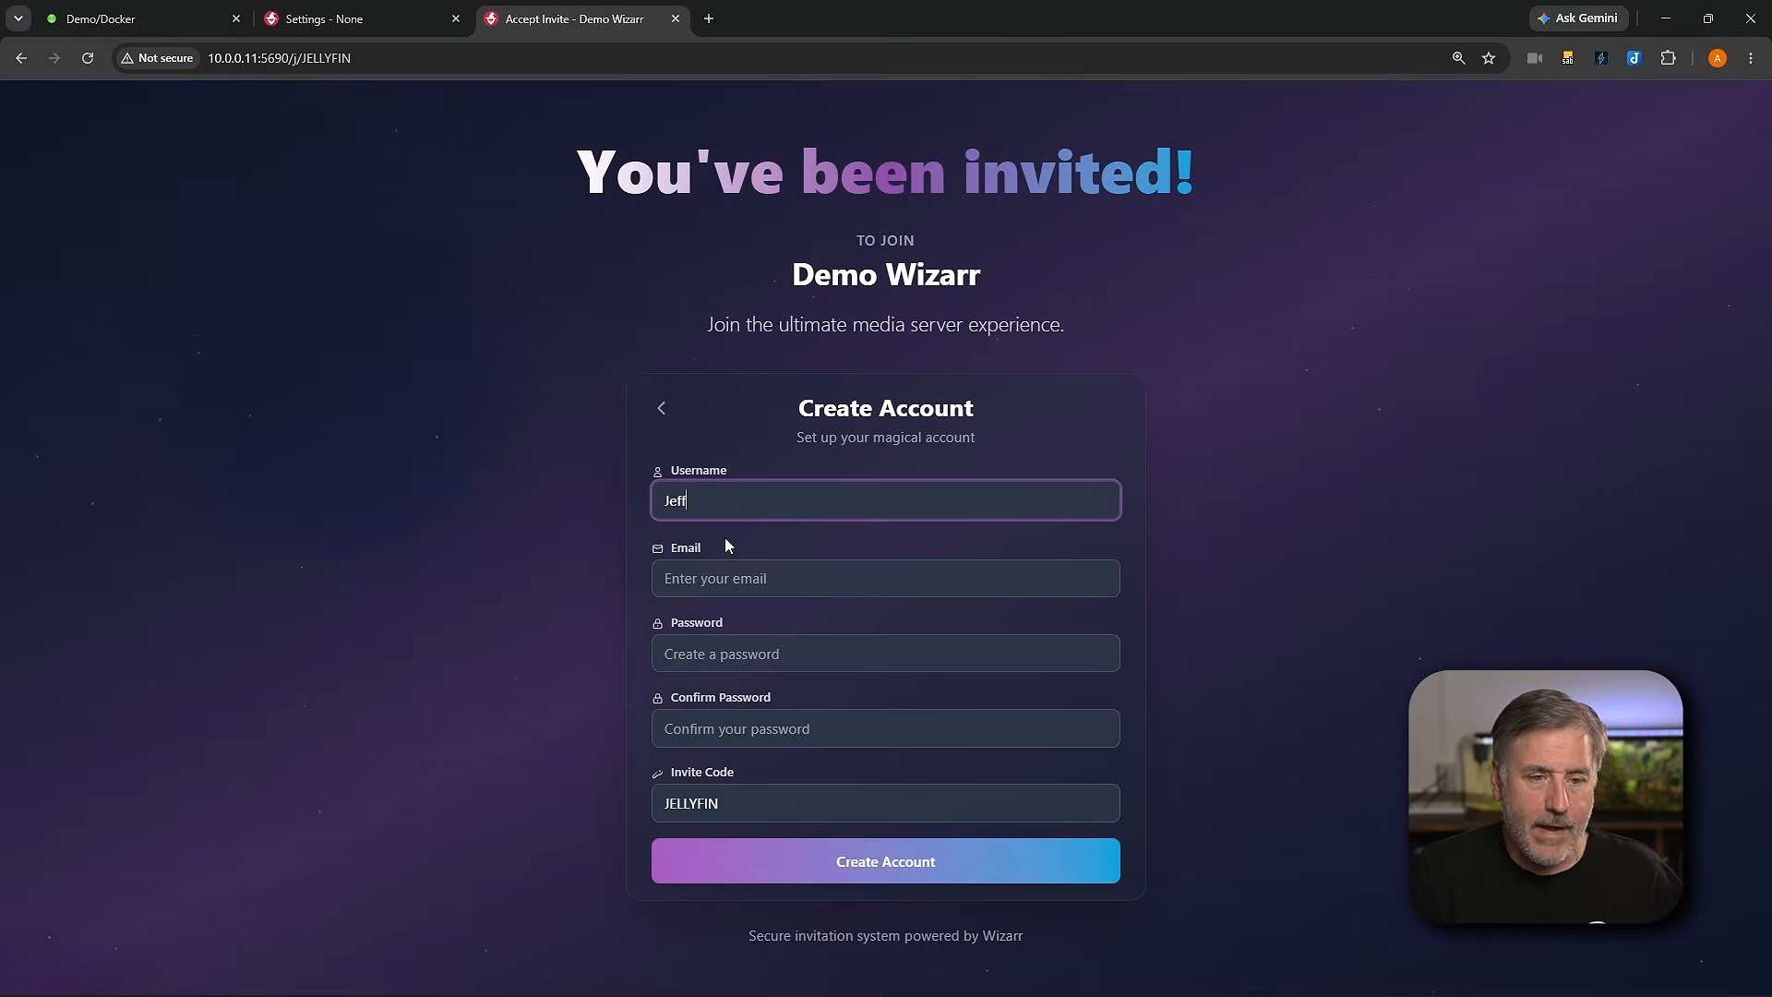
Step: Fill in the new user's e-mail address on the account form
click(722, 581)
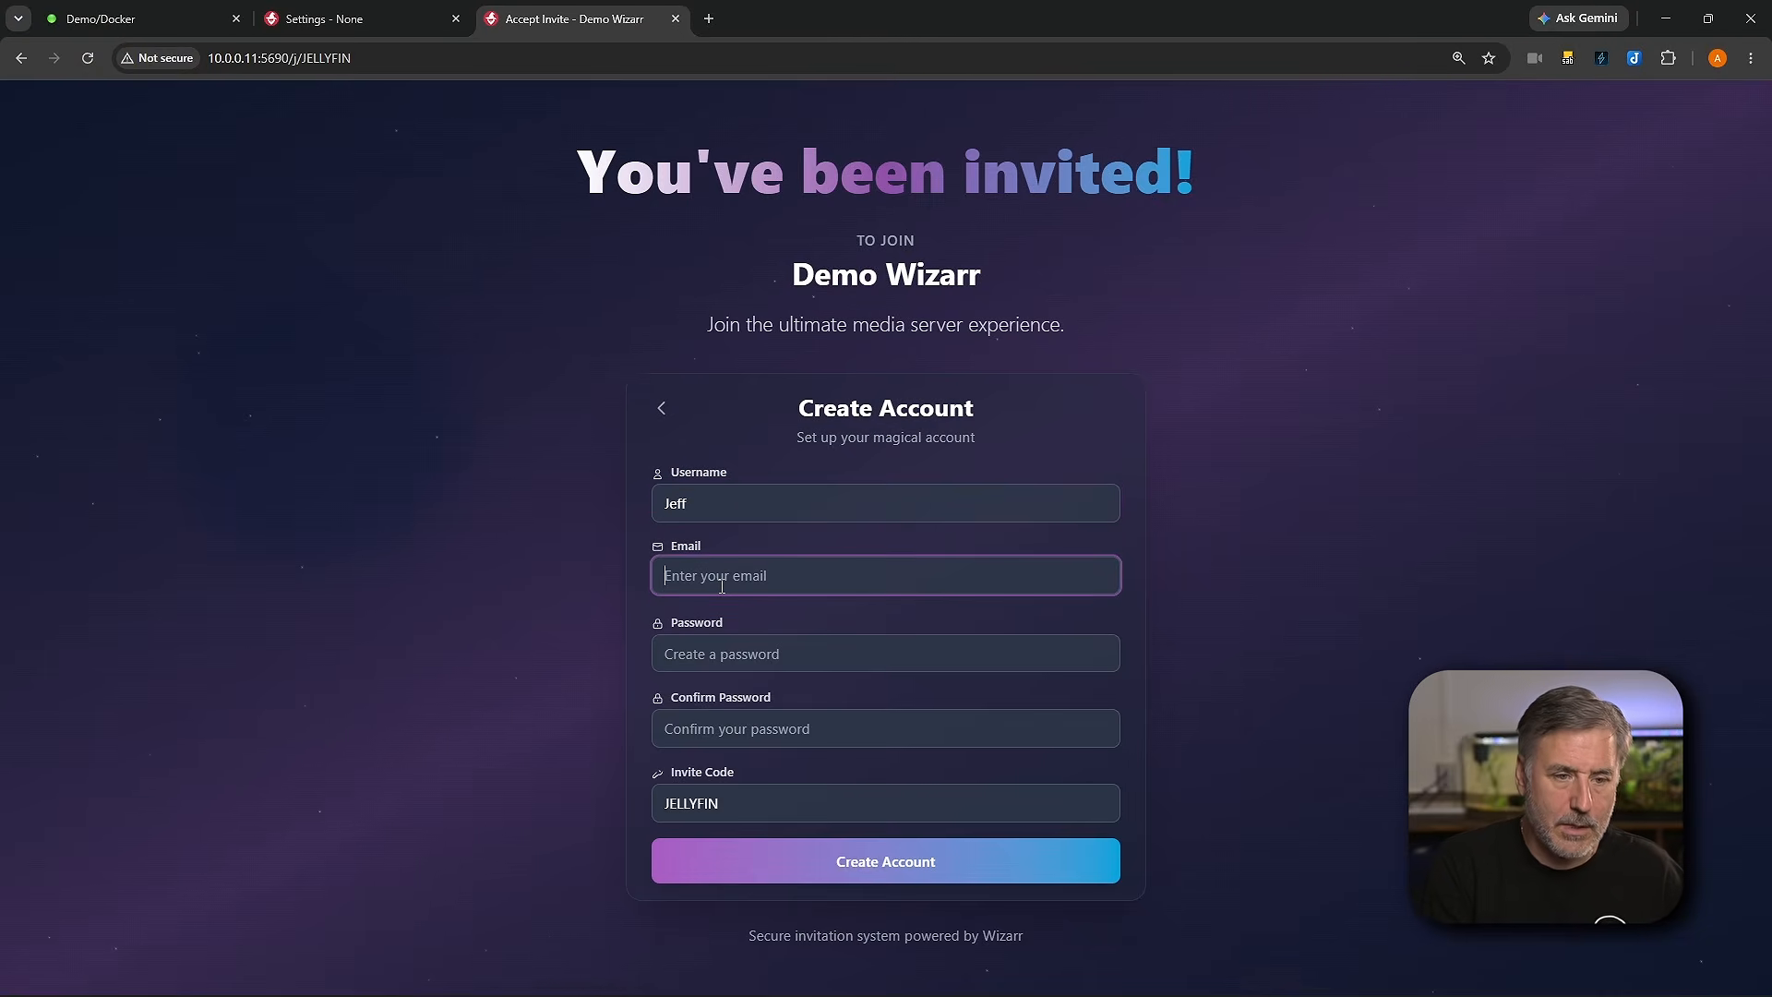
text(j)
key(BackSpace)
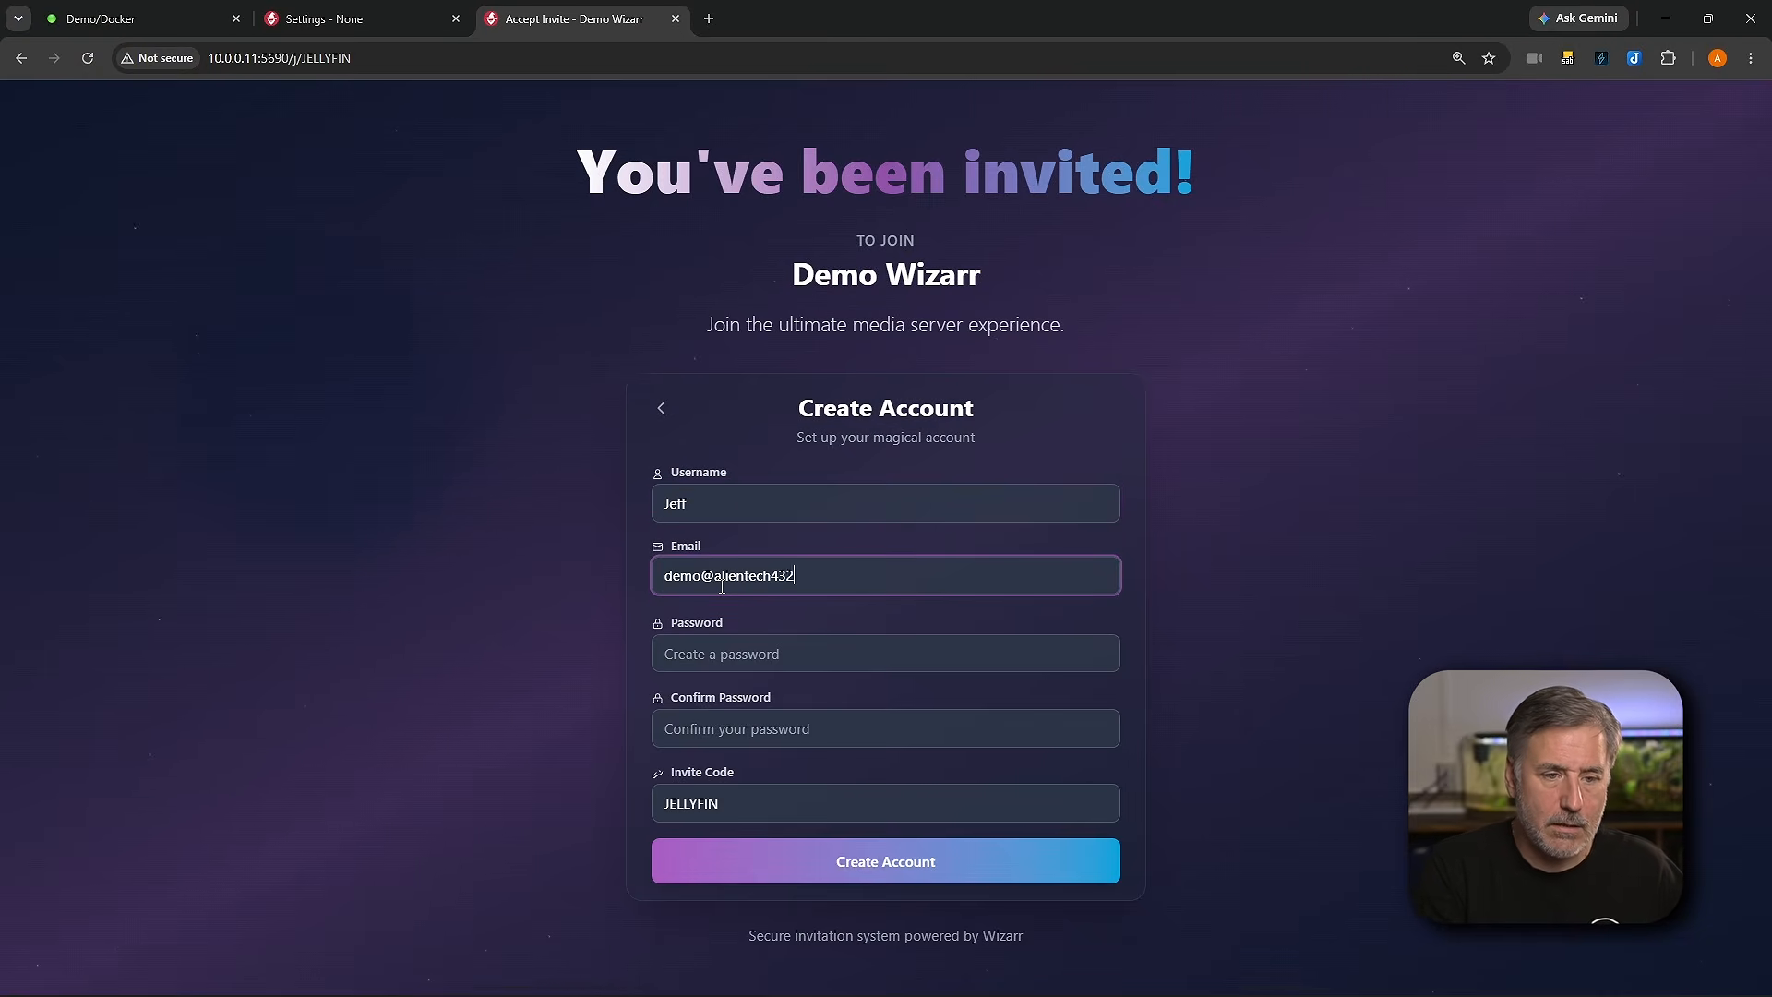
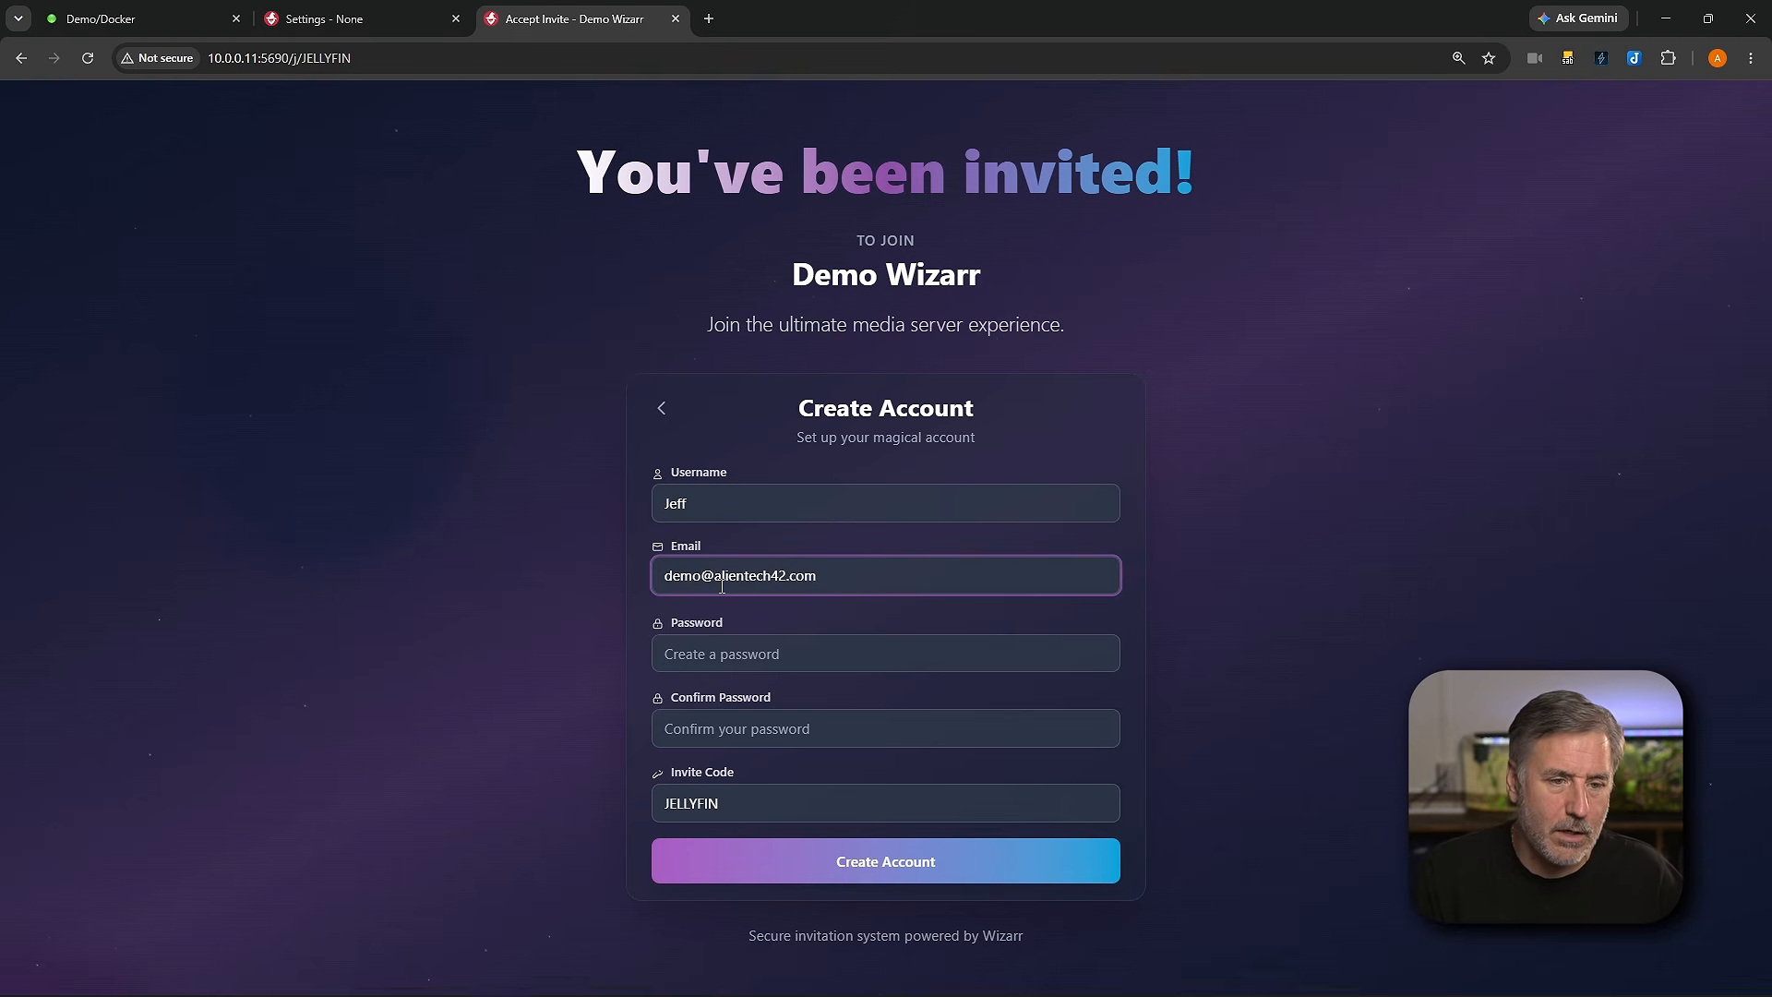
Step: Enter and confirm the account password, then create the account
click(734, 657)
text(********)
key(Tab)
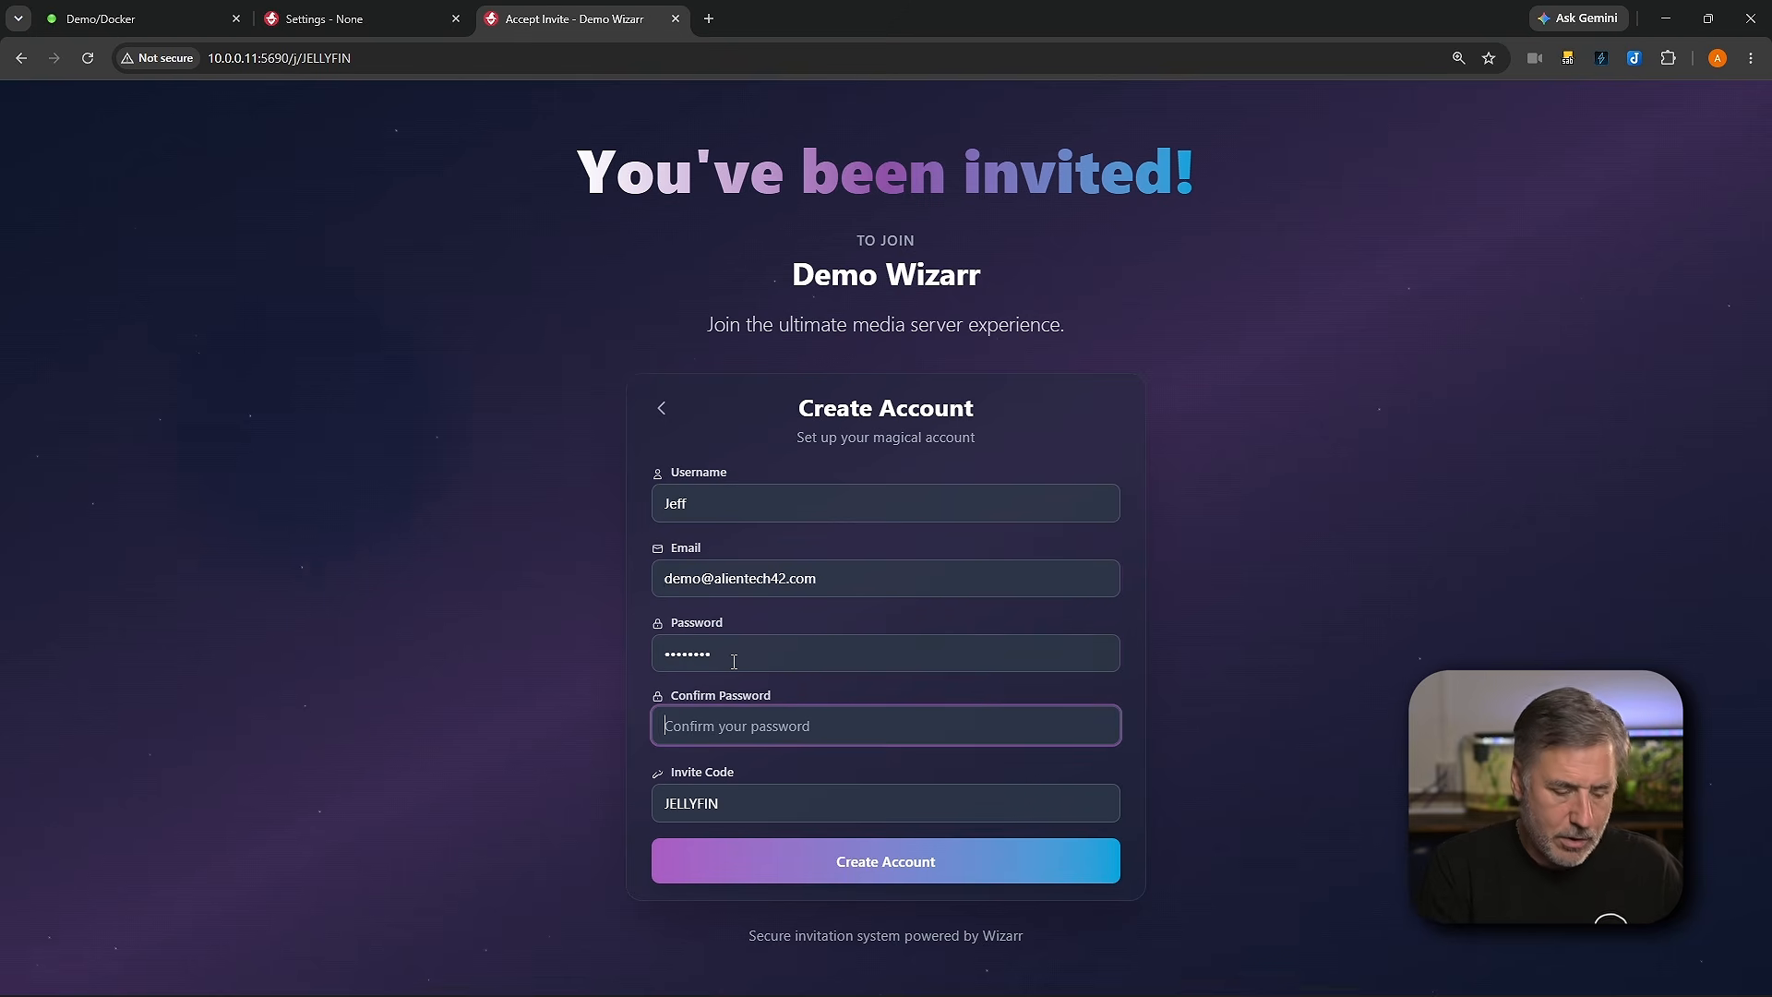
text(********)
click(882, 861)
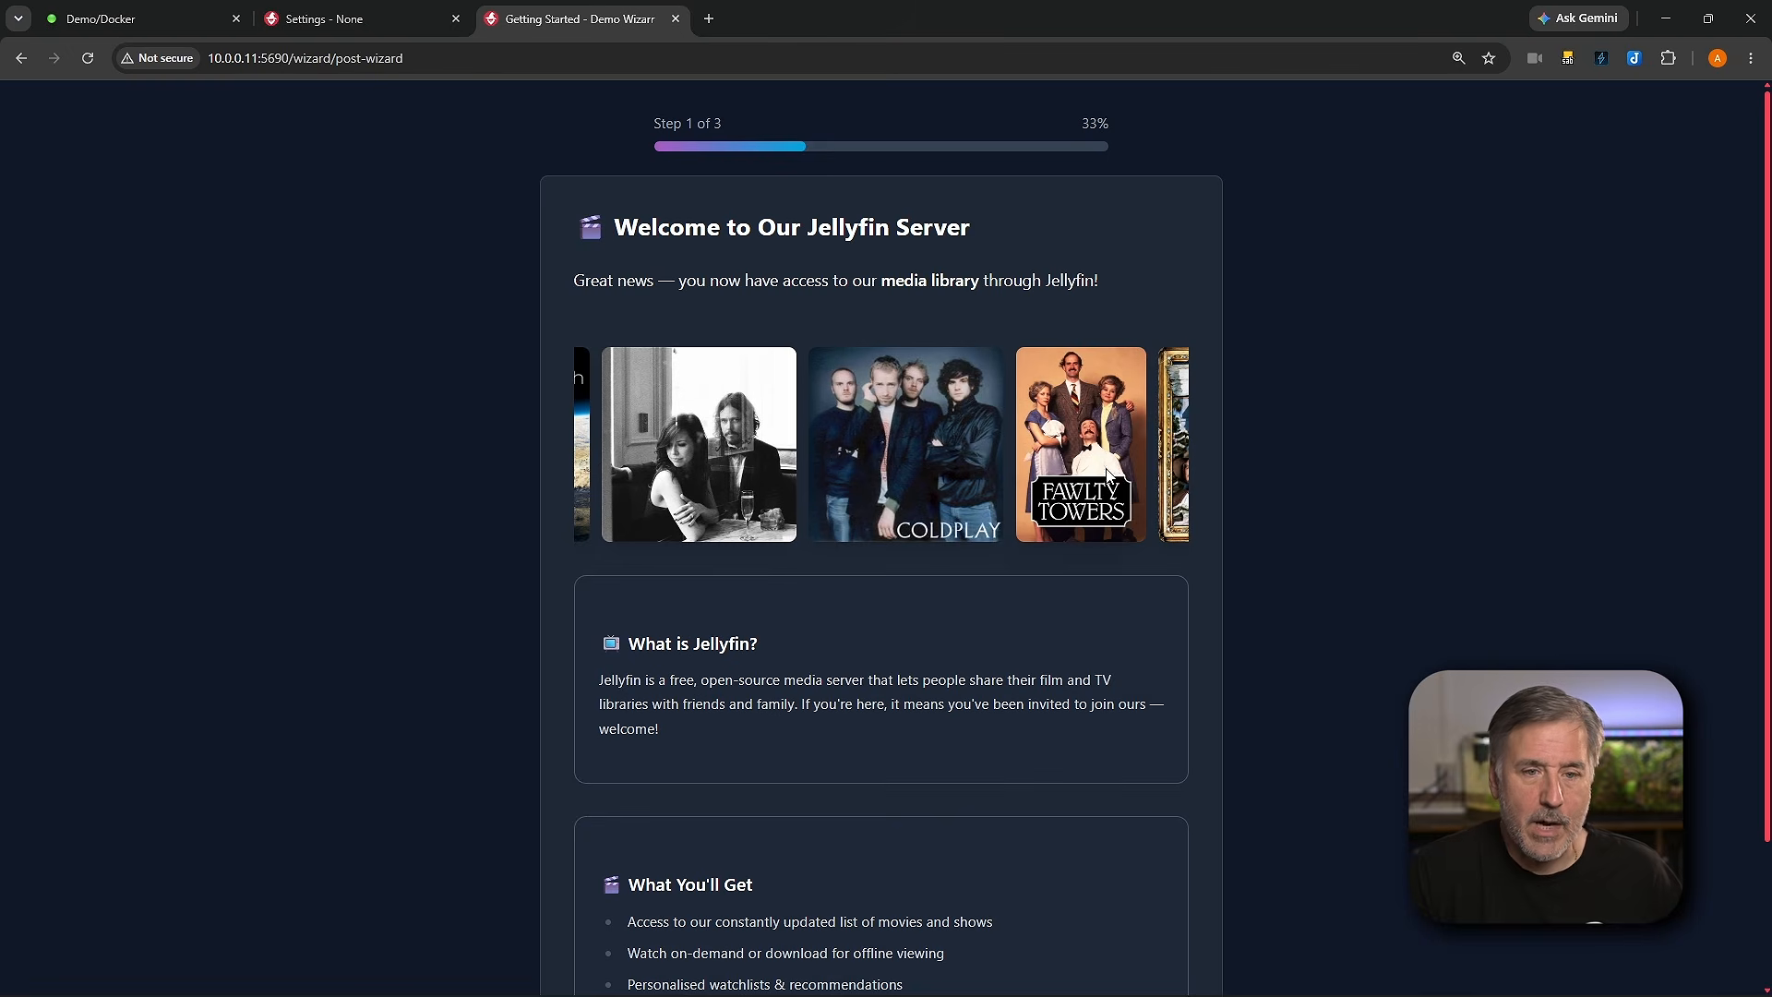
Step: Advance through the welcome wizard and open Jellyfin
scroll(771, 661, down, 2)
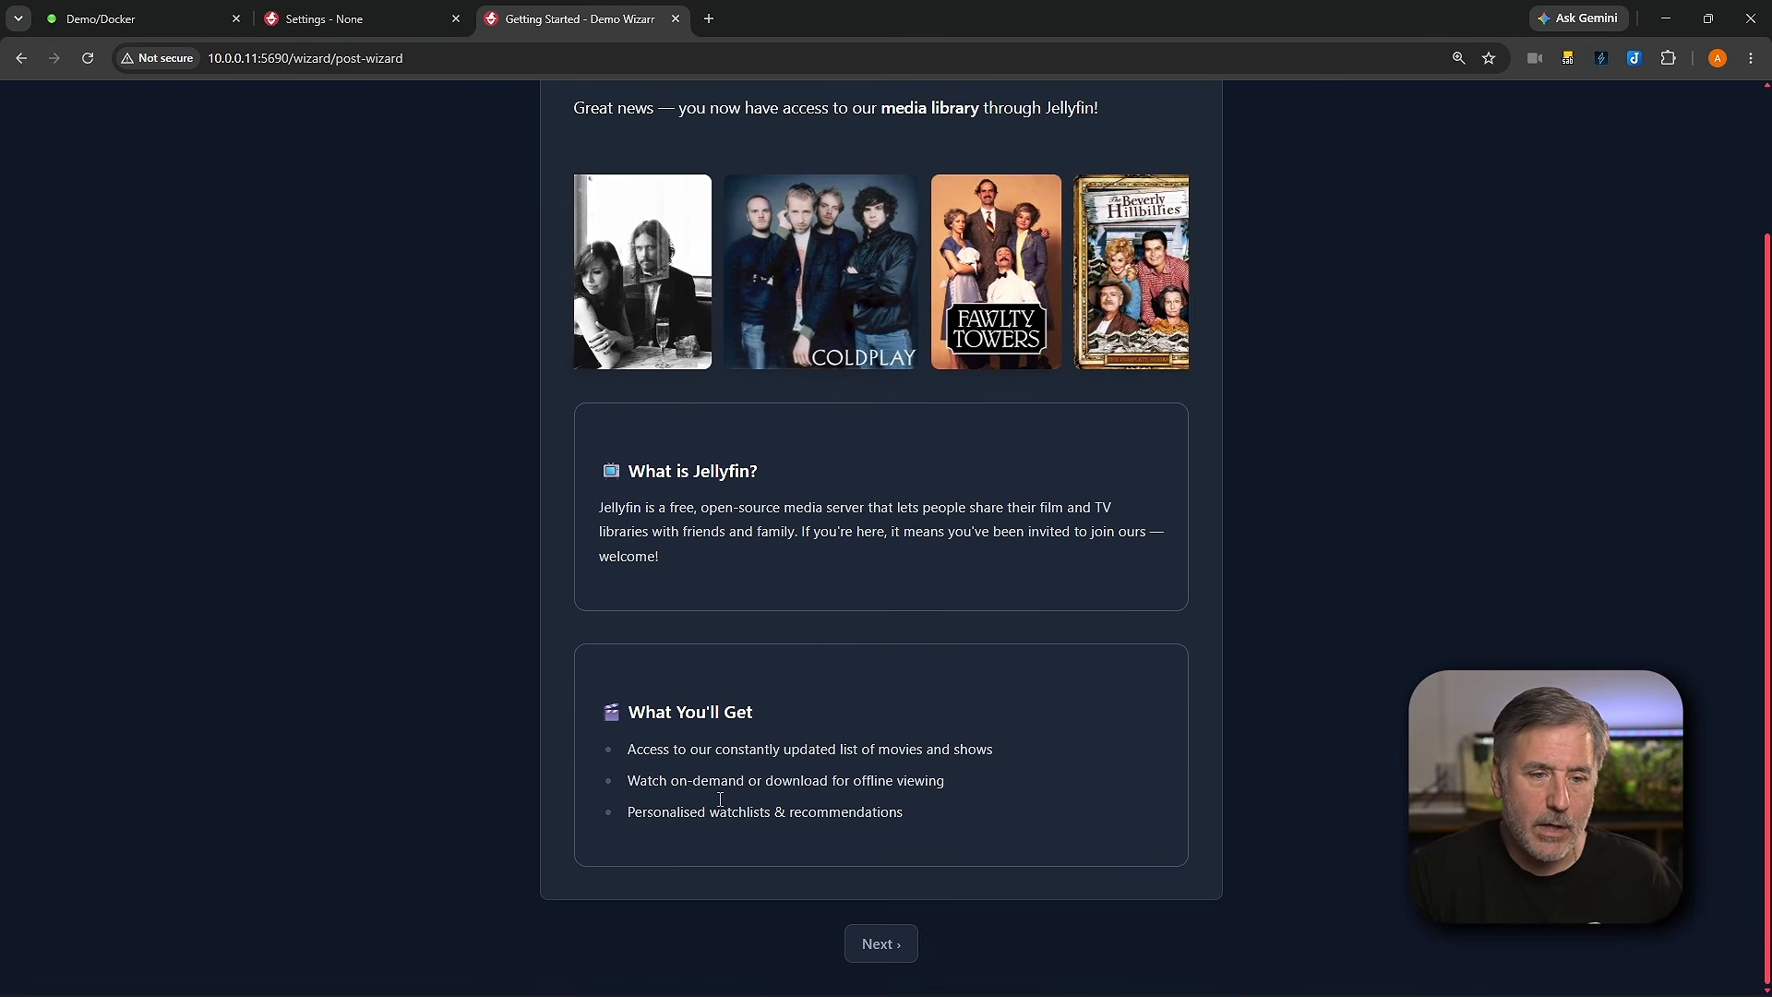
click(879, 942)
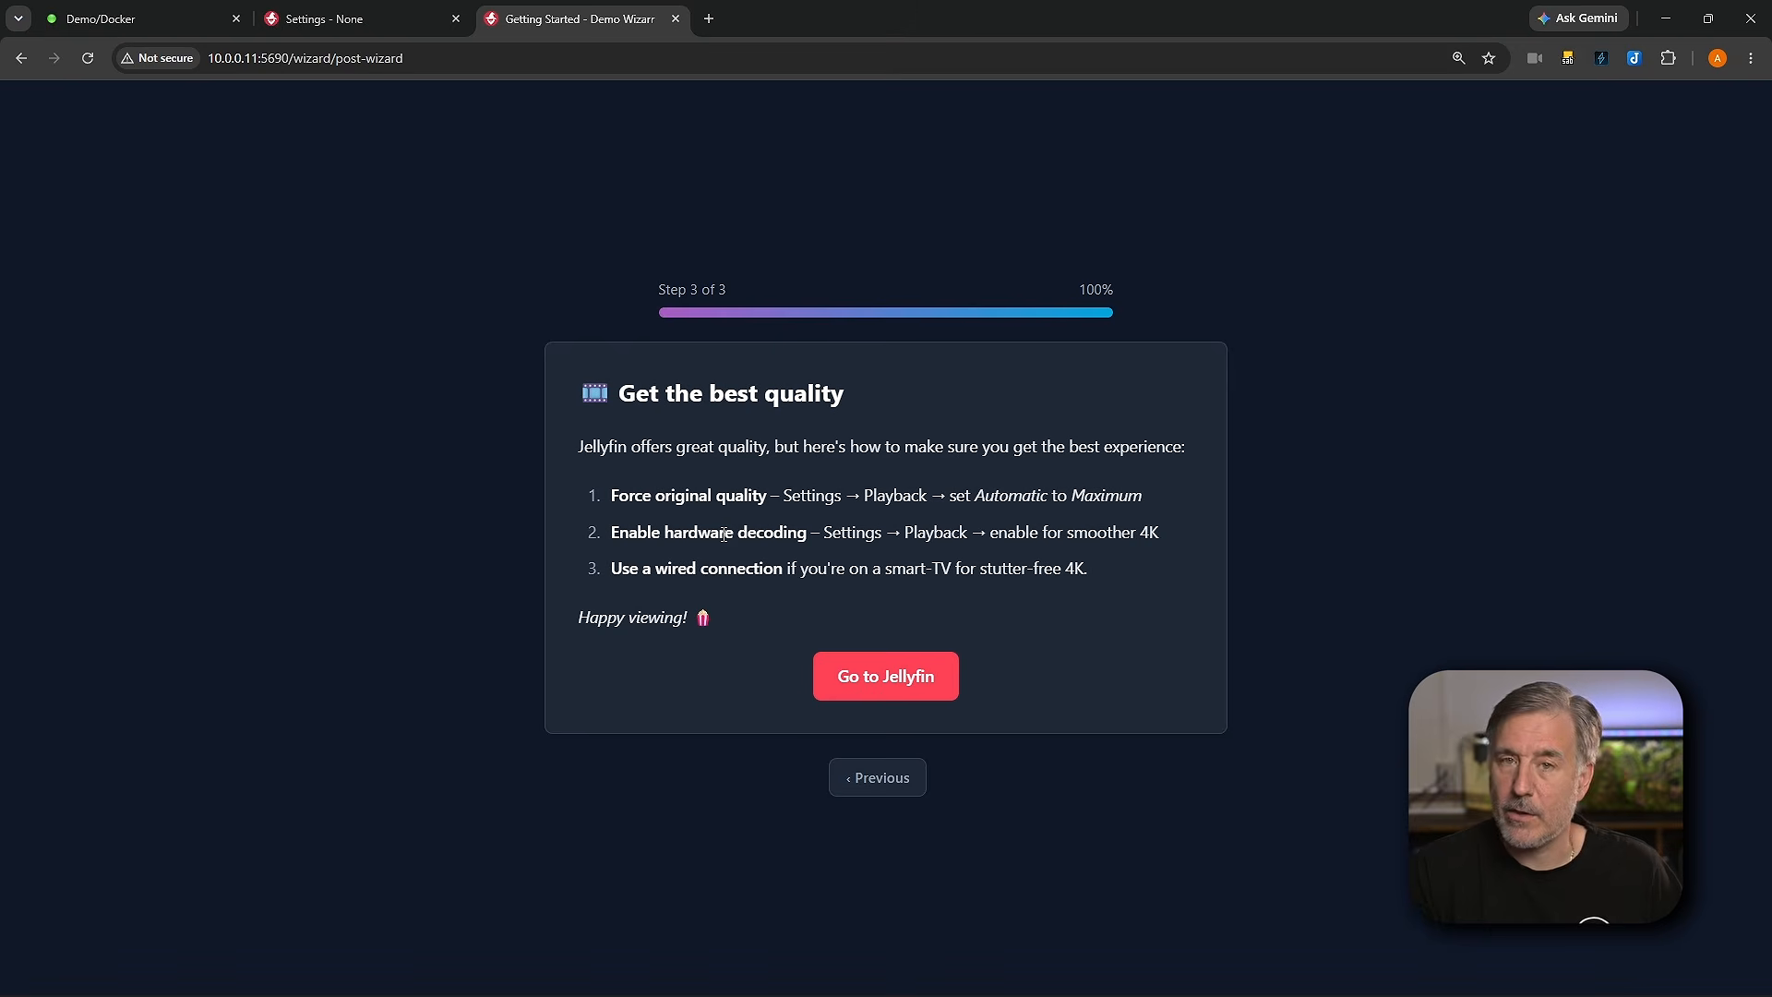
click(919, 687)
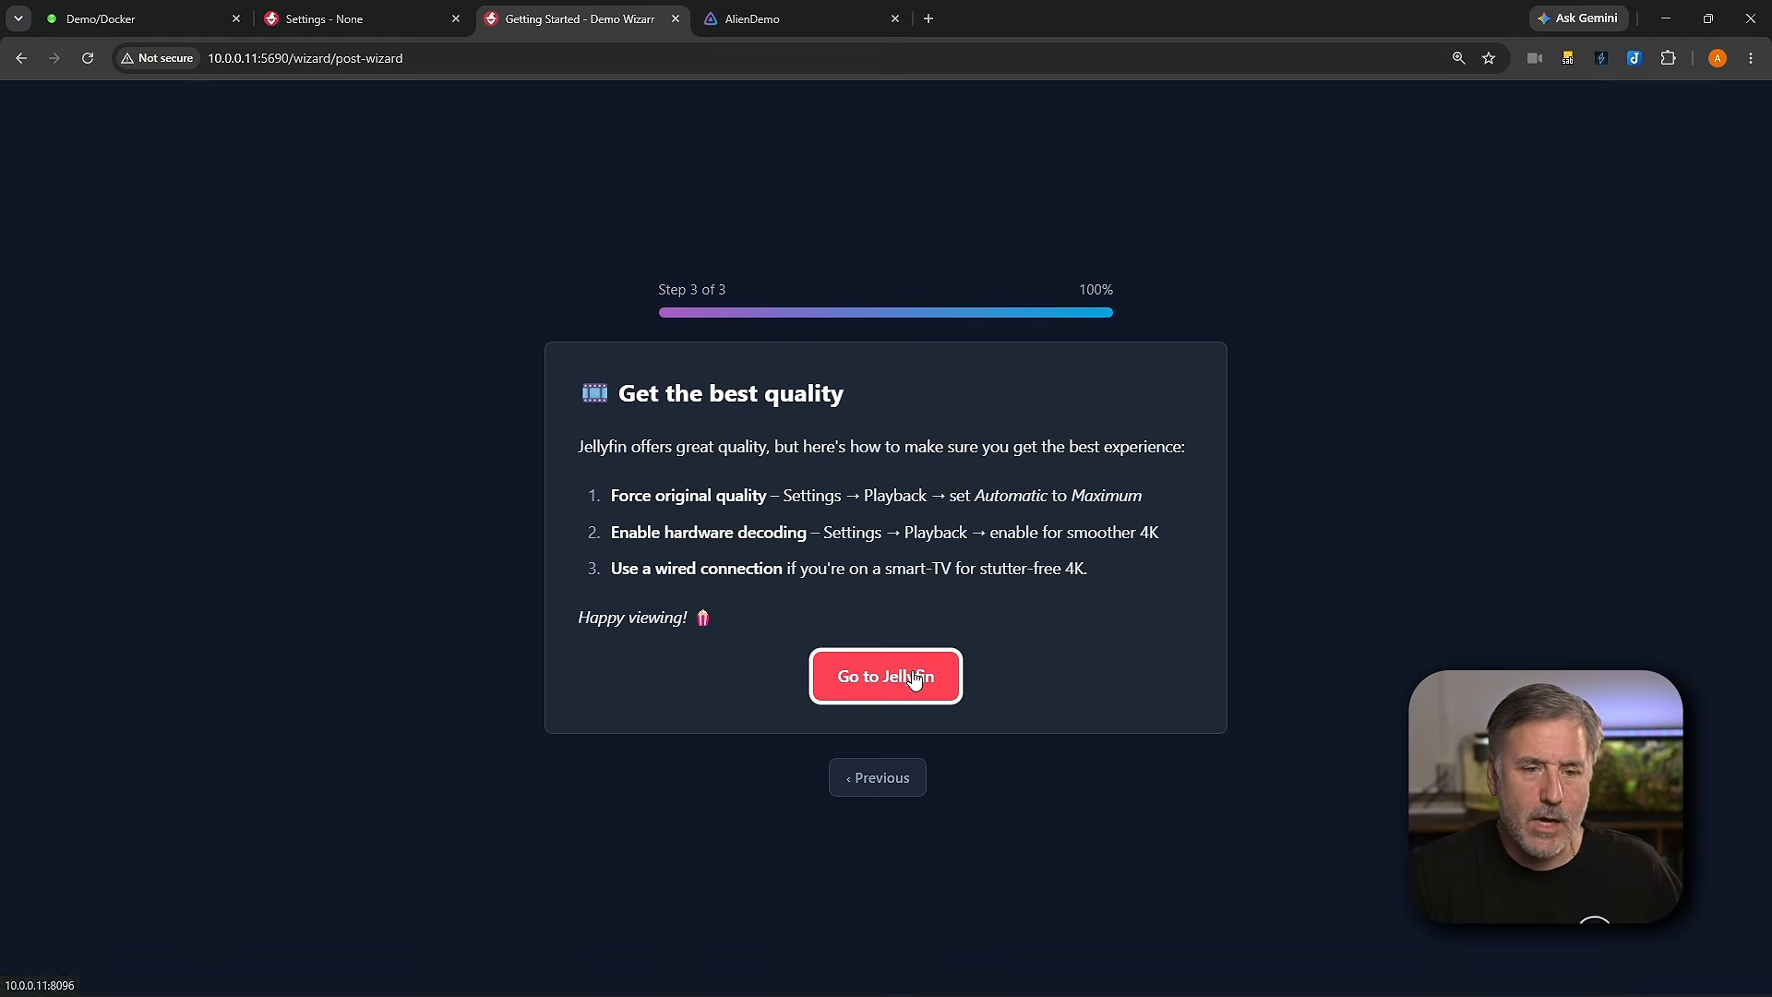
click(911, 672)
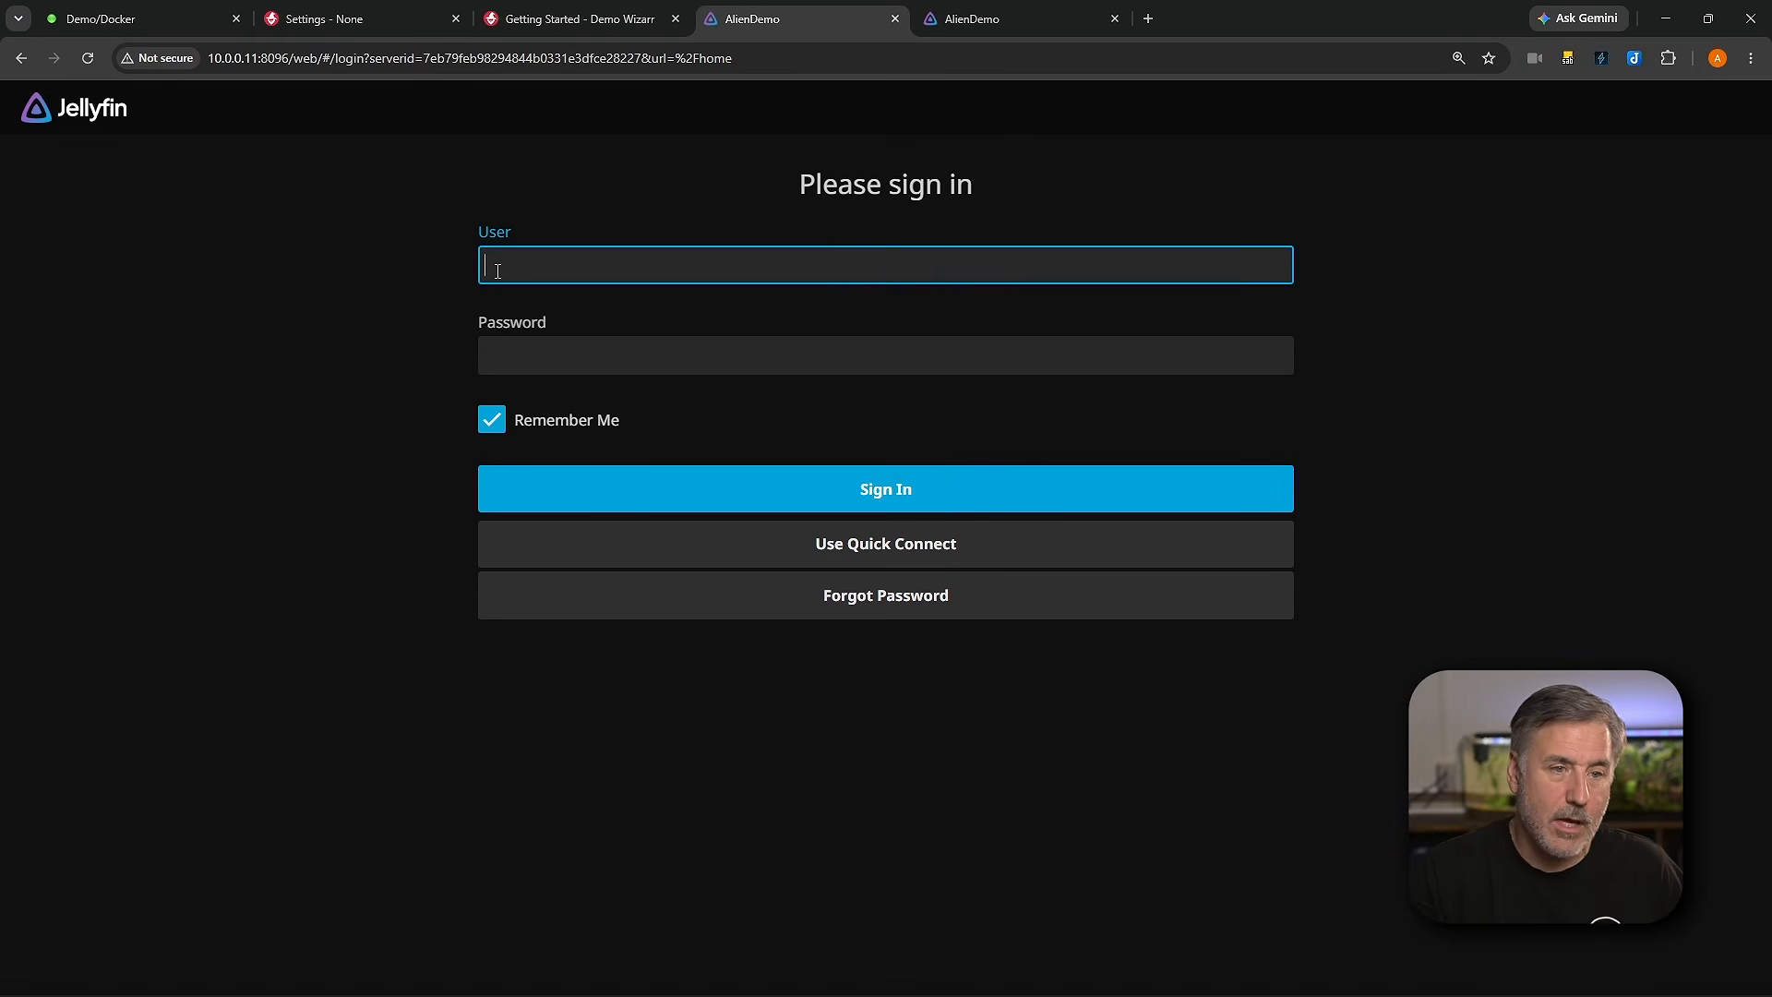
Step: Sign in to Jellyfin with the new account's username and password
text(Jeff)
key(Tab)
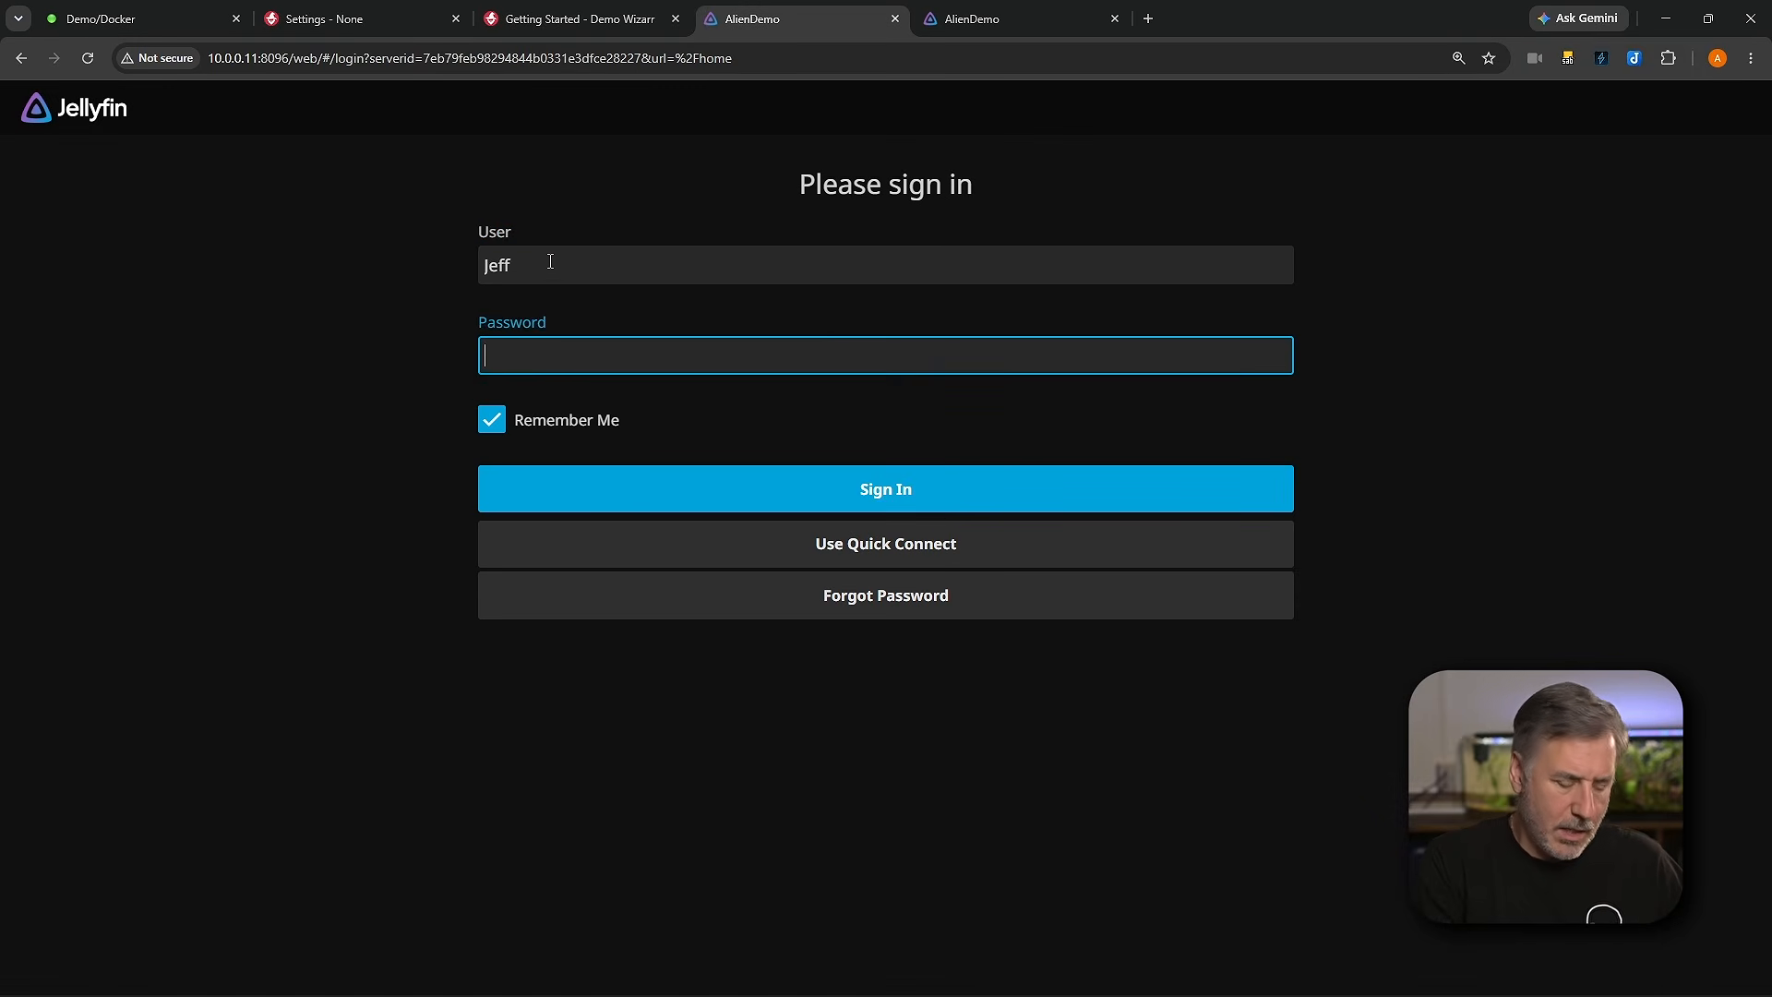
text(*******)
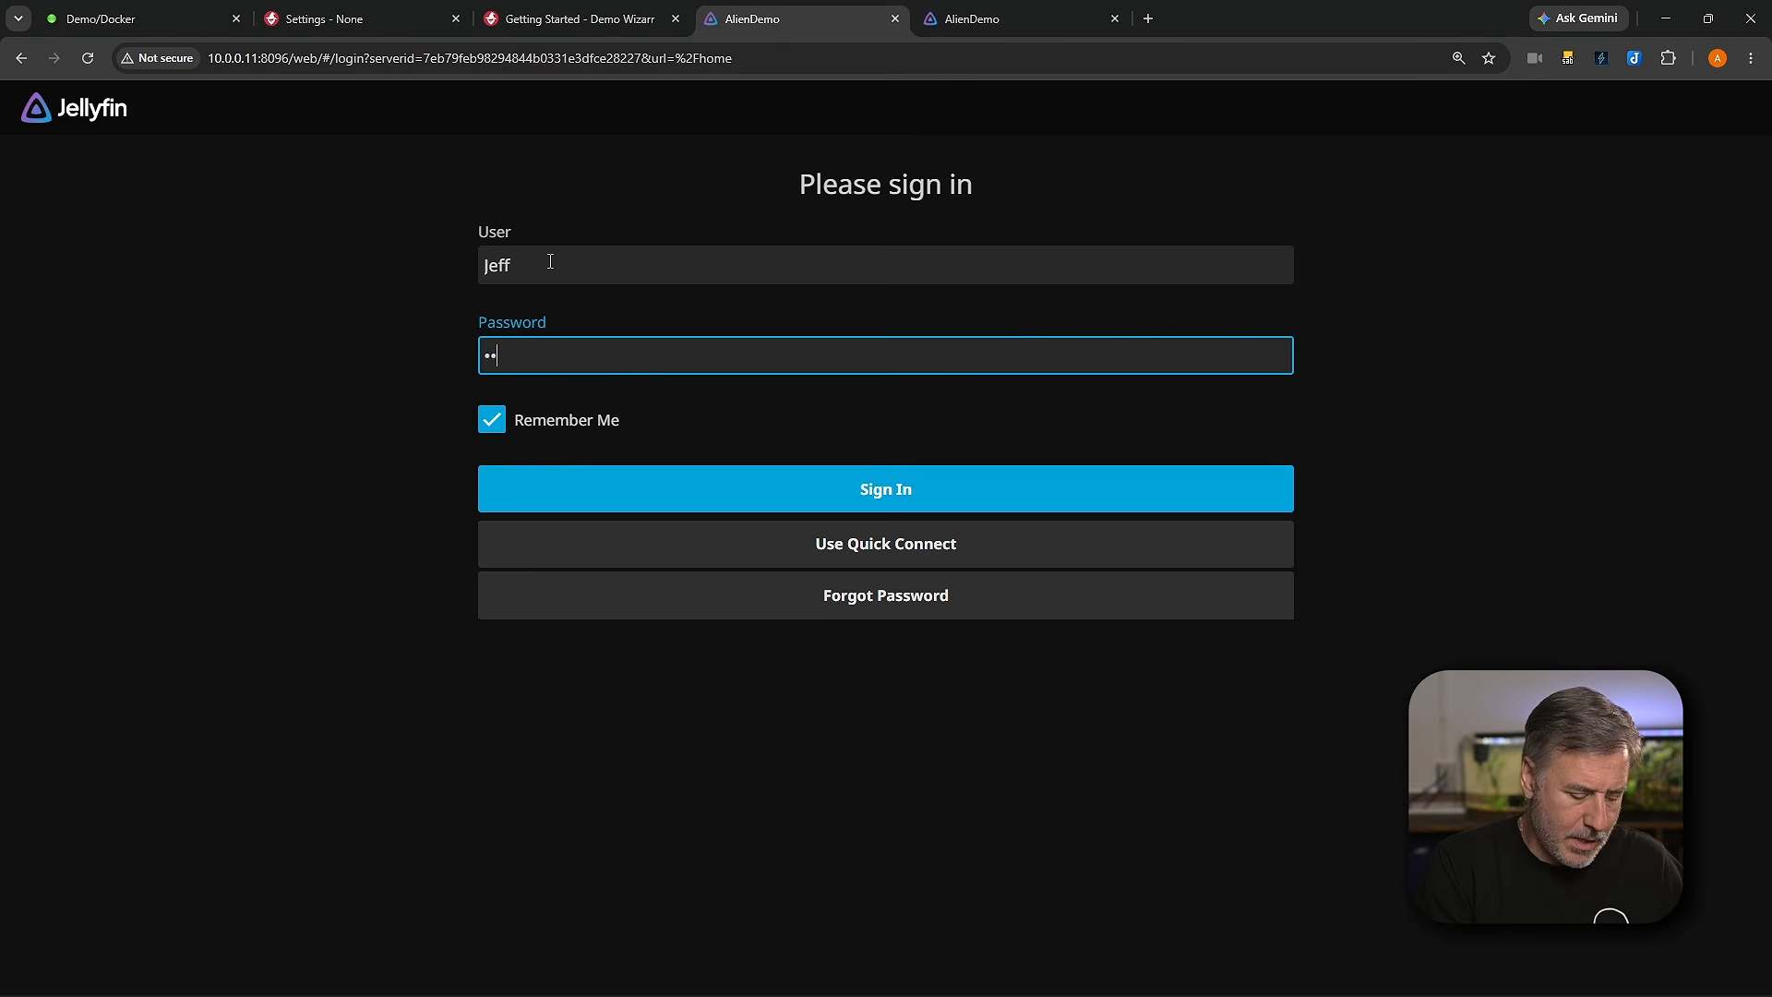
click(864, 491)
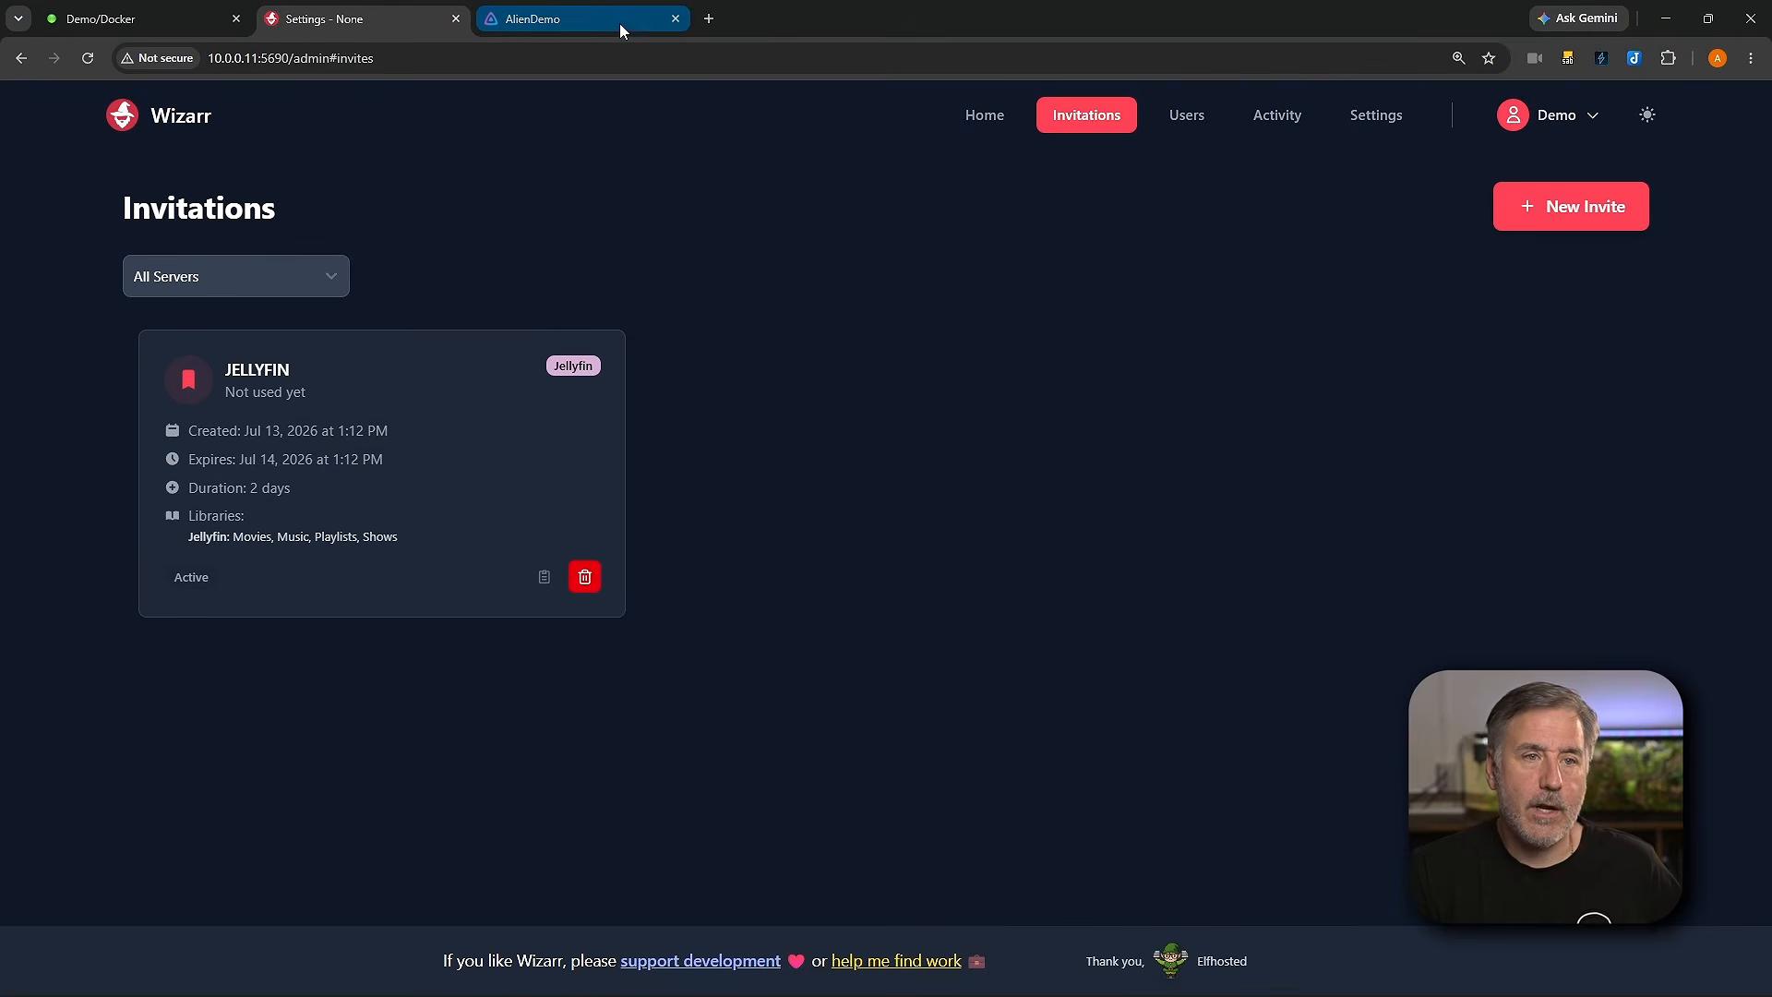
Step: Reopen the used invitation link in a new tab, then close that tab
click(709, 19)
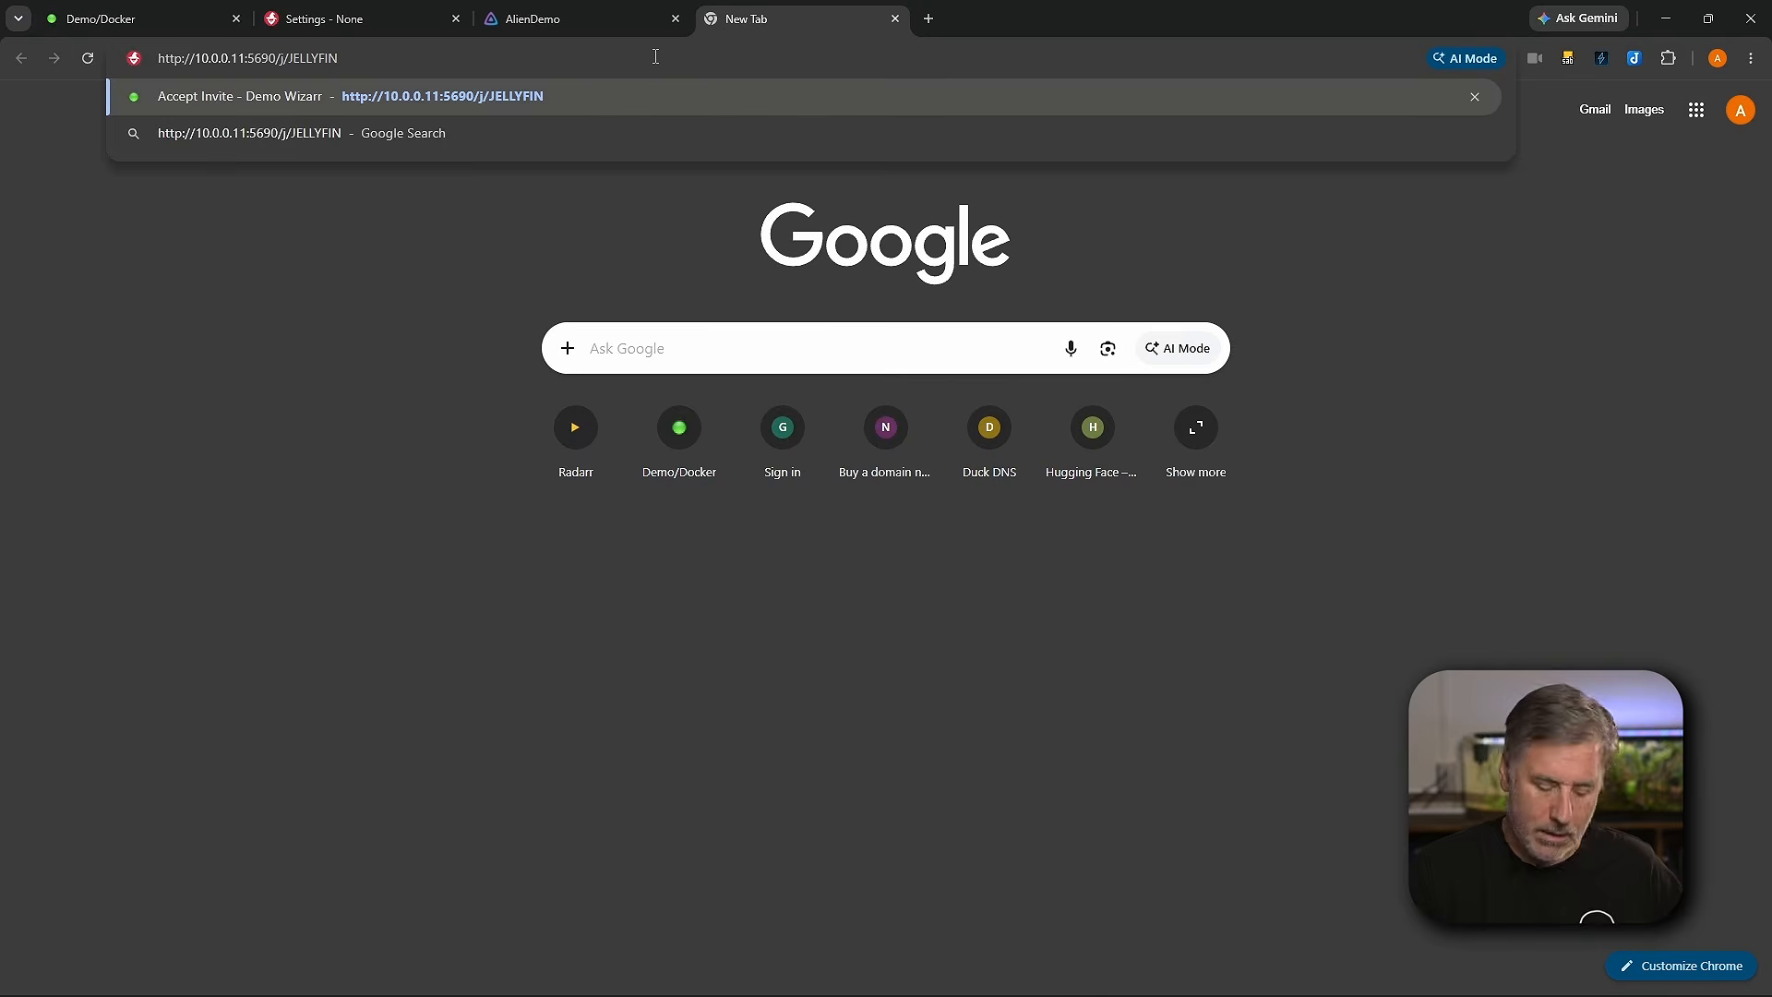
key(Return)
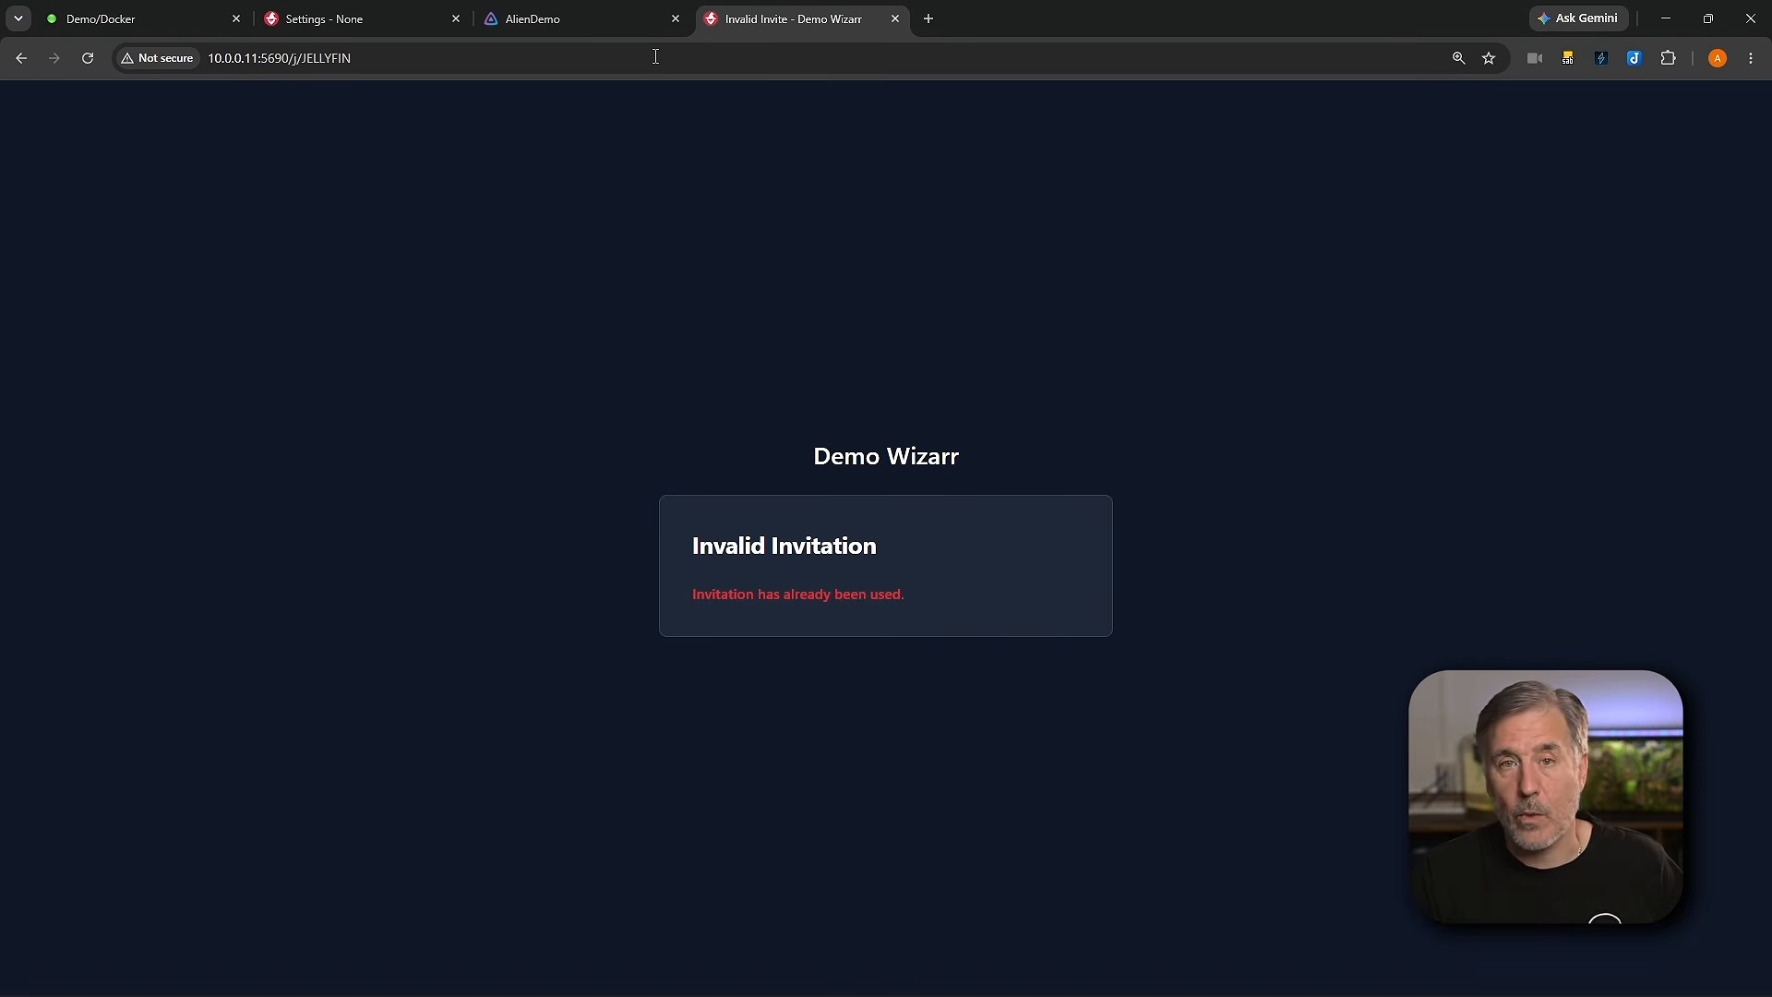
key(ctrl+w)
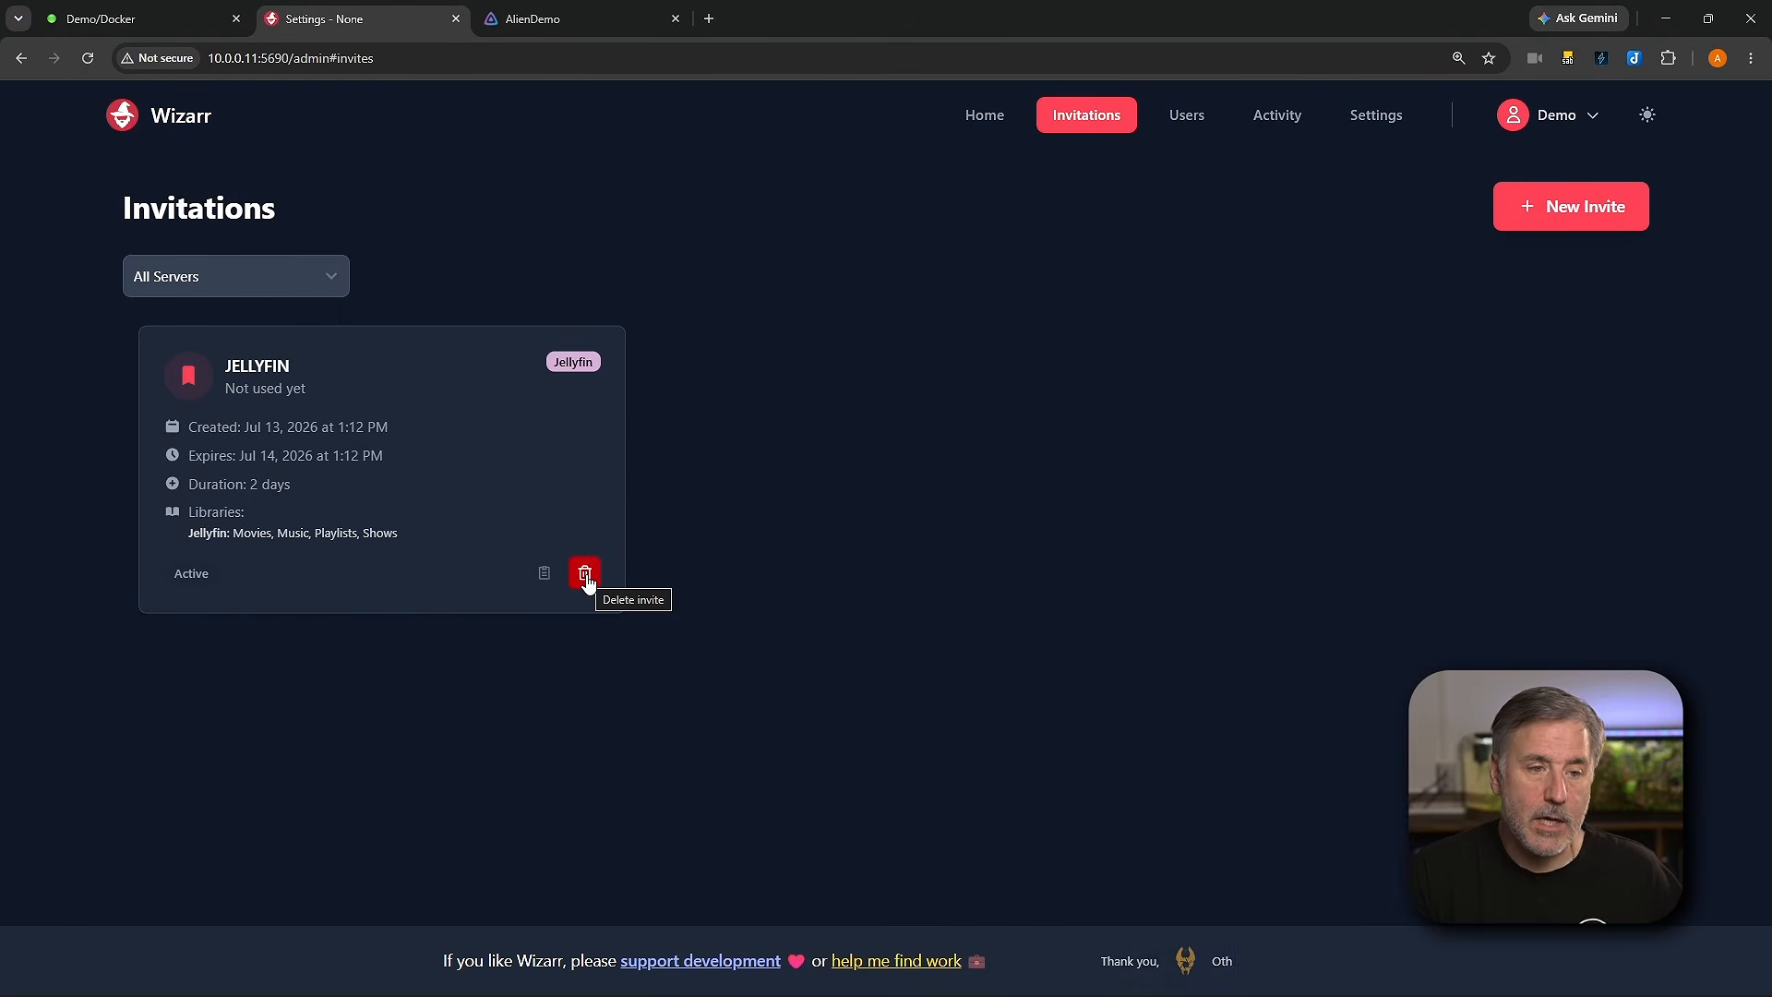
Step: Delete the JELLYFIN invitation
click(584, 573)
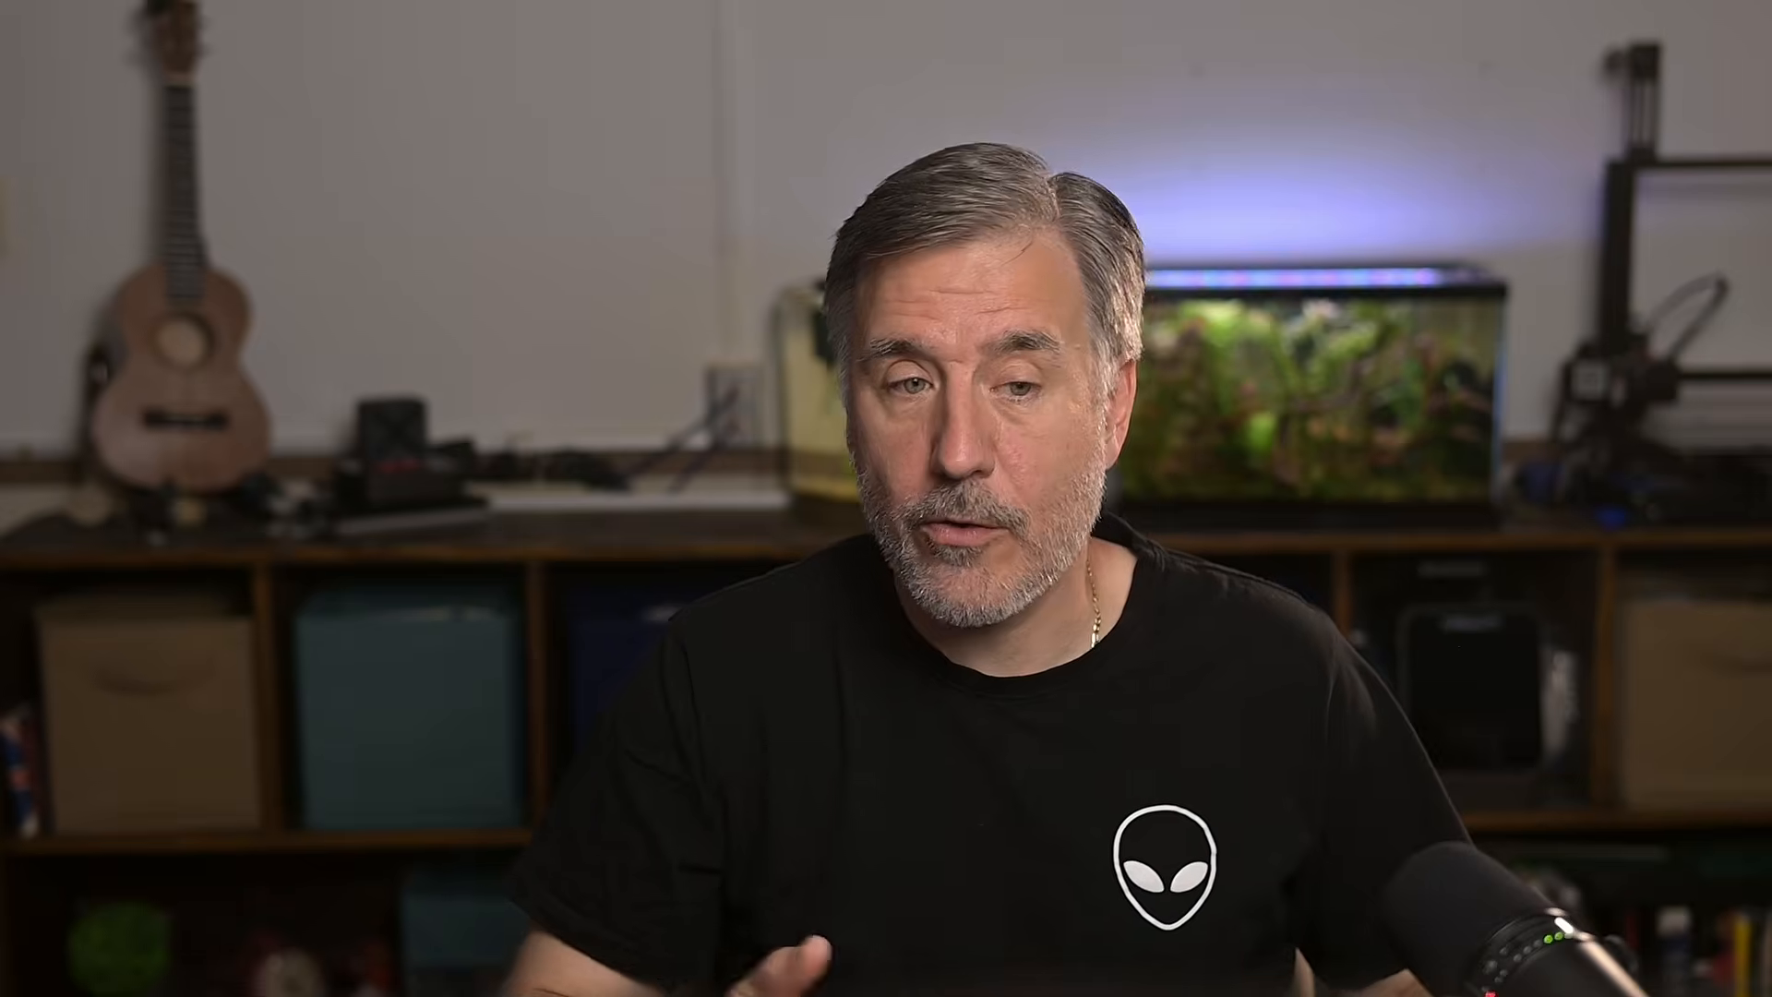